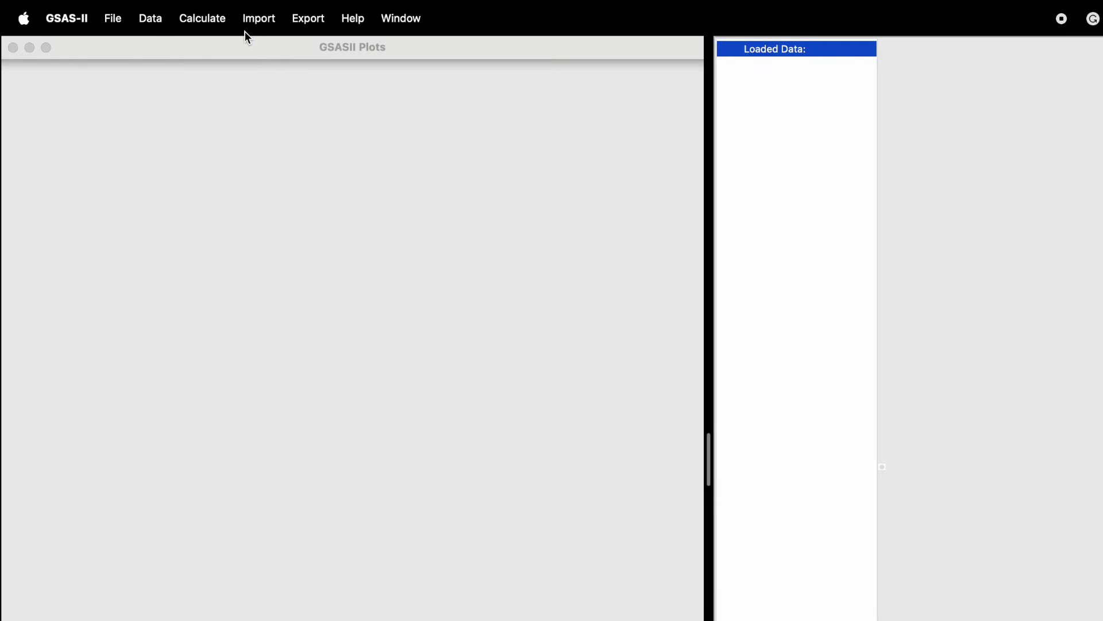
Import 300C-180mi.dat from the Ni-NiO-300C-180min folder as powder data, using its .ins instrument parameter file.
click(259, 19)
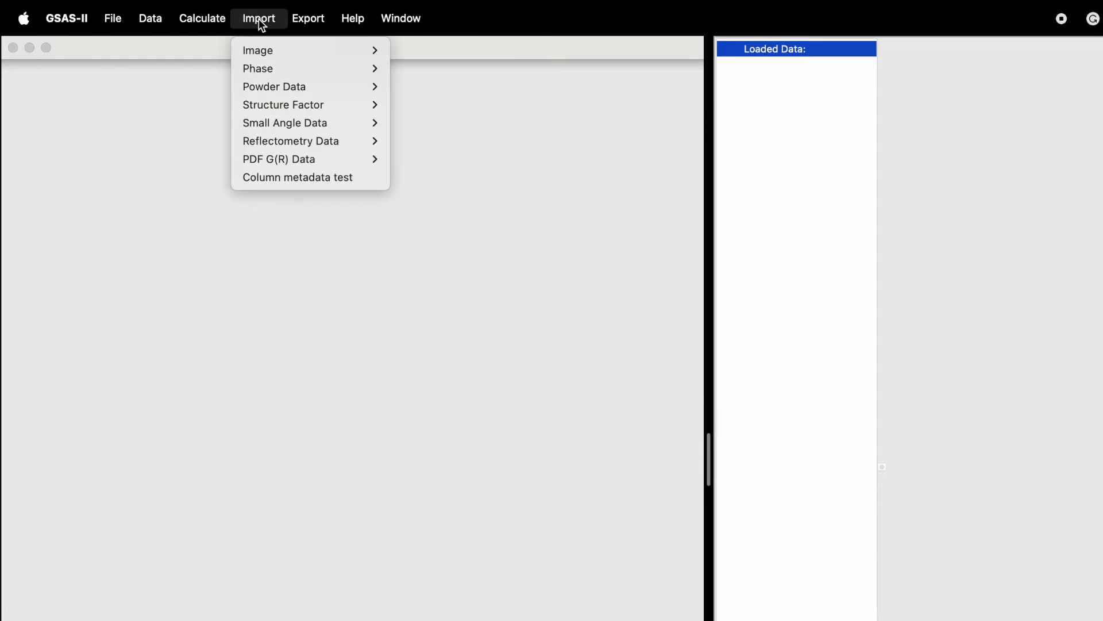
mouse_move(268, 87)
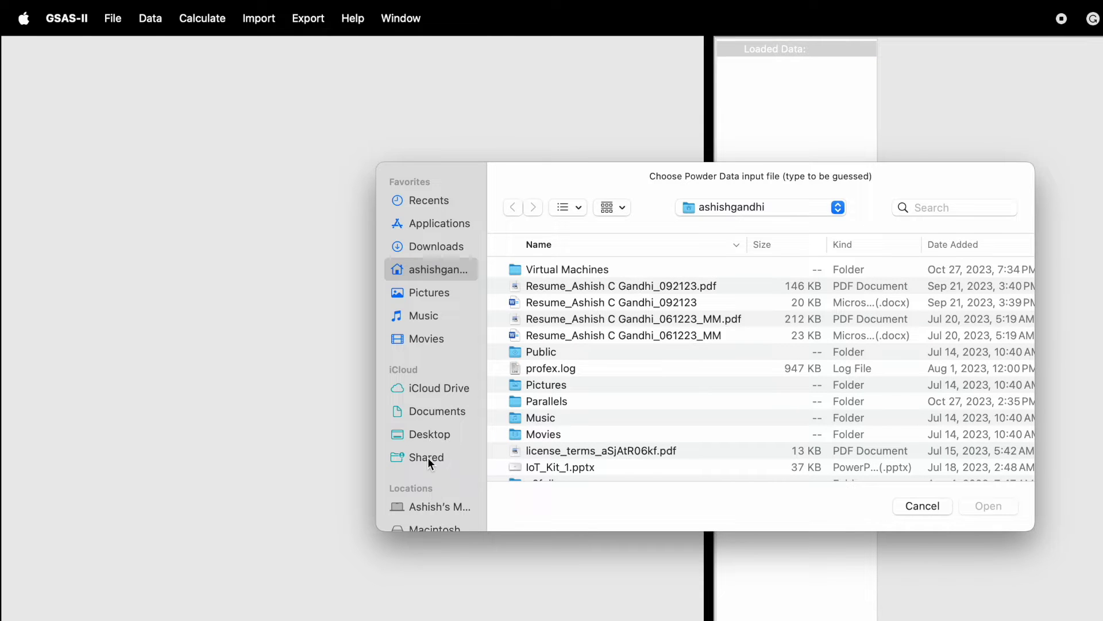
click(431, 432)
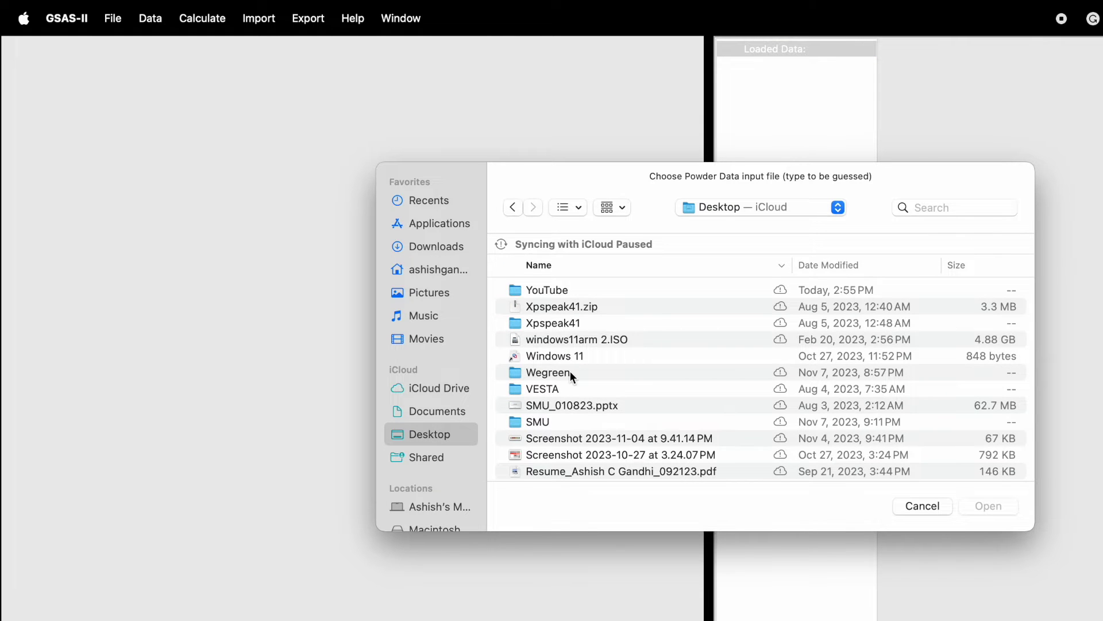
scroll(570, 374, down, 5)
scroll(570, 371, down, 8)
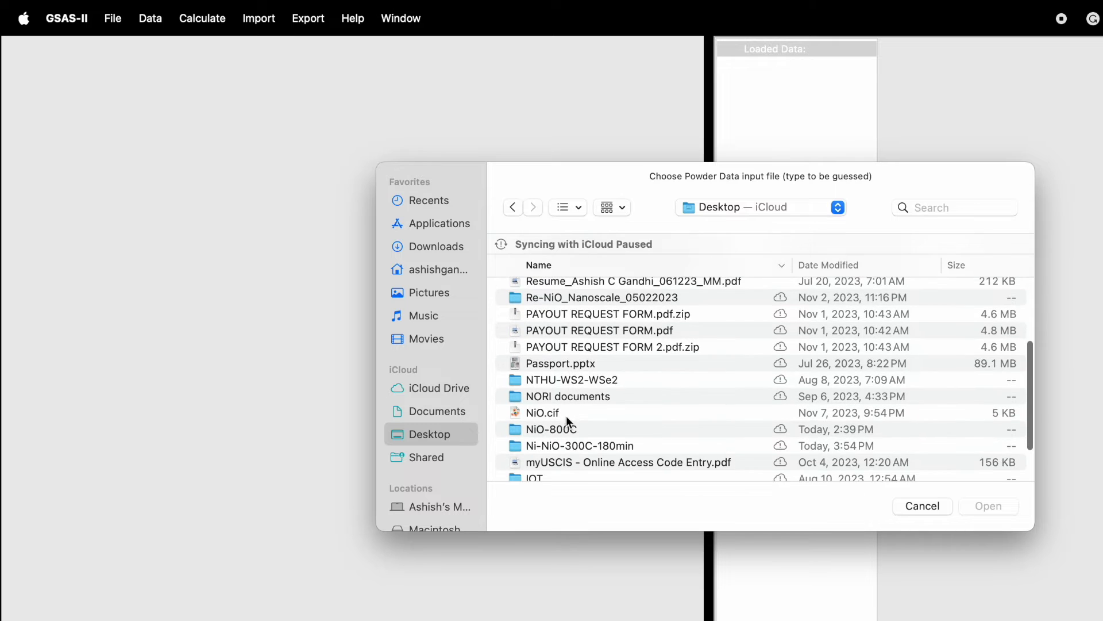
click(563, 367)
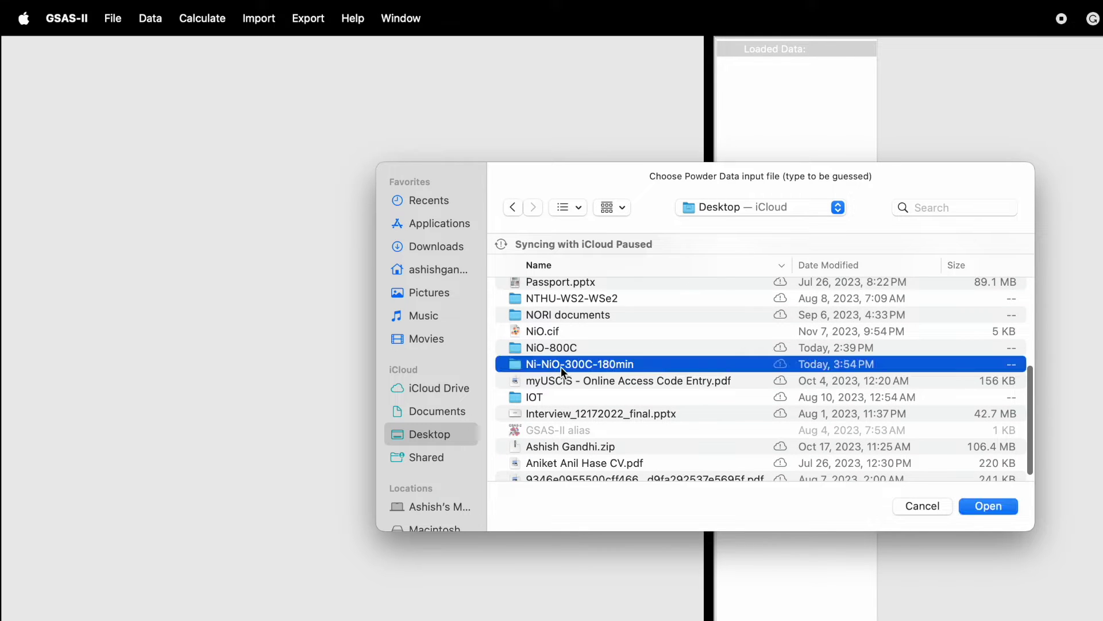
double_click(564, 367)
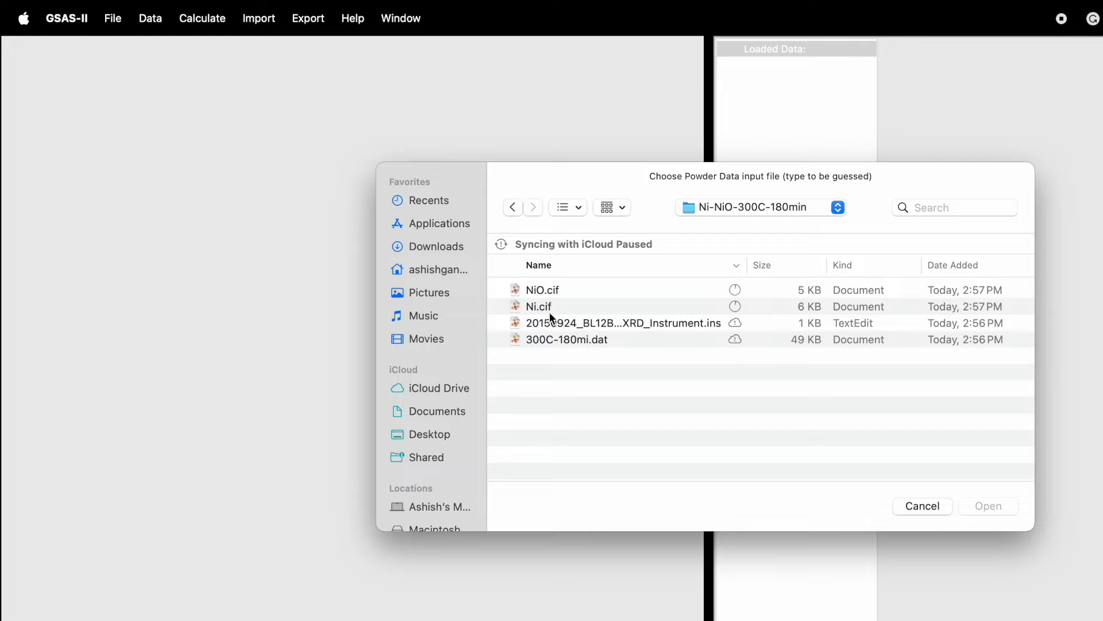
click(606, 329)
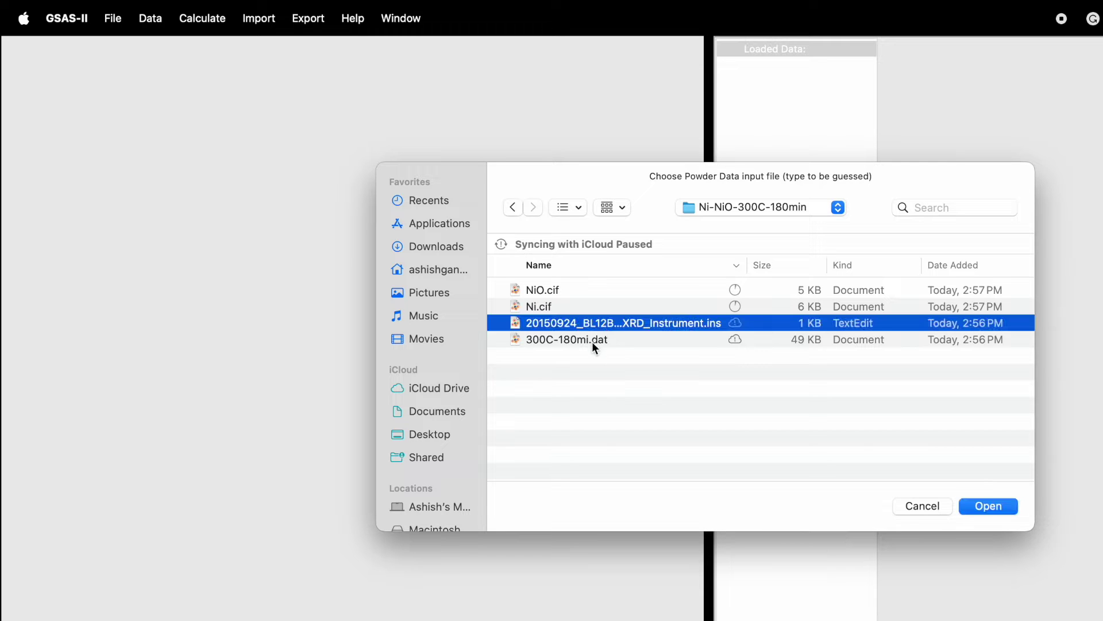
click(592, 341)
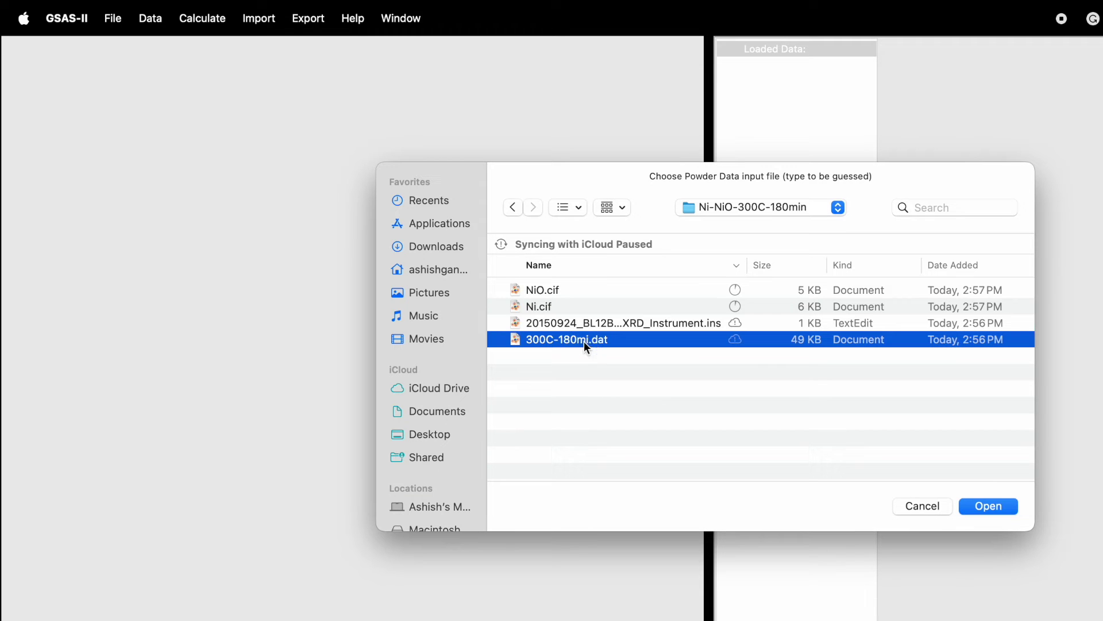
double_click(584, 340)
click(770, 457)
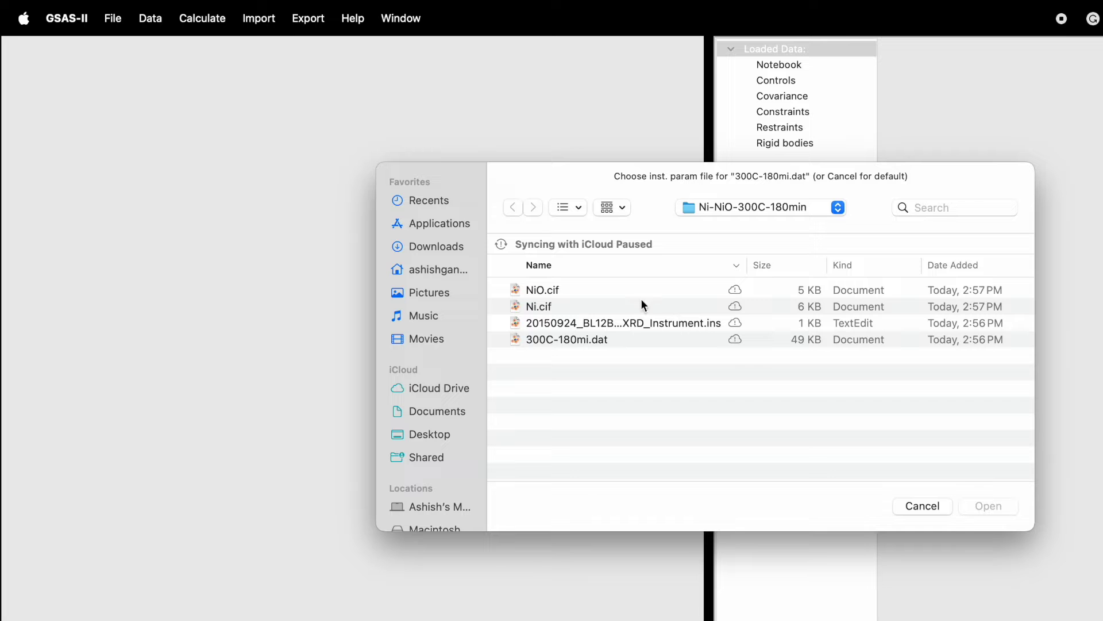
click(613, 323)
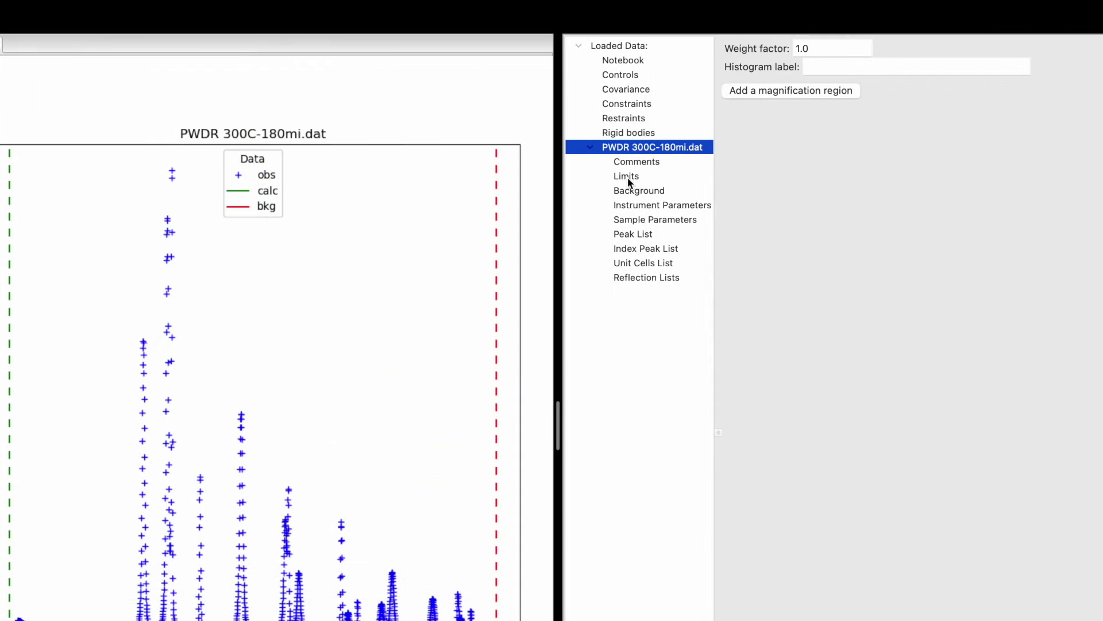
Set the histogram's 2θ fit limits to Tmin 13 and Tmax 30, then show its Background page.
click(629, 182)
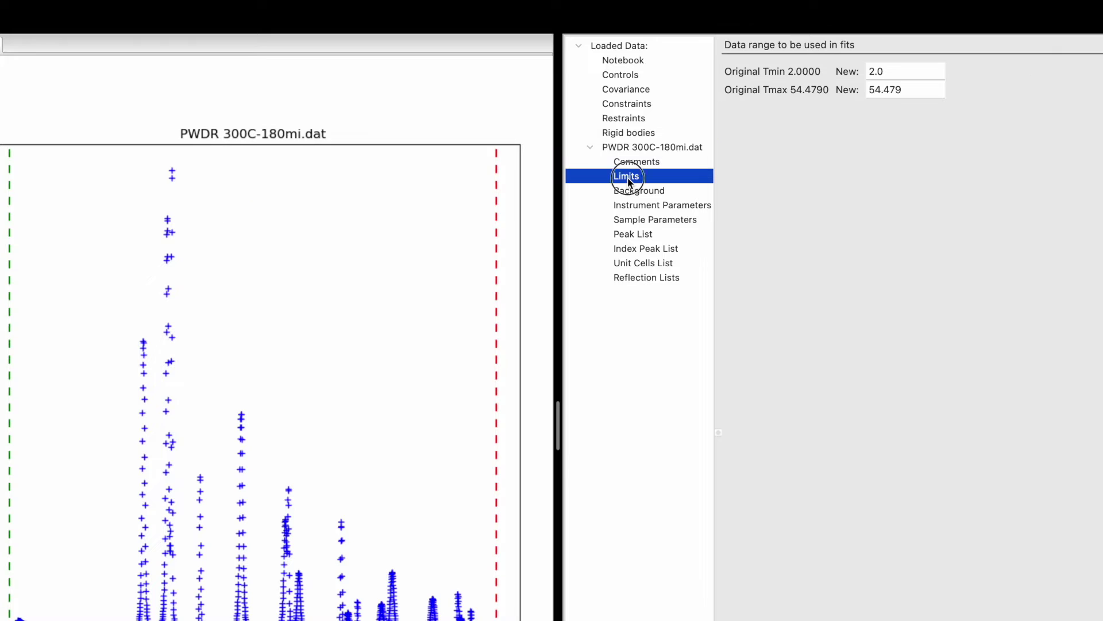
click(892, 76)
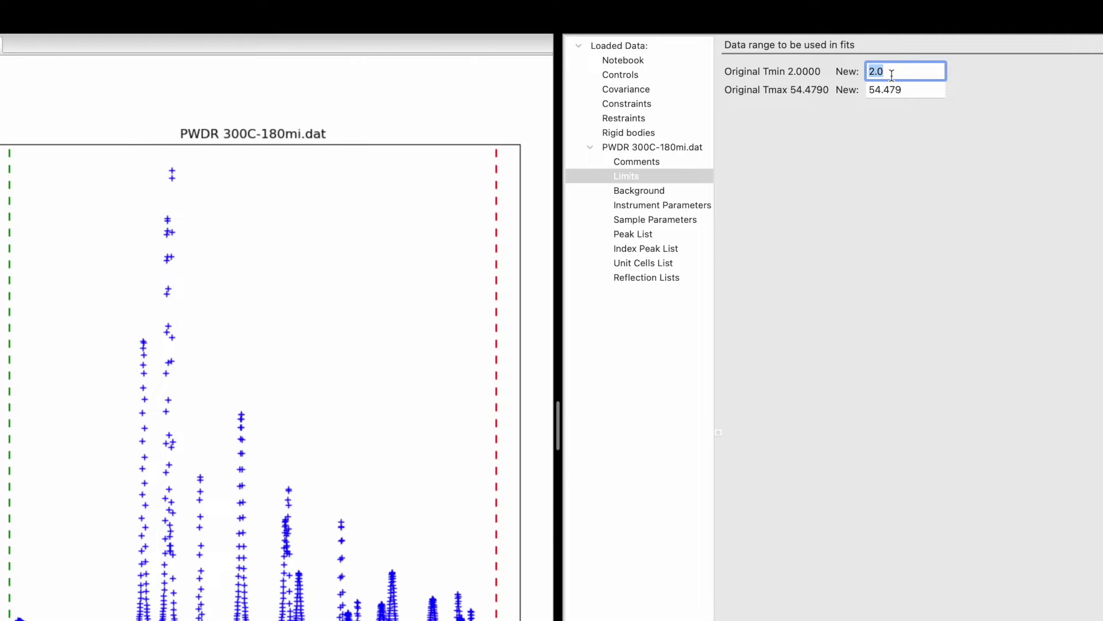
text(13)
key(Return)
click(914, 92)
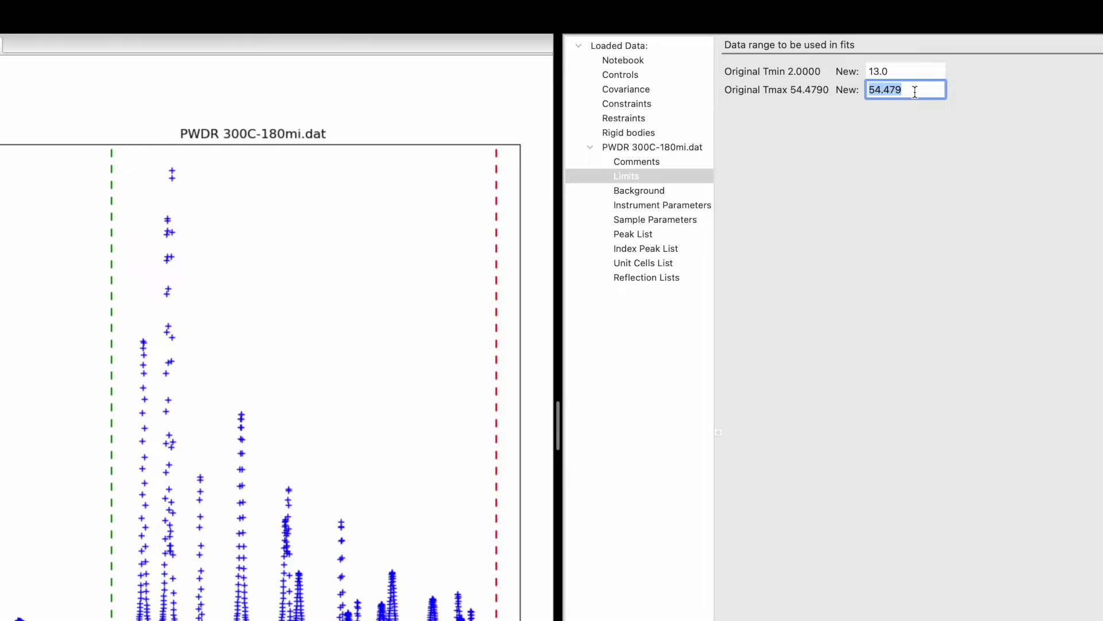
text(30)
key(Return)
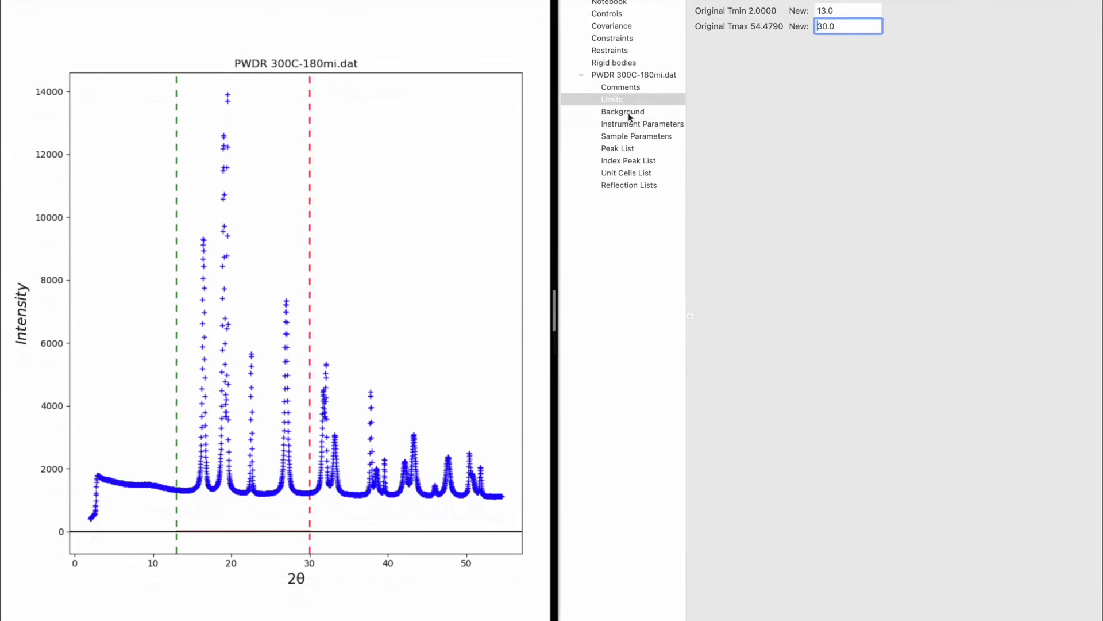
click(629, 113)
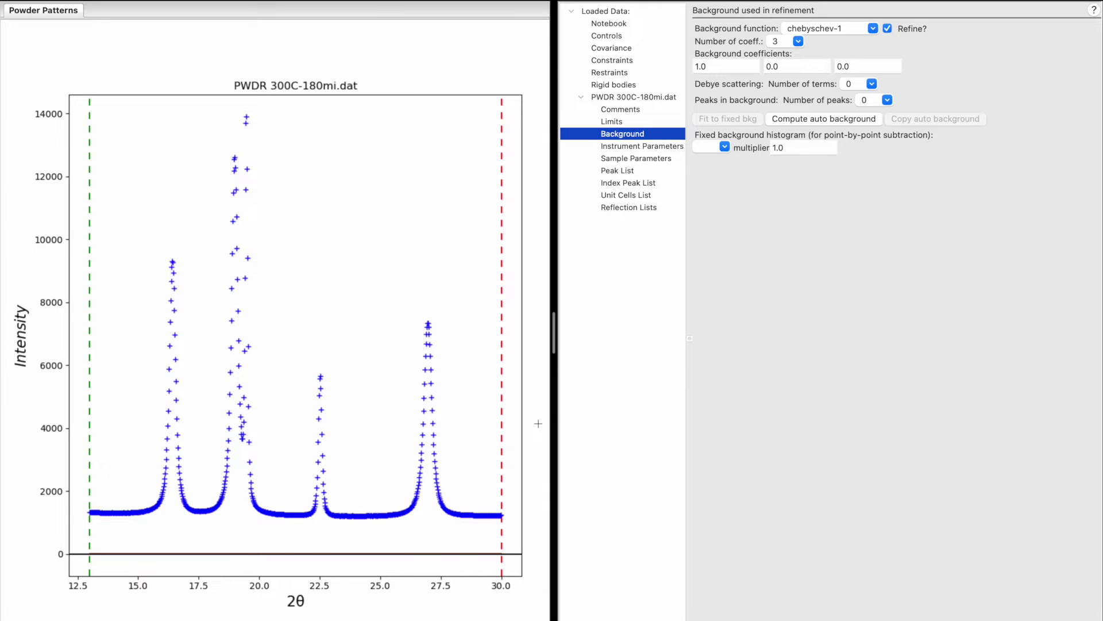
Change the chebyschev-1 background from 3 to 10 coefficients.
click(798, 40)
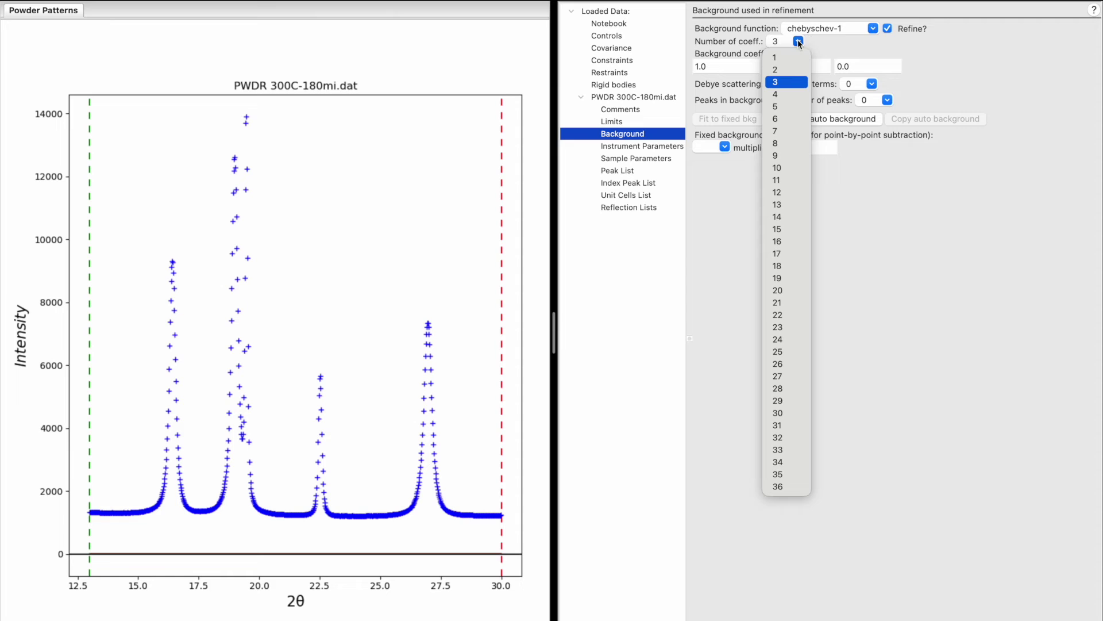
click(781, 167)
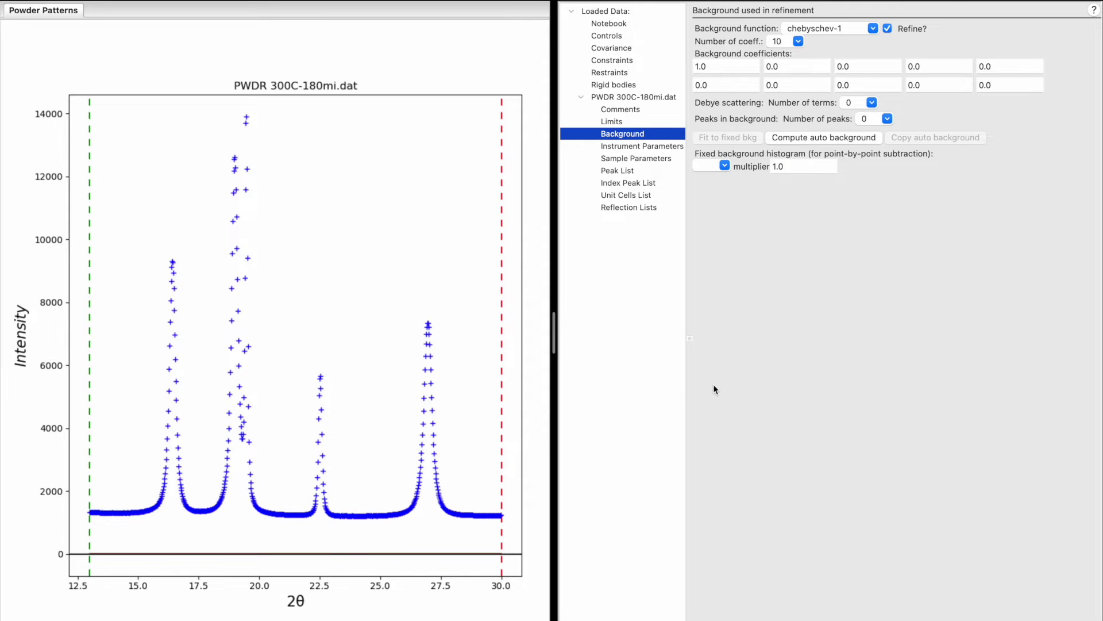
Import NiO.cif as the phase 'Ni O' and link it to the PWDR 300C-180mi.dat histogram.
click(194, 0)
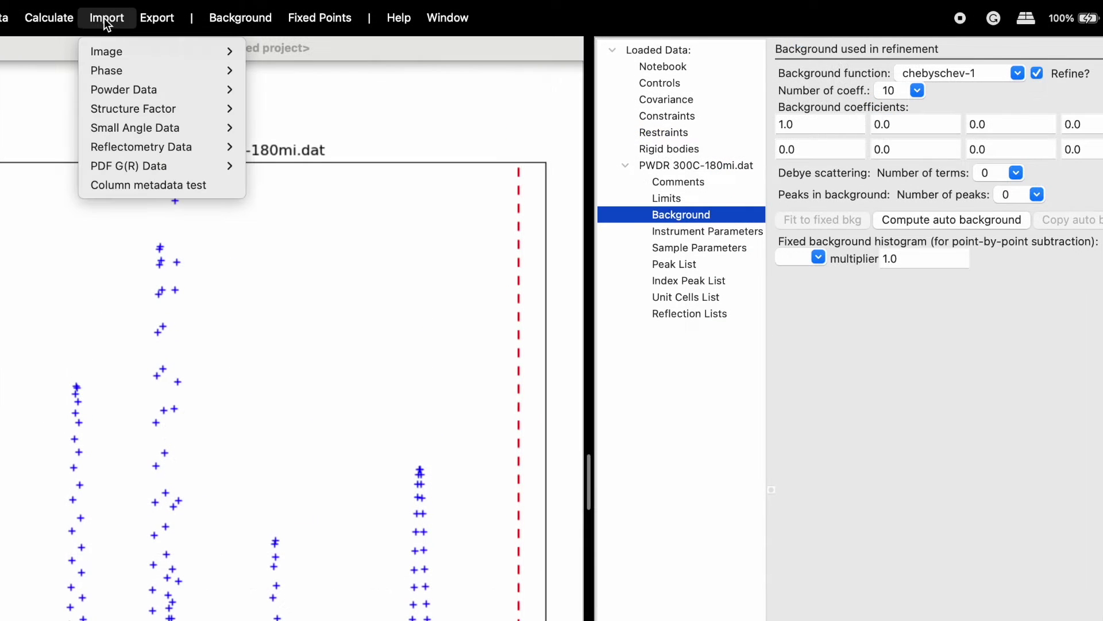
mouse_move(112, 72)
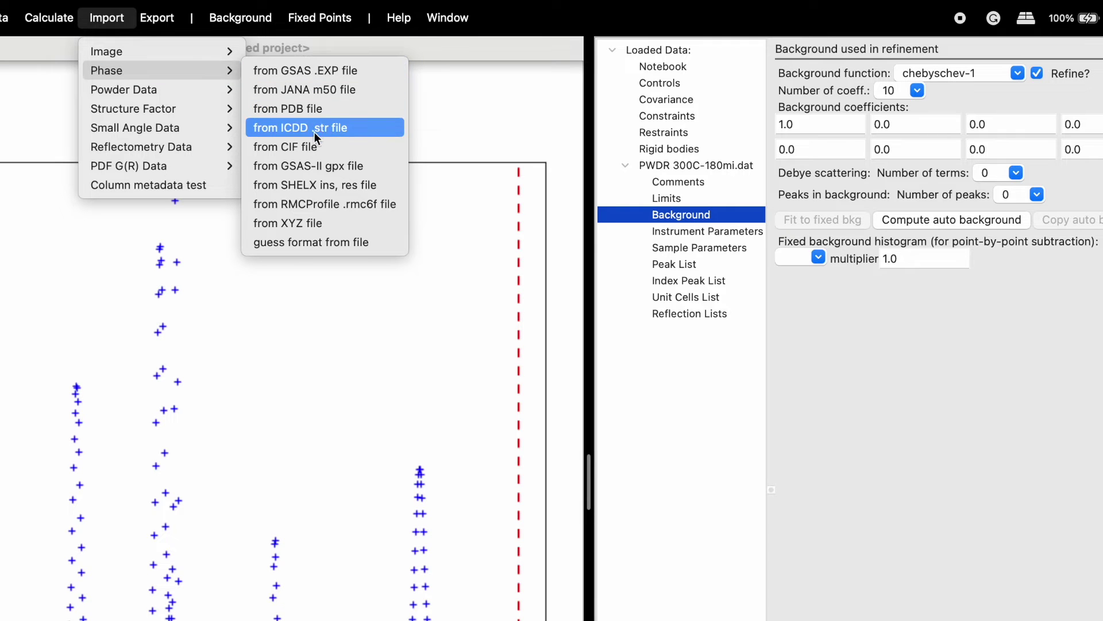
click(309, 146)
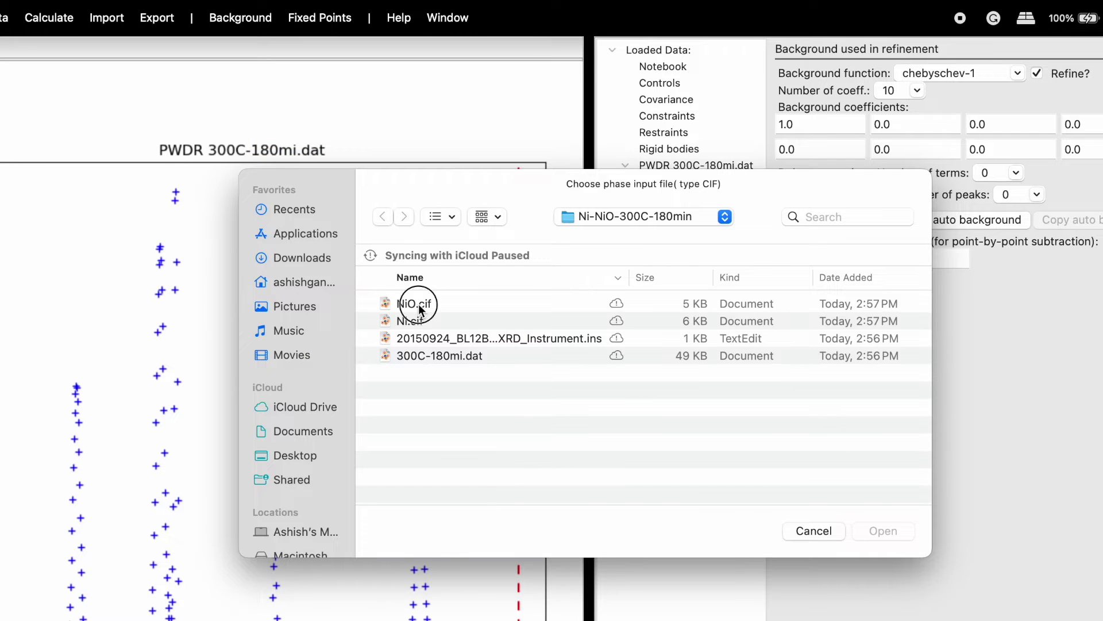
click(413, 302)
double_click(414, 303)
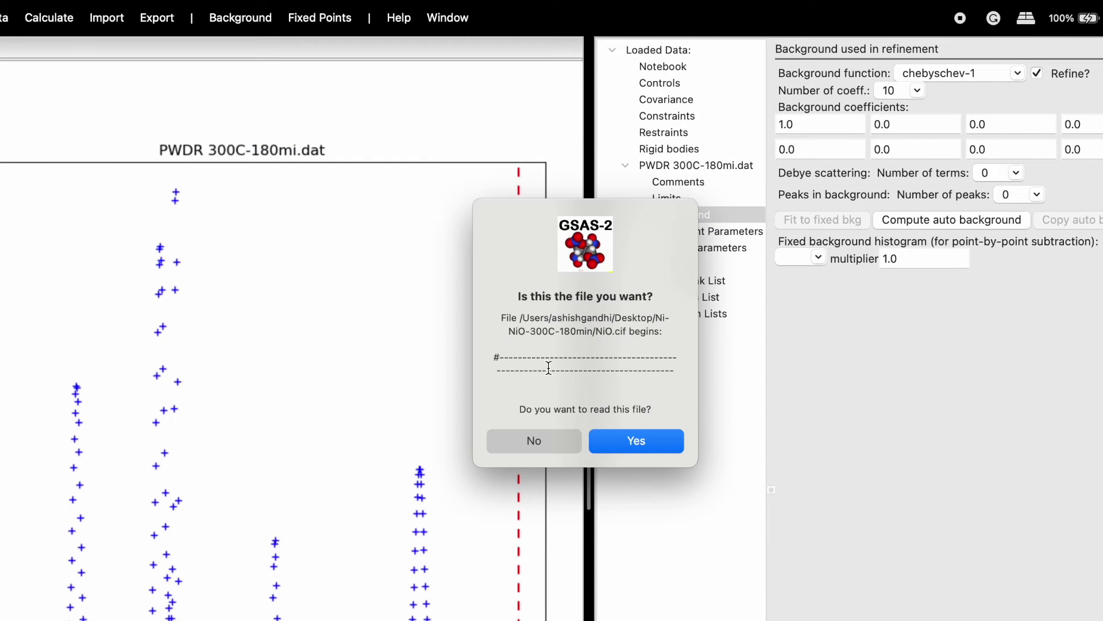
click(635, 438)
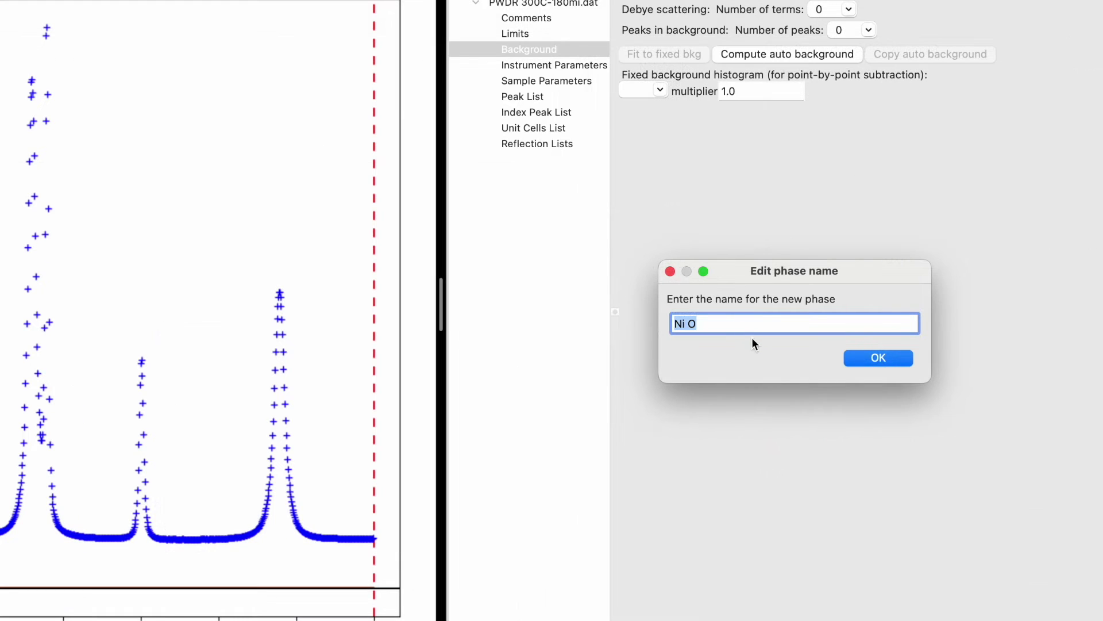
click(878, 357)
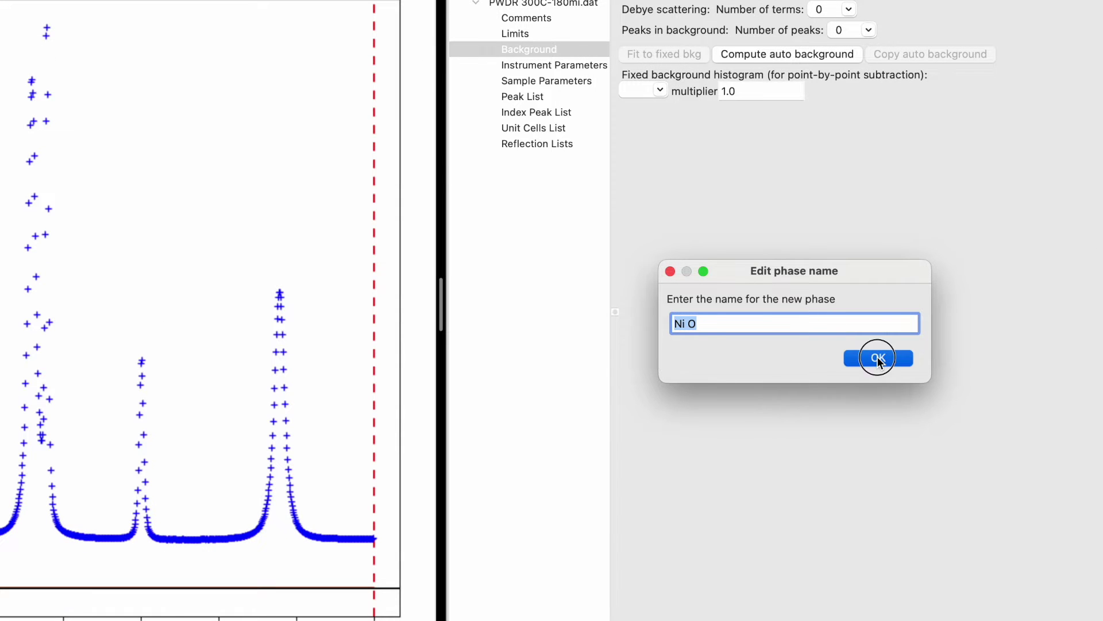
click(657, 275)
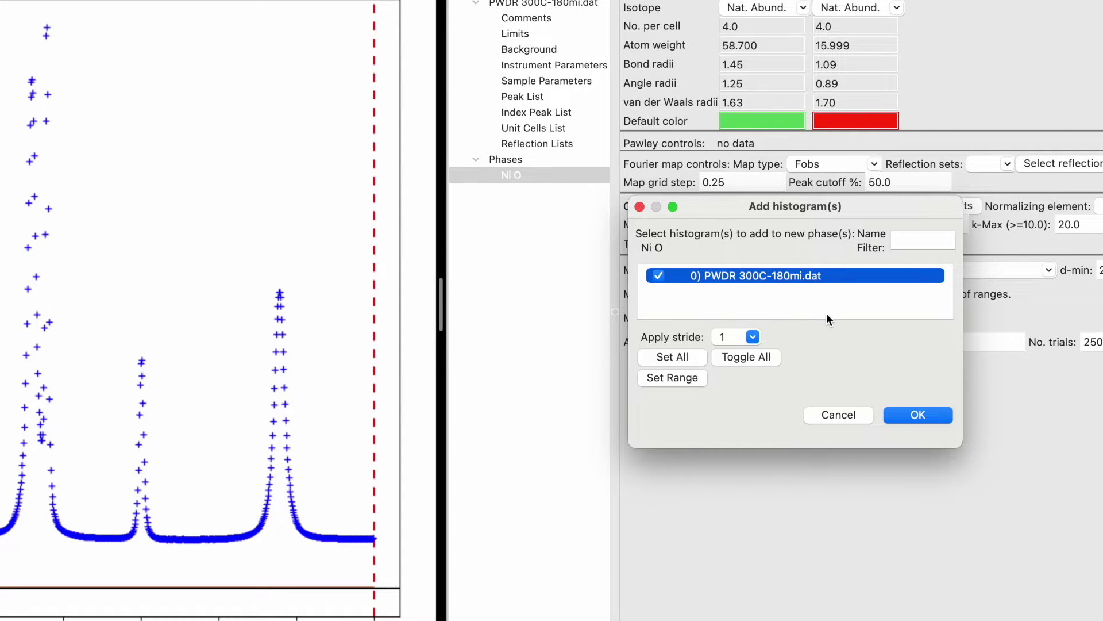
click(919, 415)
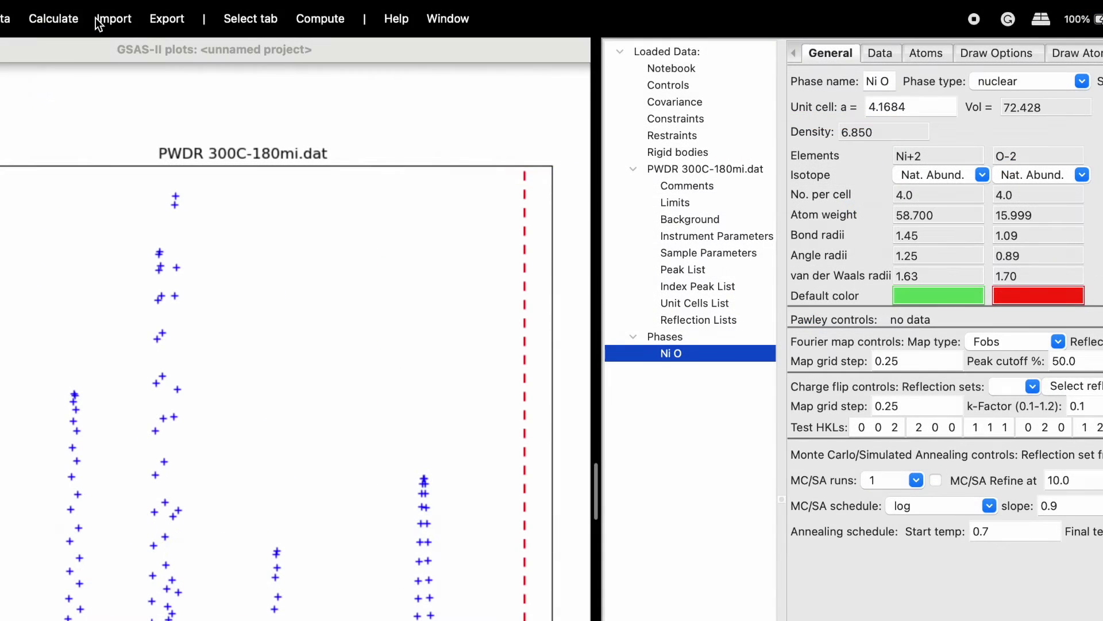
Import Ni.cif as the phase 'Ni phase' and link it to the PWDR 300C-180mi.dat histogram.
click(112, 20)
mouse_move(131, 74)
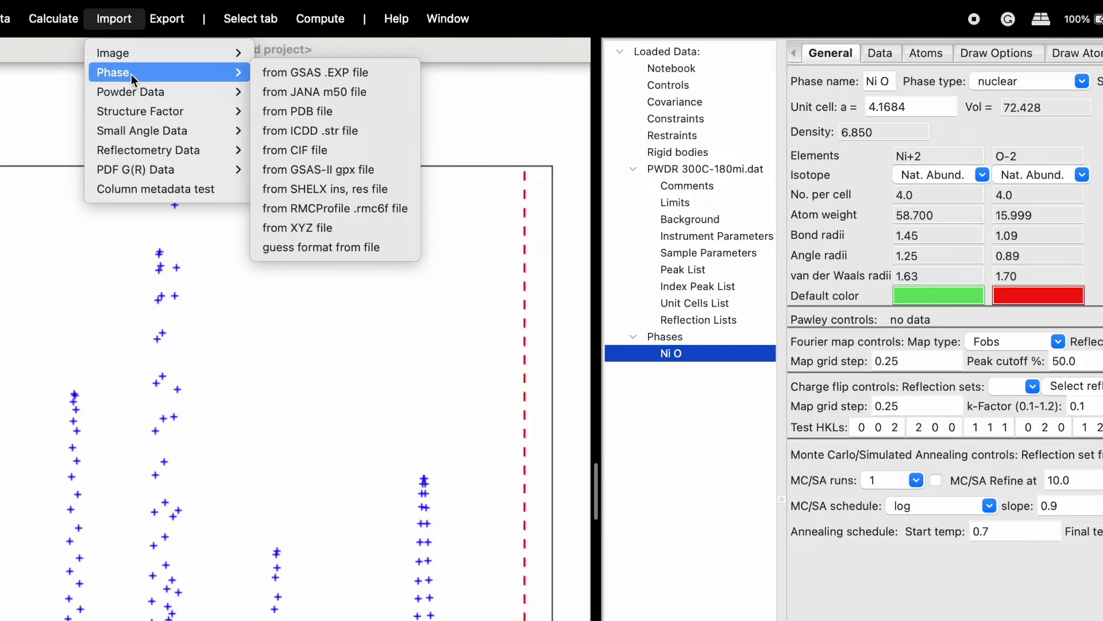
click(328, 148)
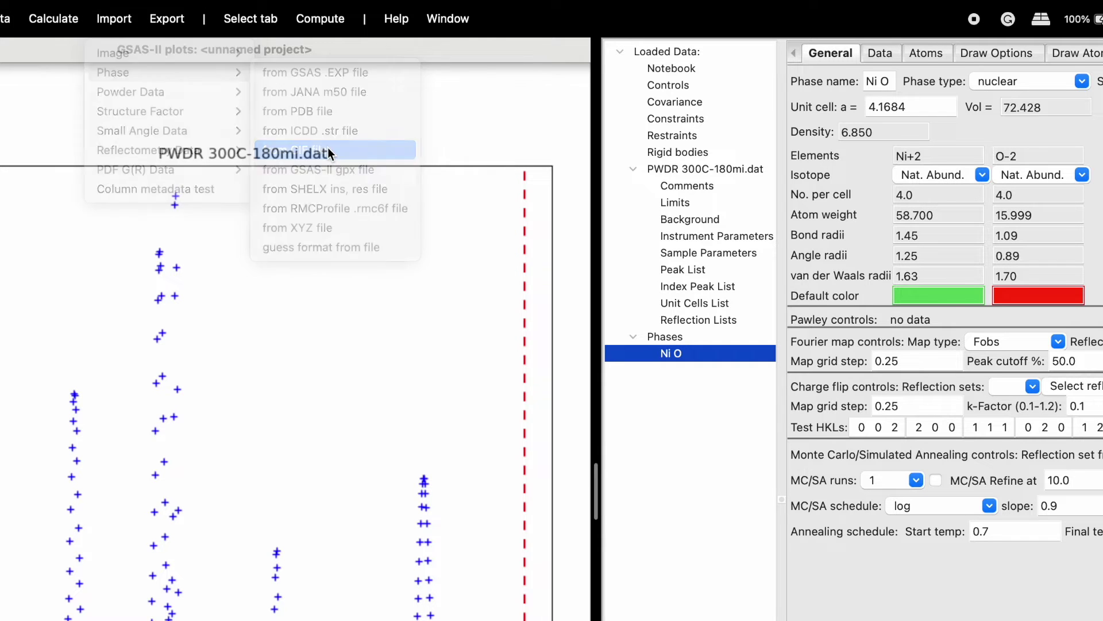
click(419, 329)
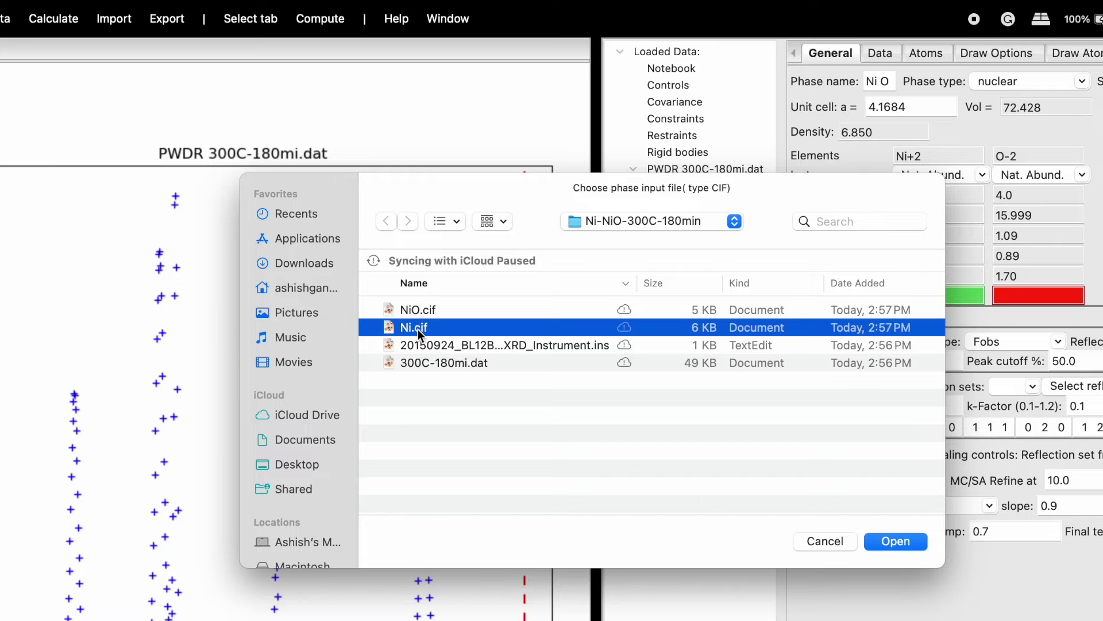
click(892, 541)
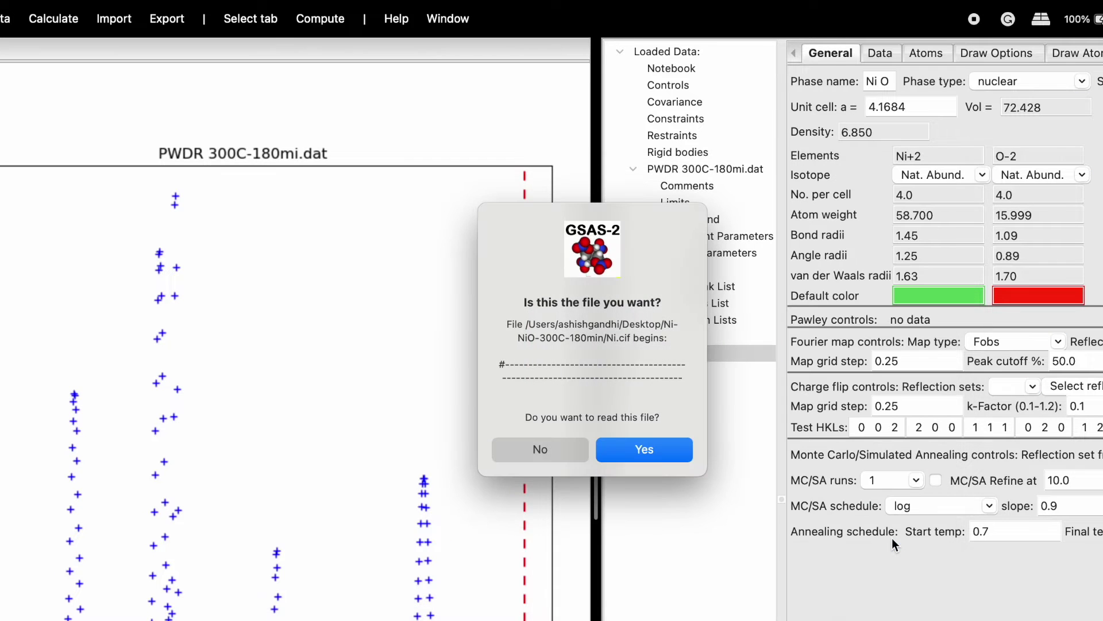
click(642, 448)
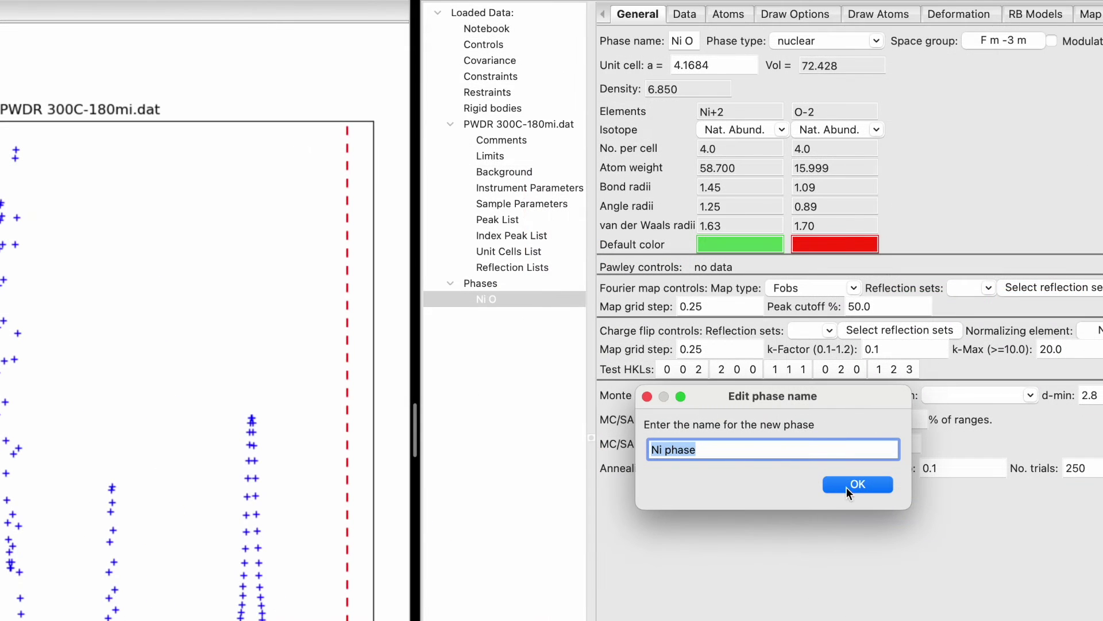
click(846, 487)
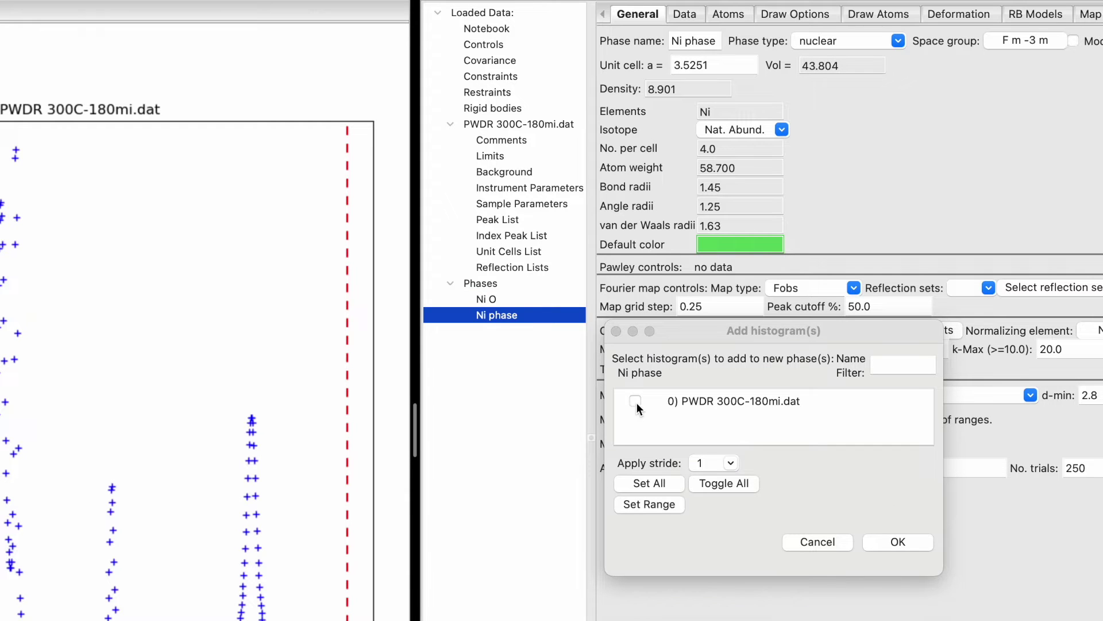
click(636, 402)
click(899, 543)
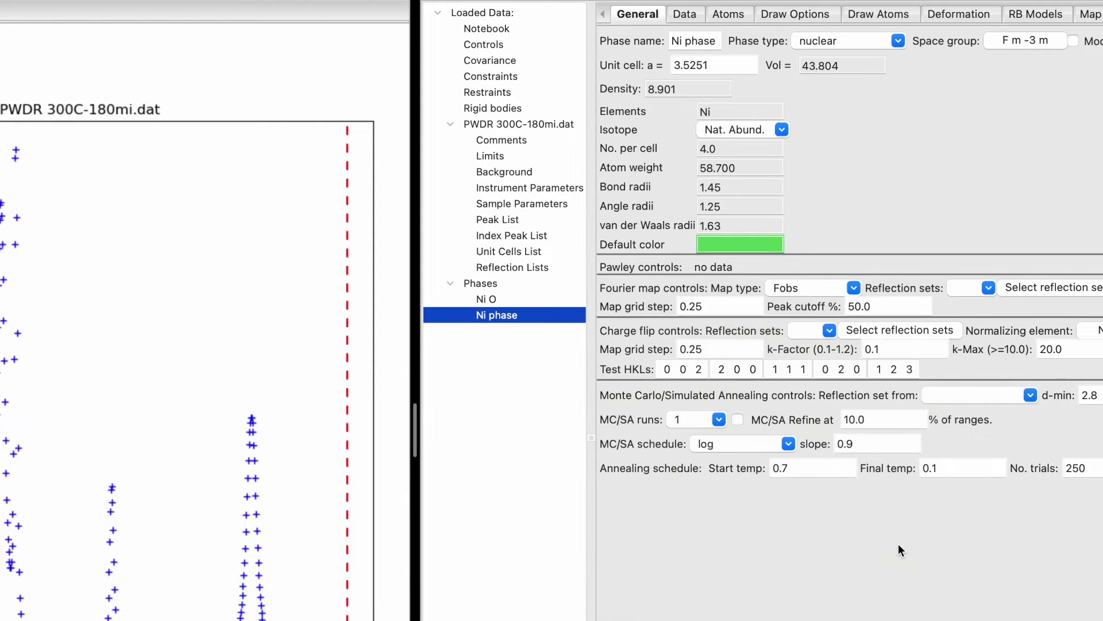
click(486, 299)
Check the wavelength in Instrument Parameters and the scale factor in Sample Parameters, then show the Ni O phase.
click(492, 320)
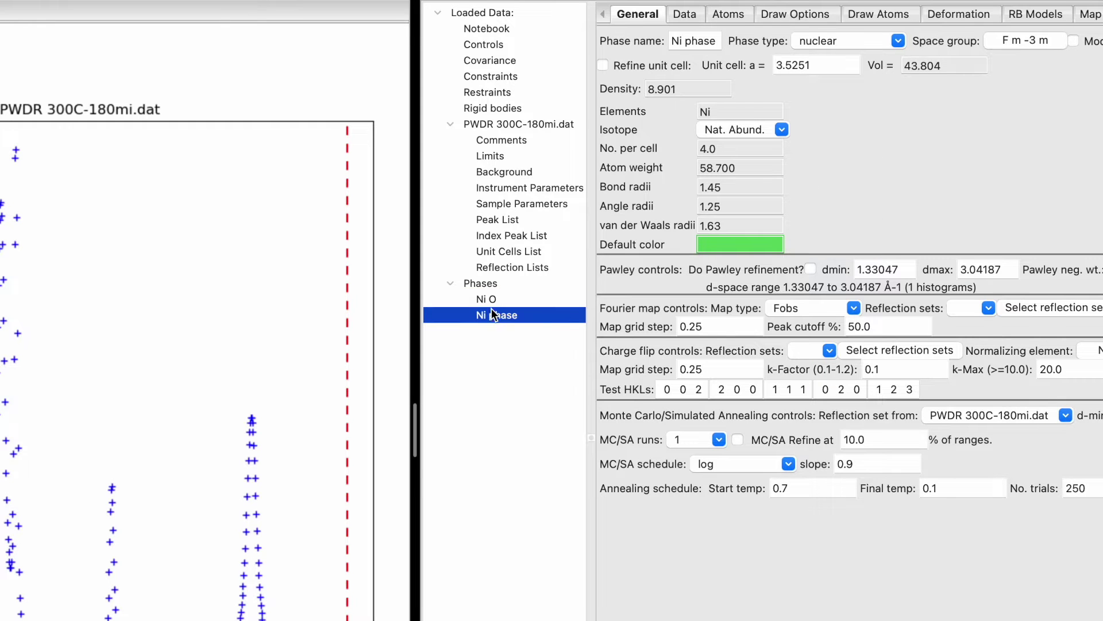
click(511, 189)
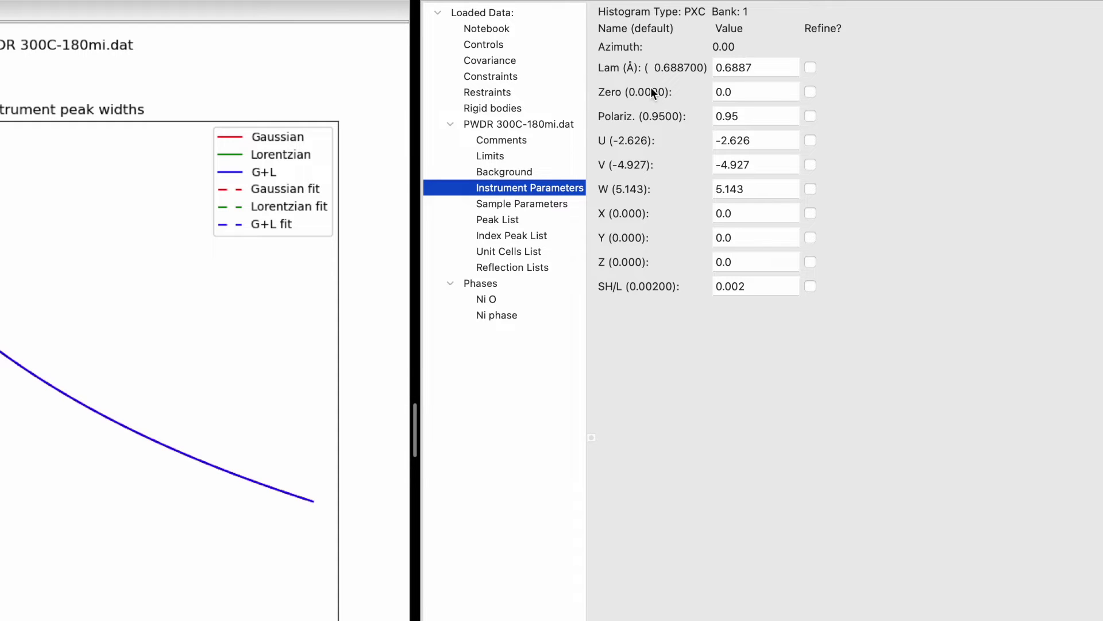
click(748, 67)
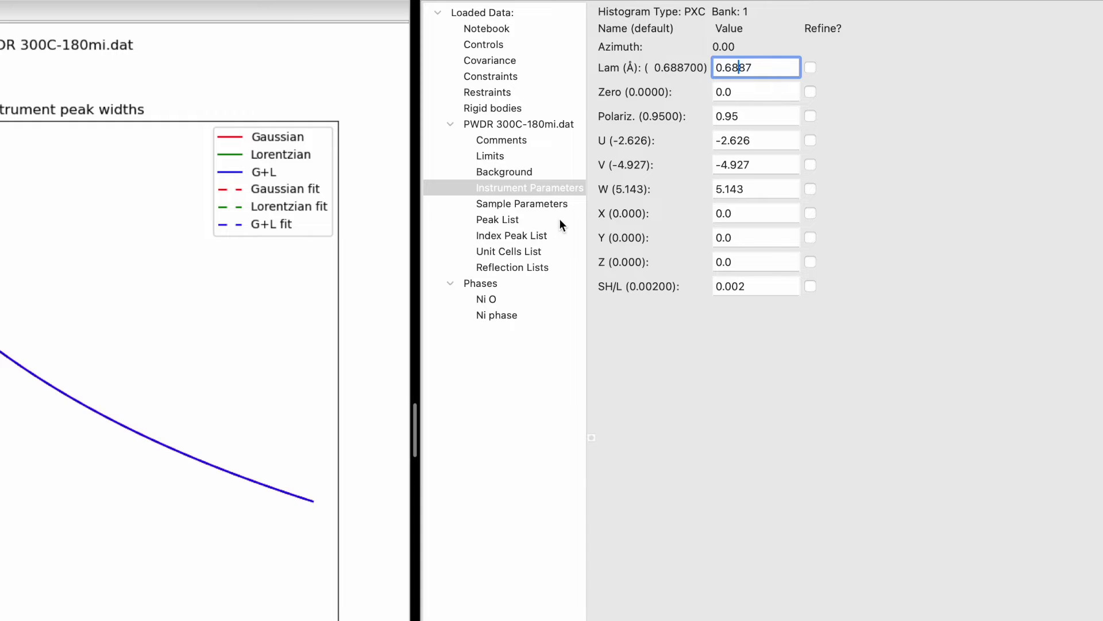
click(547, 205)
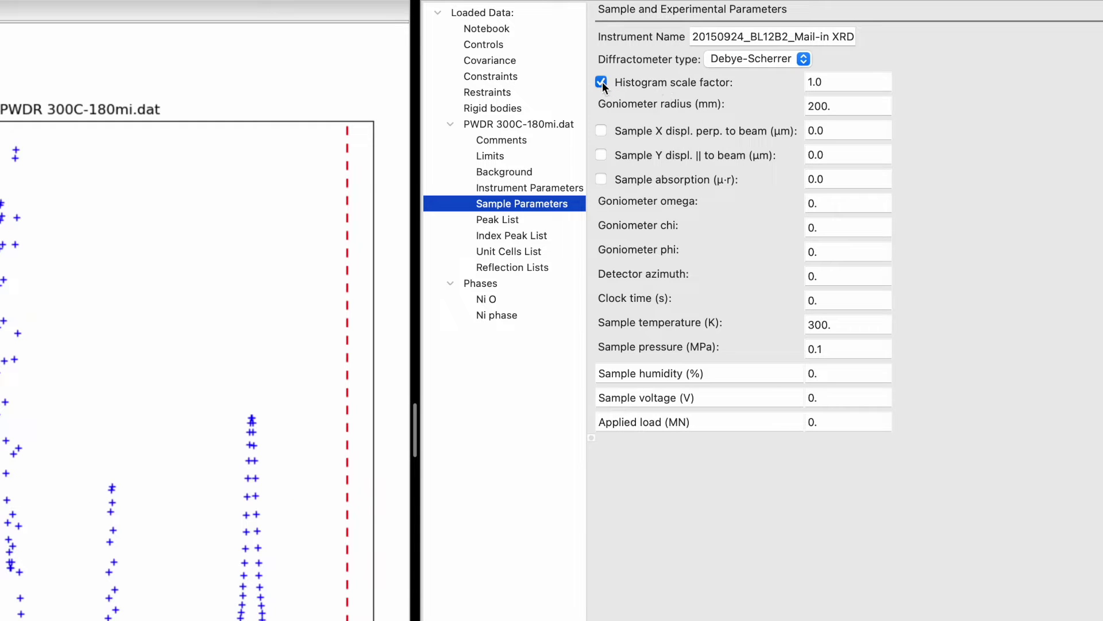
click(839, 85)
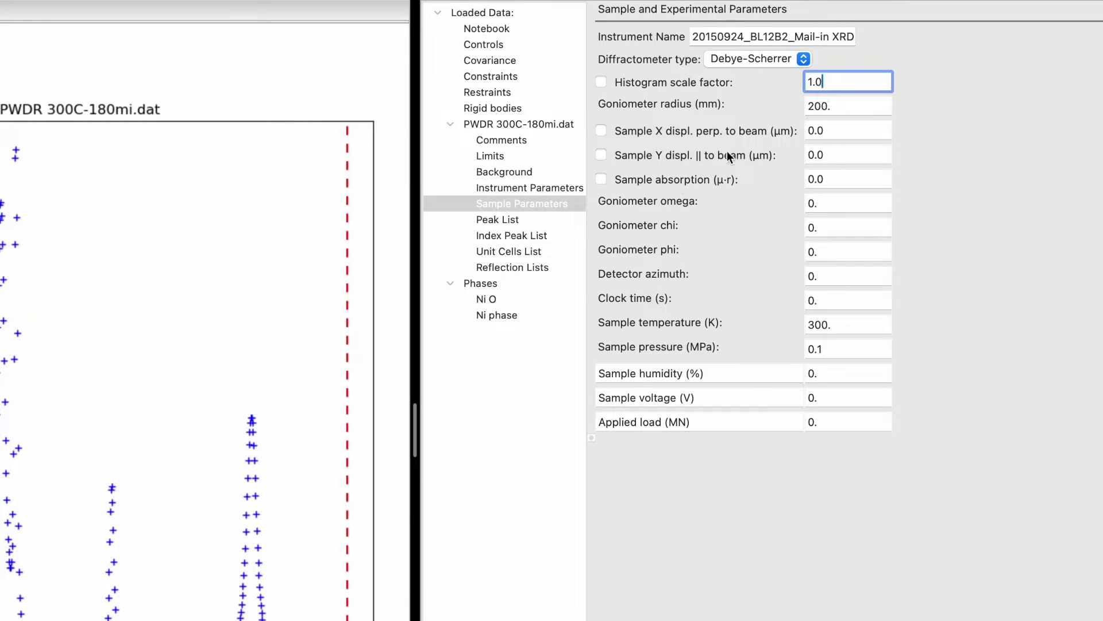
click(489, 299)
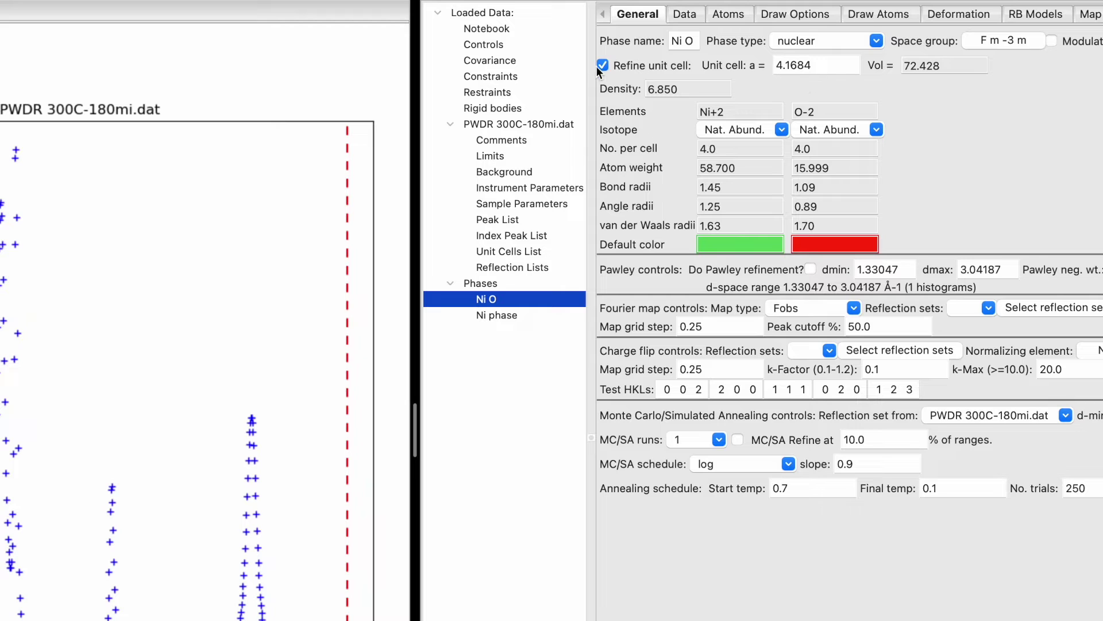
Compare the Ni phase's General settings, then go to the Ni O phase's Data tab.
click(505, 316)
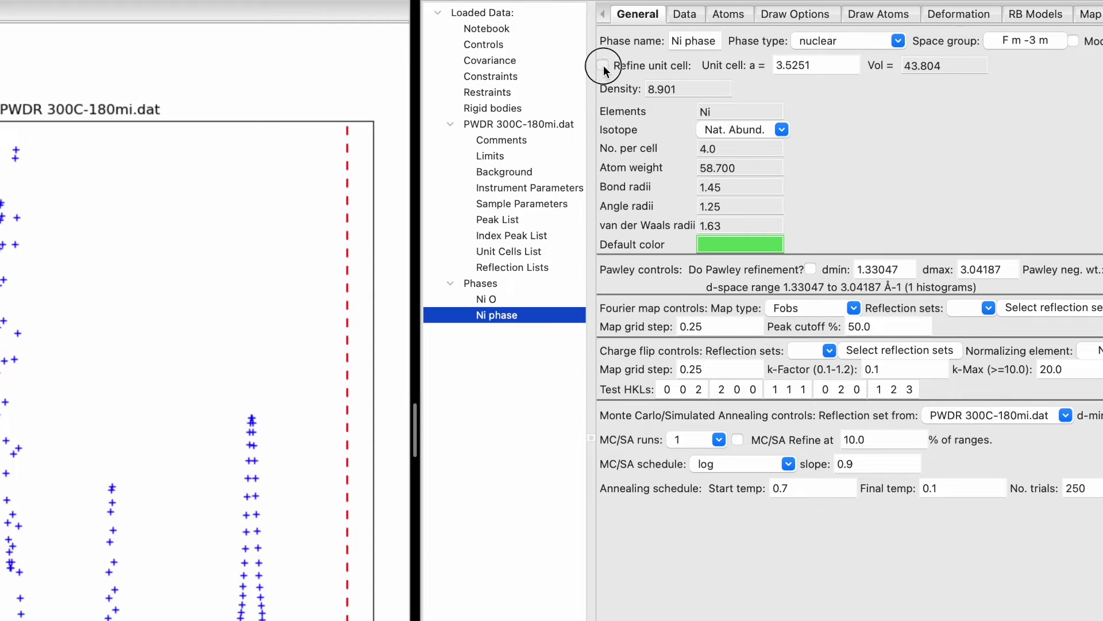
click(490, 298)
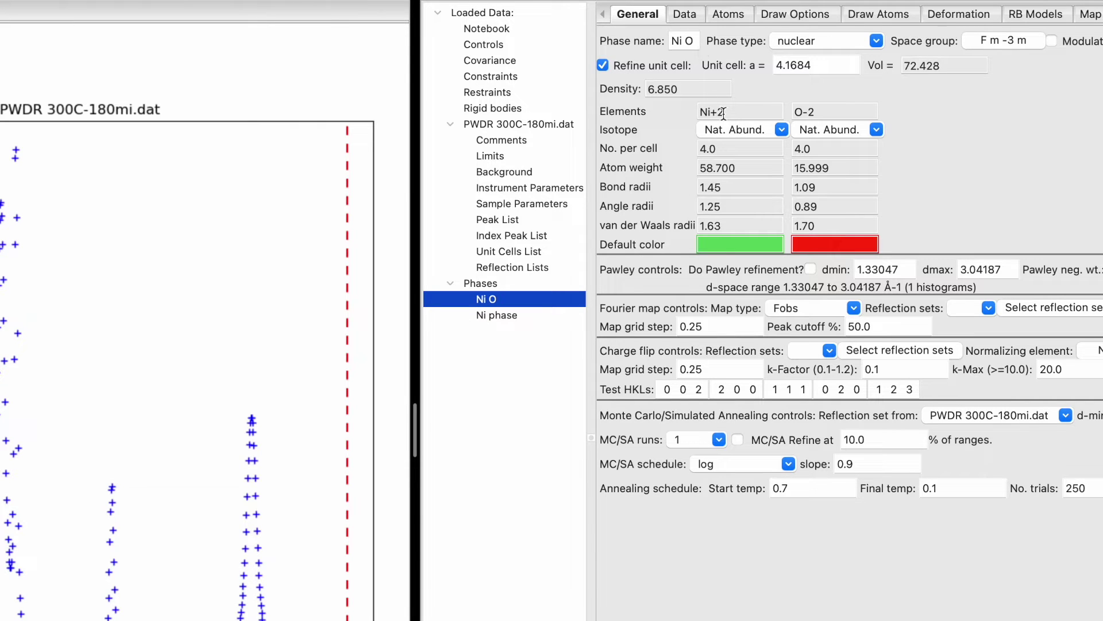
click(686, 16)
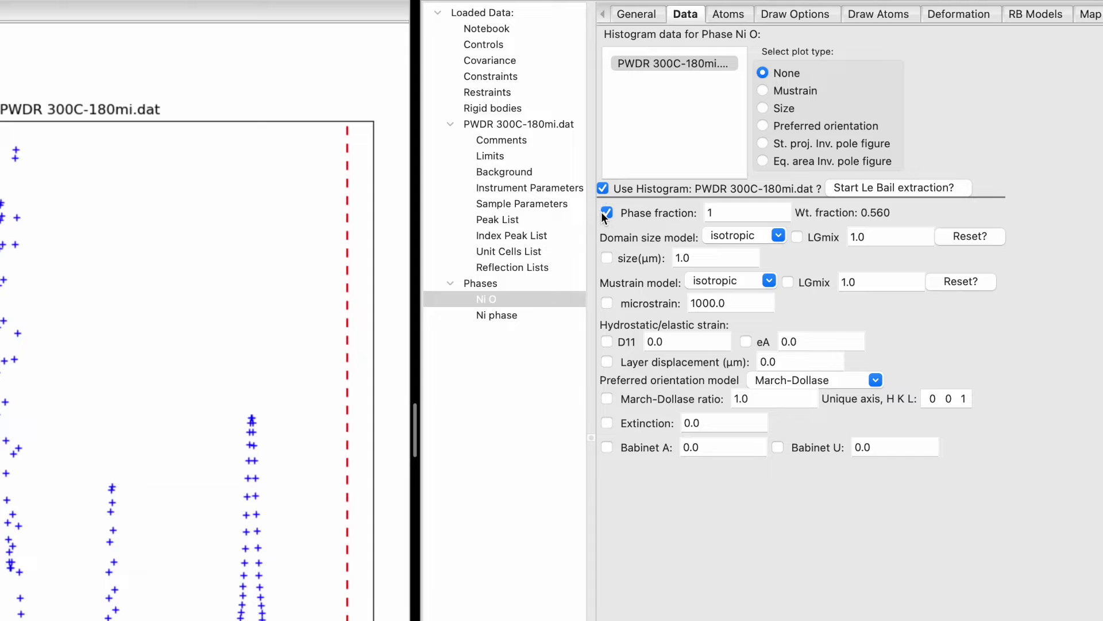
Review both phases' histogram data, including the Ni phase's domain-size LGmix, then show Ni O atoms.
click(501, 316)
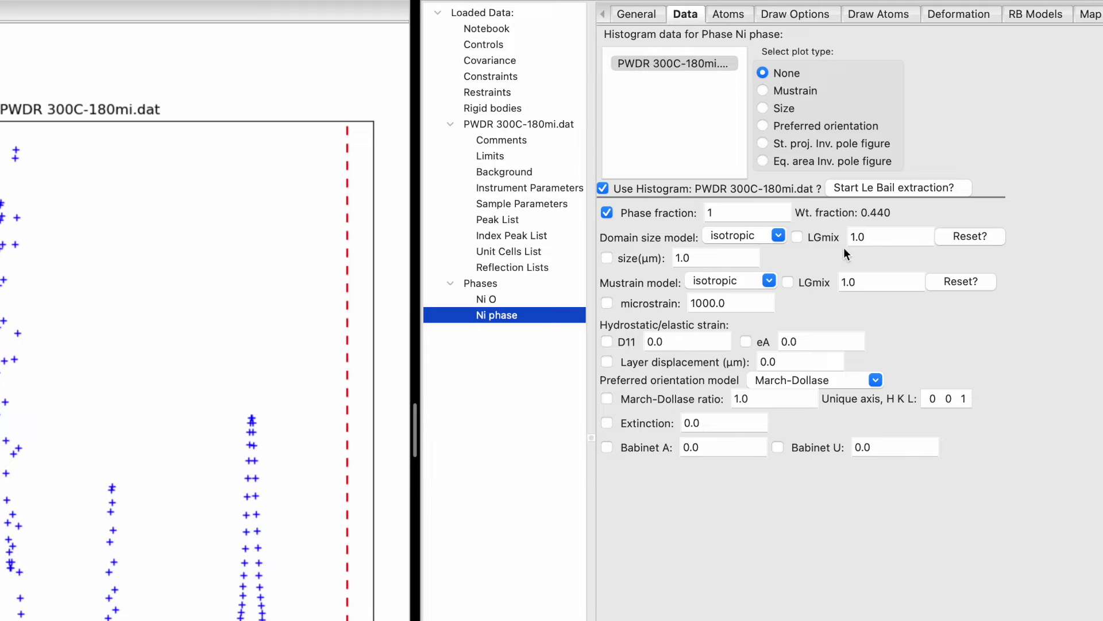
click(872, 241)
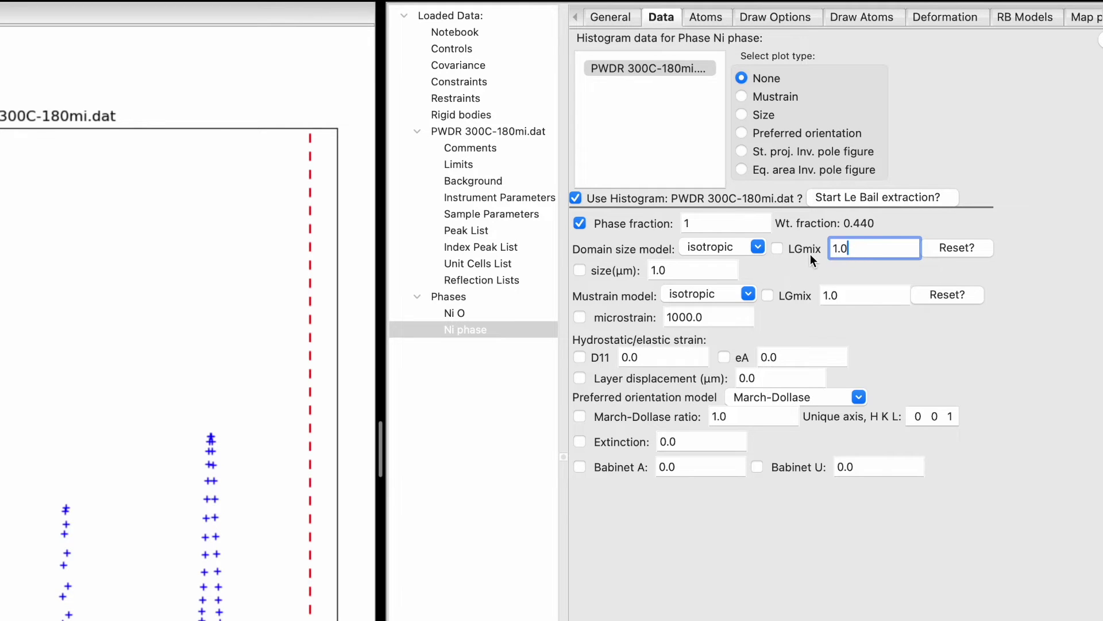
click(454, 315)
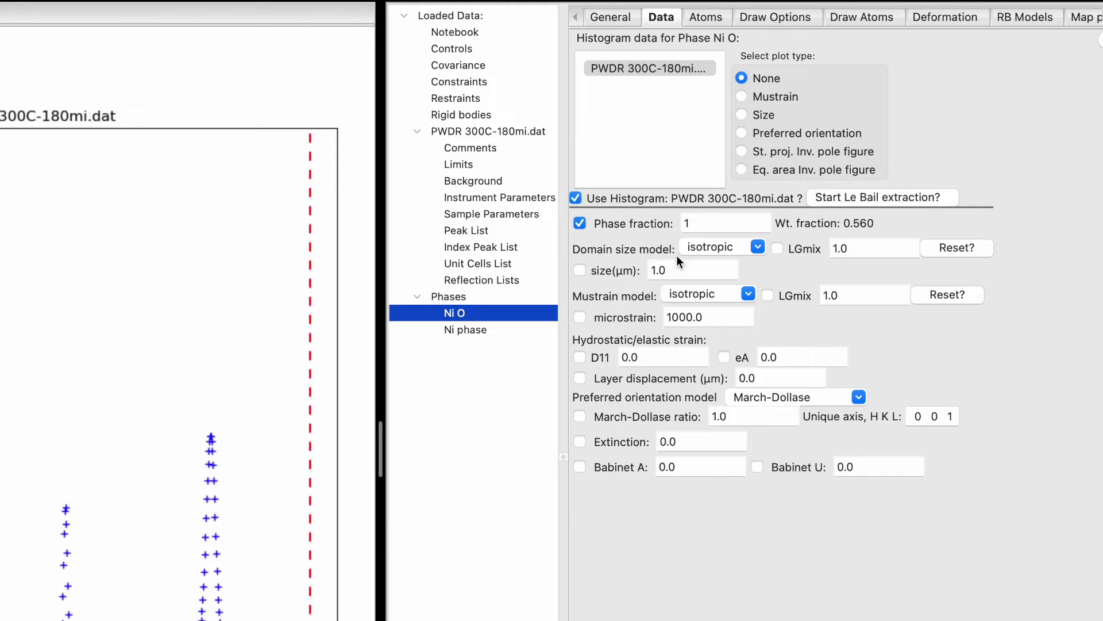
click(706, 17)
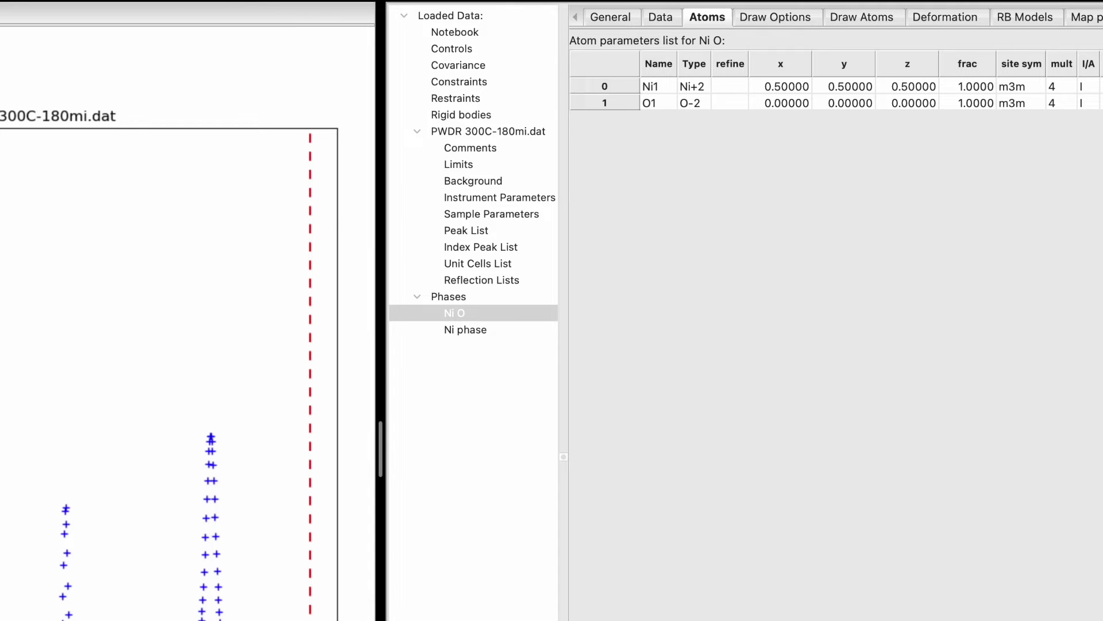
Scroll through the Ni O atom table, then view the Ni phase's Ni(1) atom with Uiso 0.025.
scroll(1026, 287, right, 3)
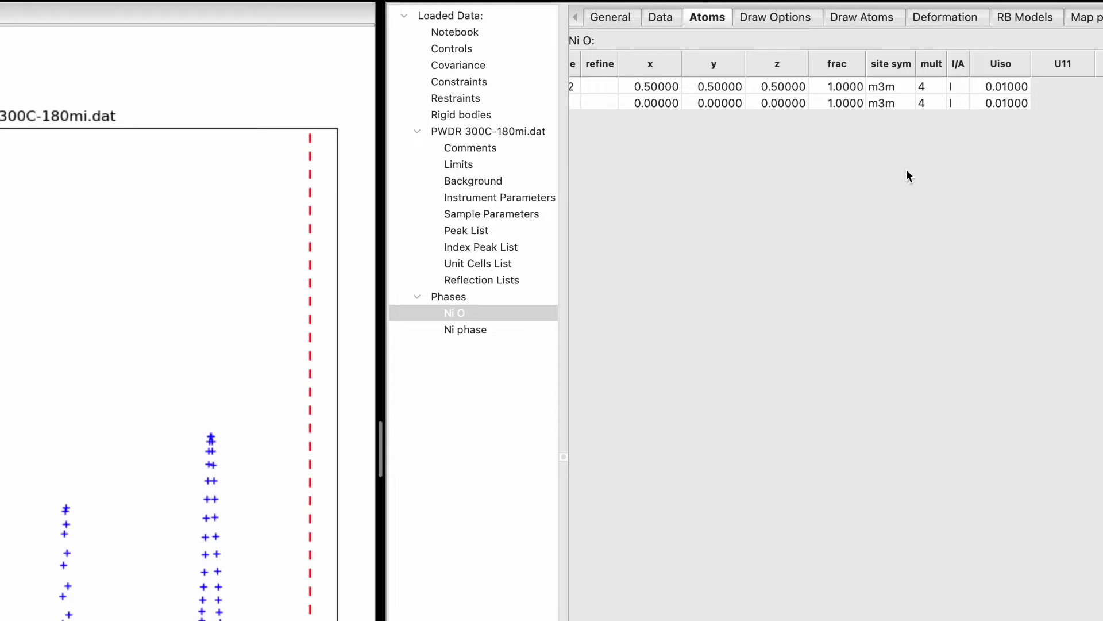
click(470, 330)
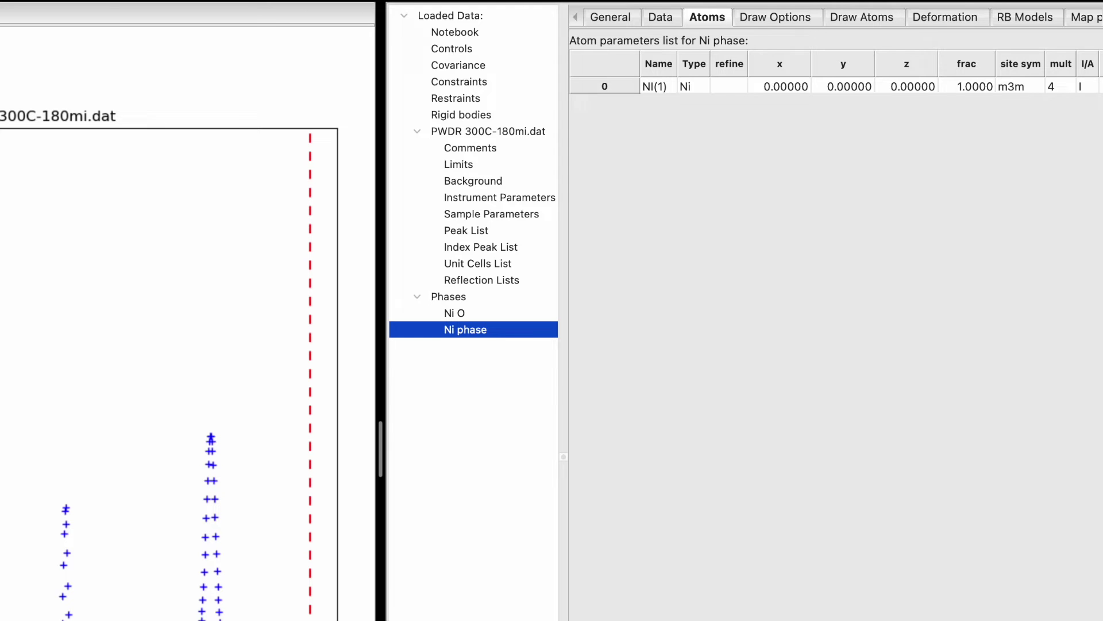
scroll(829, 64, right, 5)
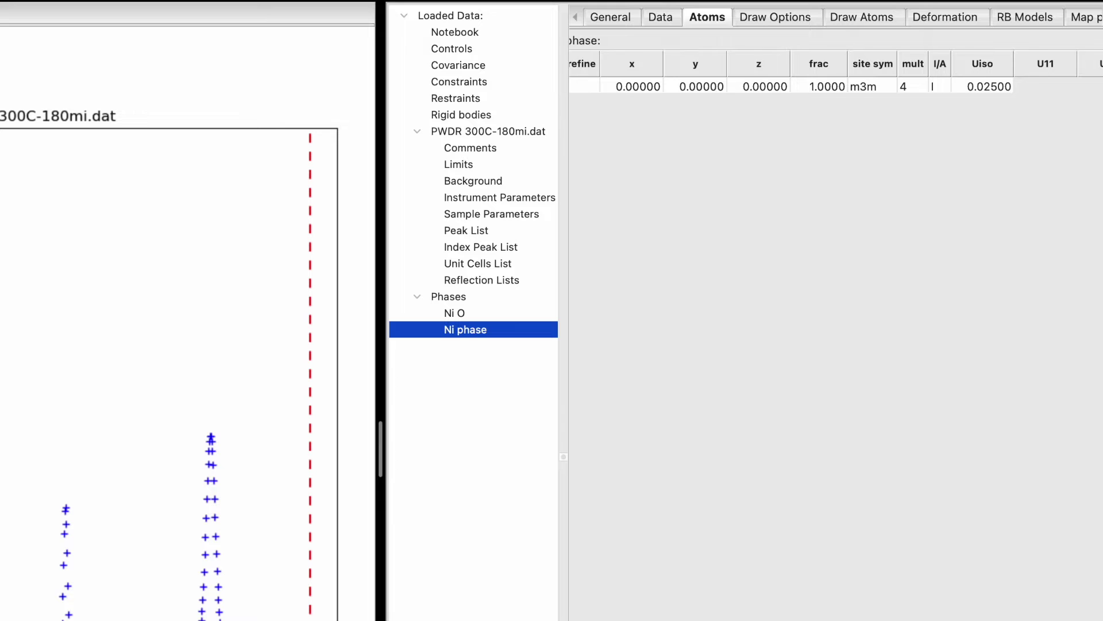
Save the project as NiO-Ni, run the refinement and load its result (Rw 38.281).
click(613, 19)
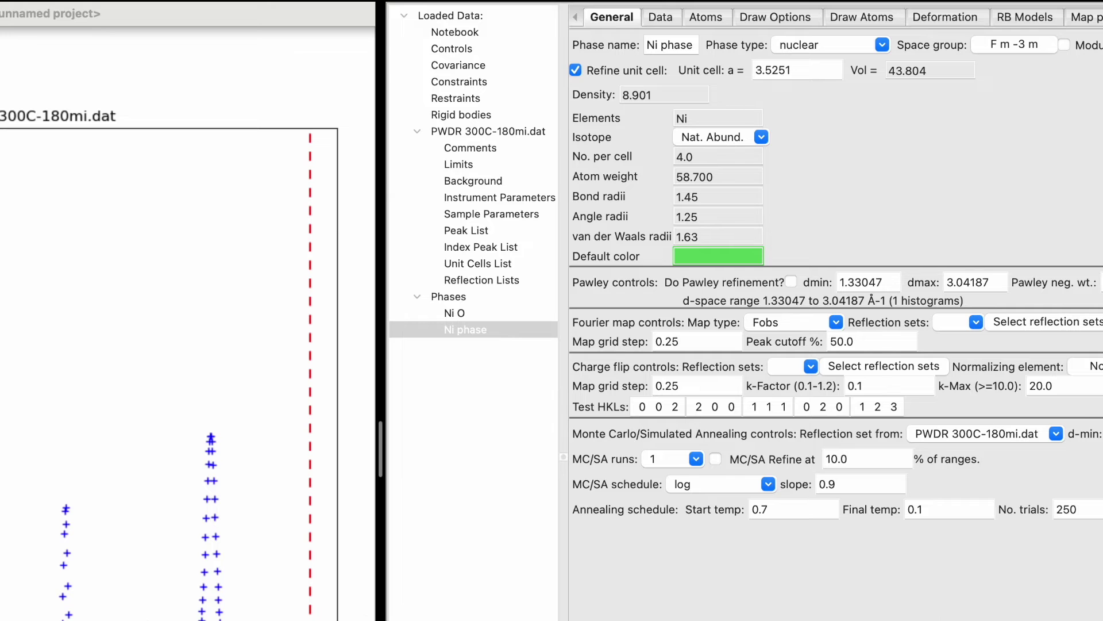
click(119, 21)
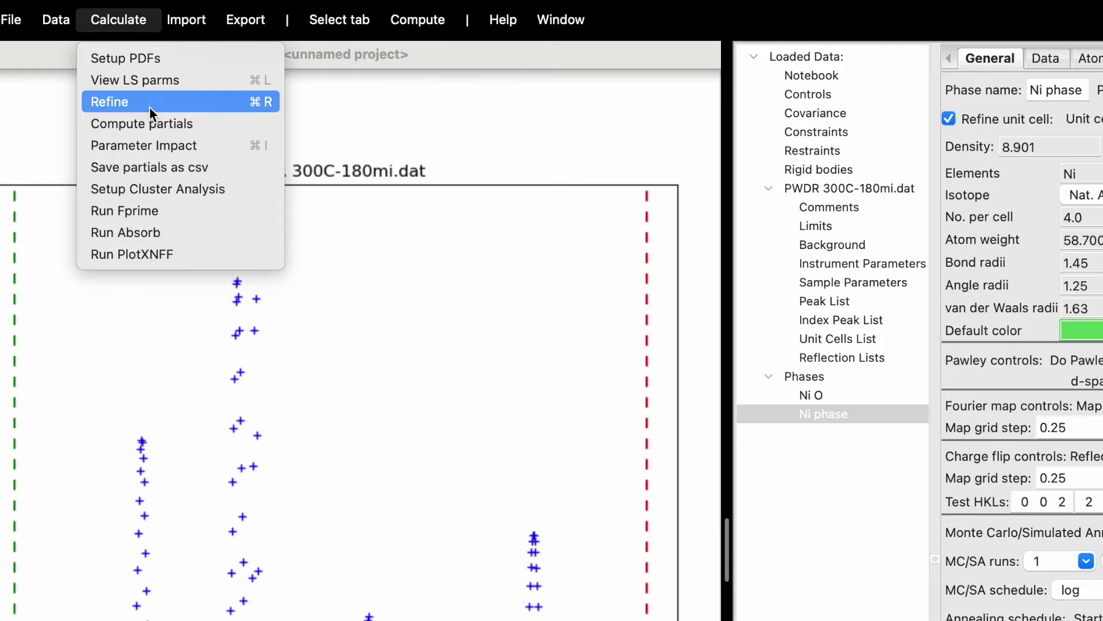
click(216, 102)
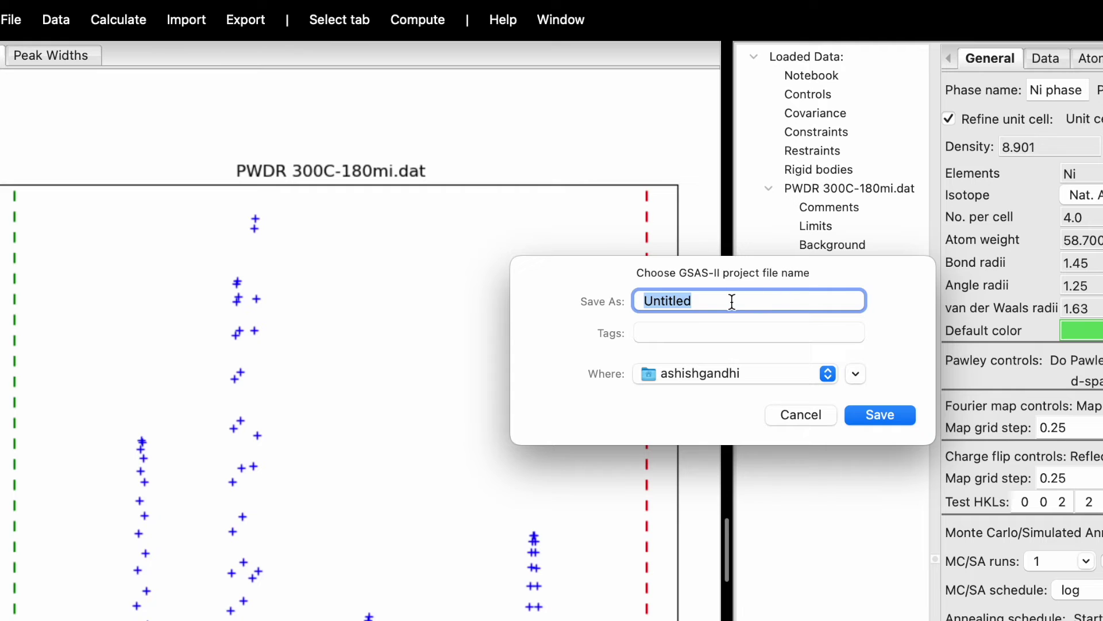
text(NiO)
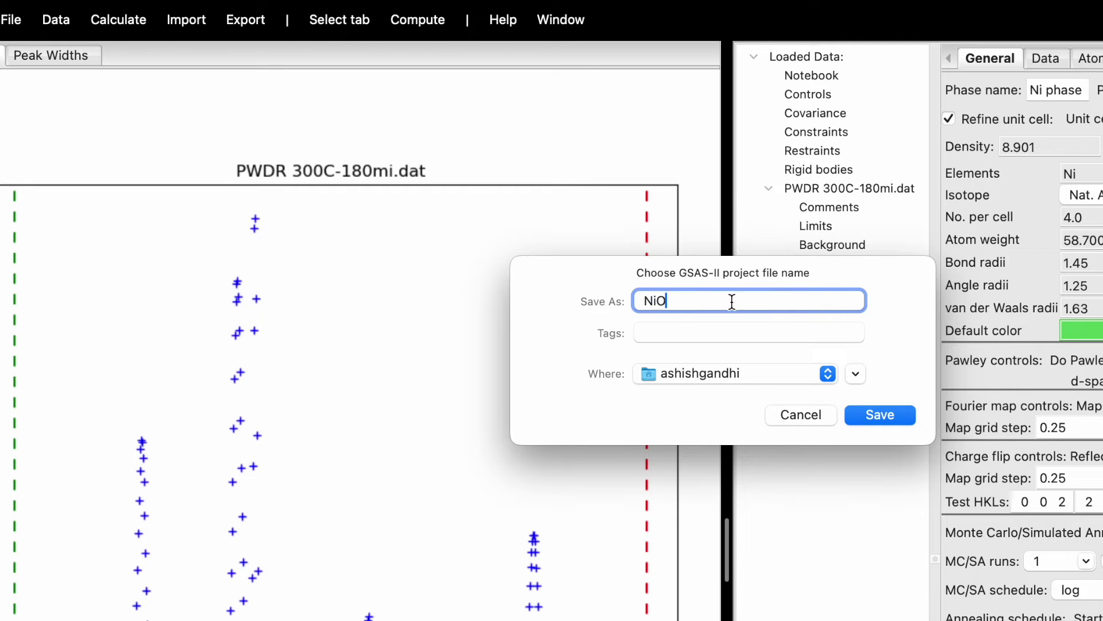
text(-Ni)
click(756, 376)
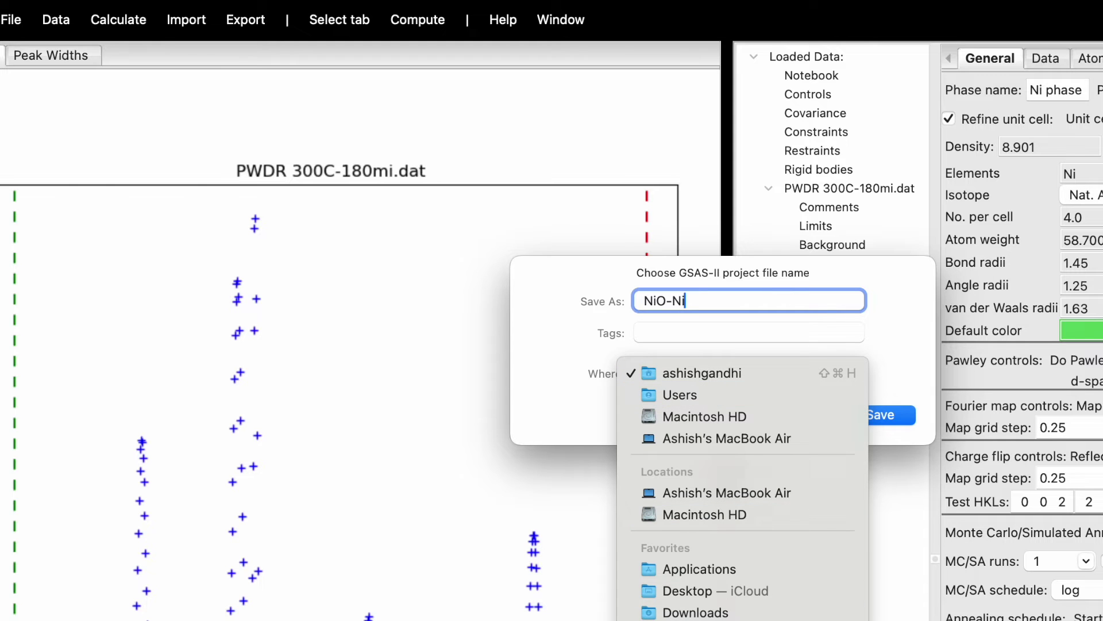
key(Escape)
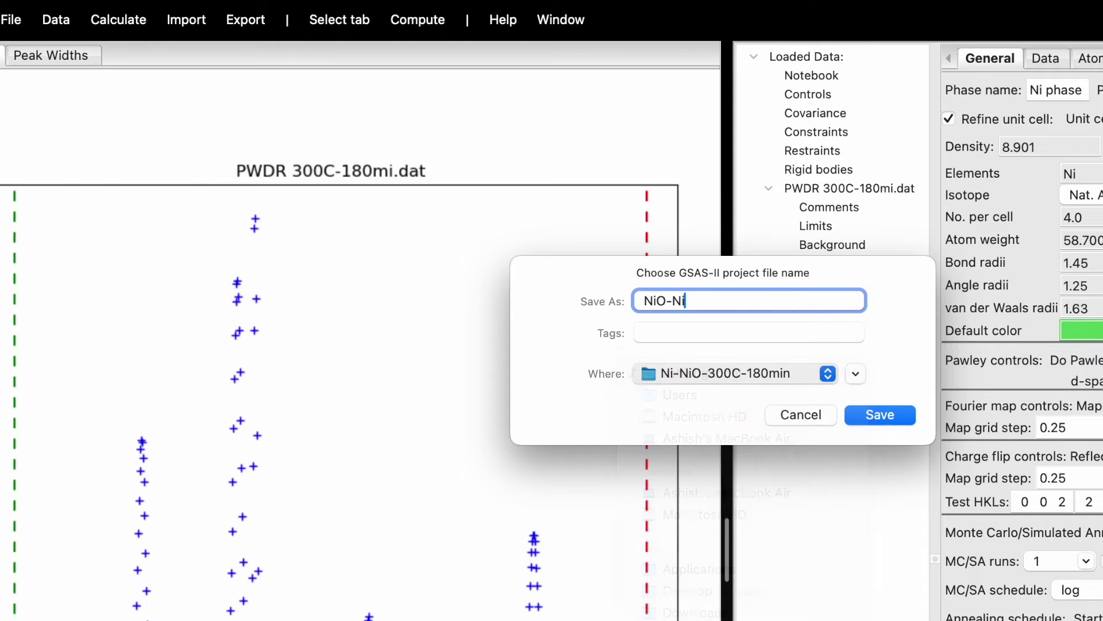
click(880, 415)
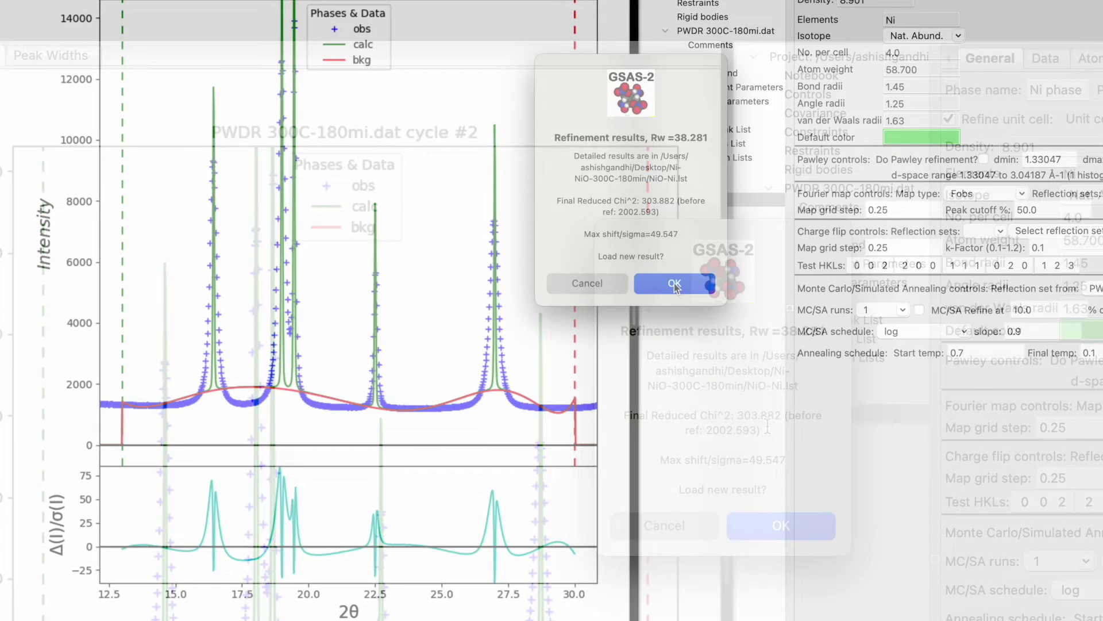
click(781, 525)
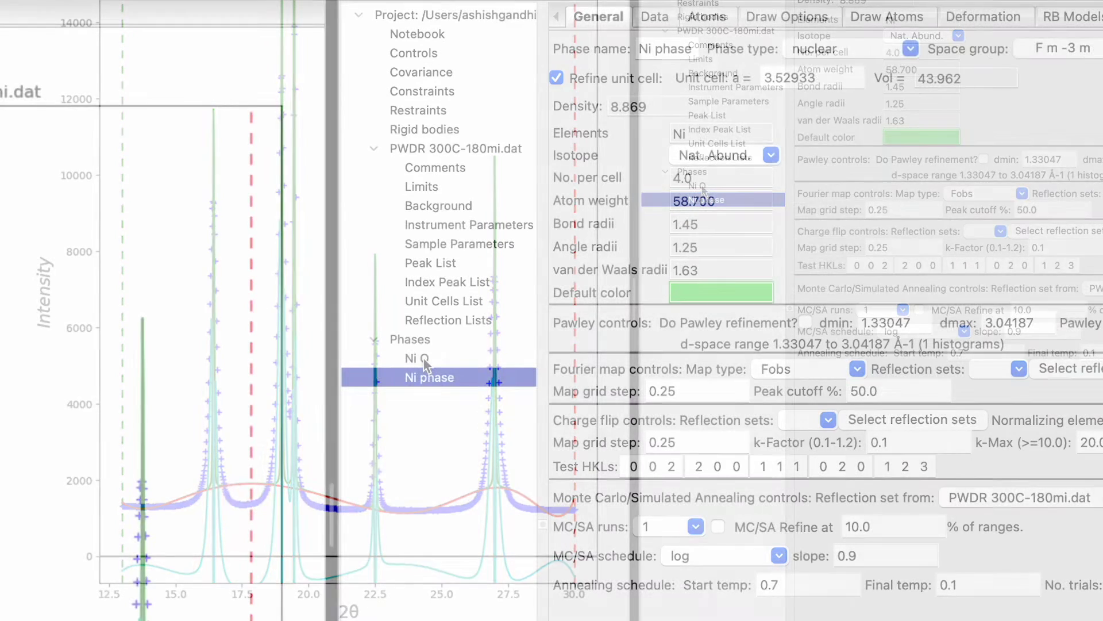
Refine microstrain for the NiO and Ni phases and load the Rw 5.430 fit.
click(423, 358)
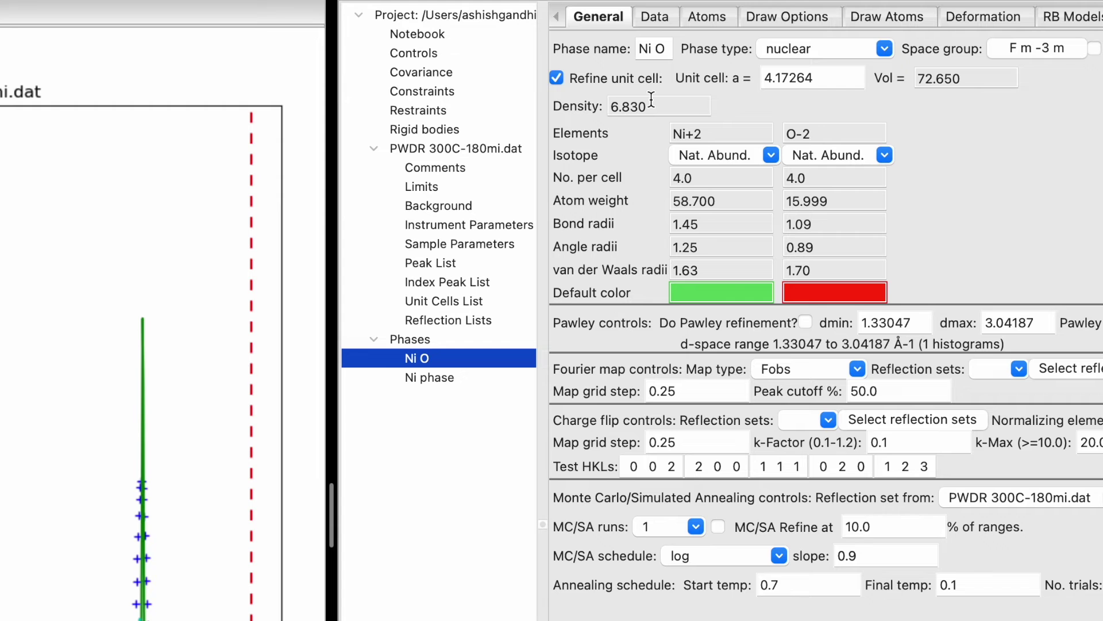
click(659, 22)
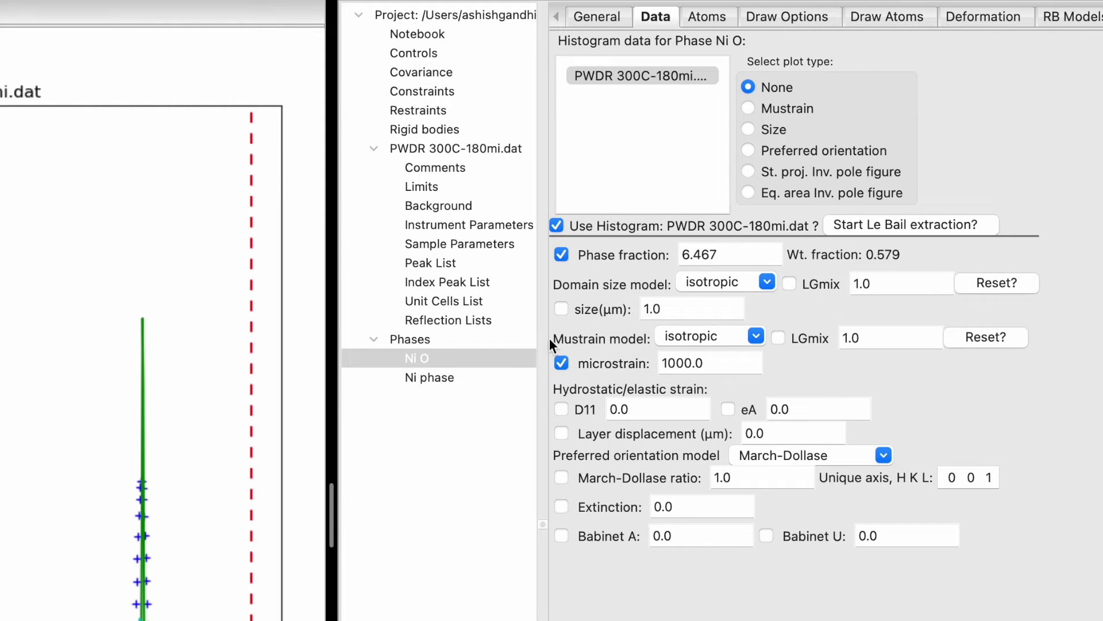
click(436, 379)
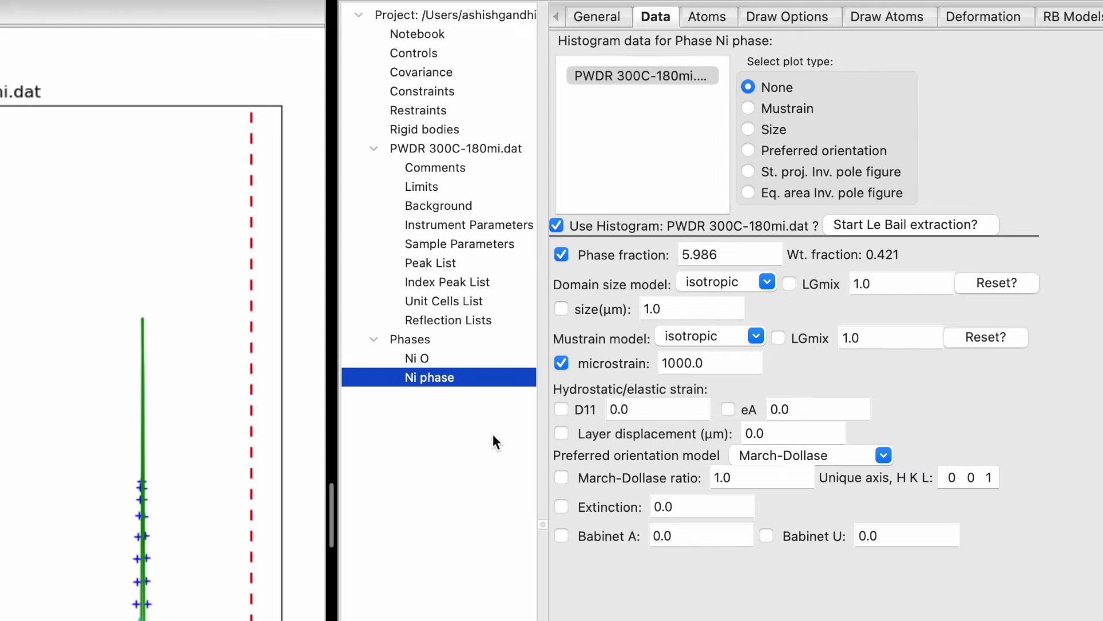
key(super+r)
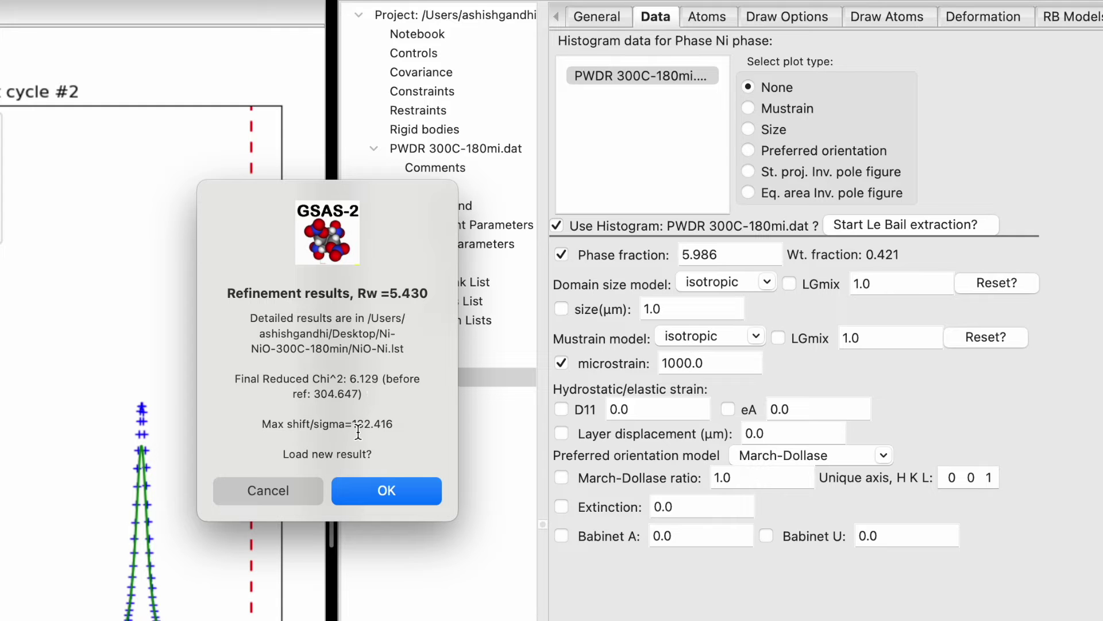
click(383, 491)
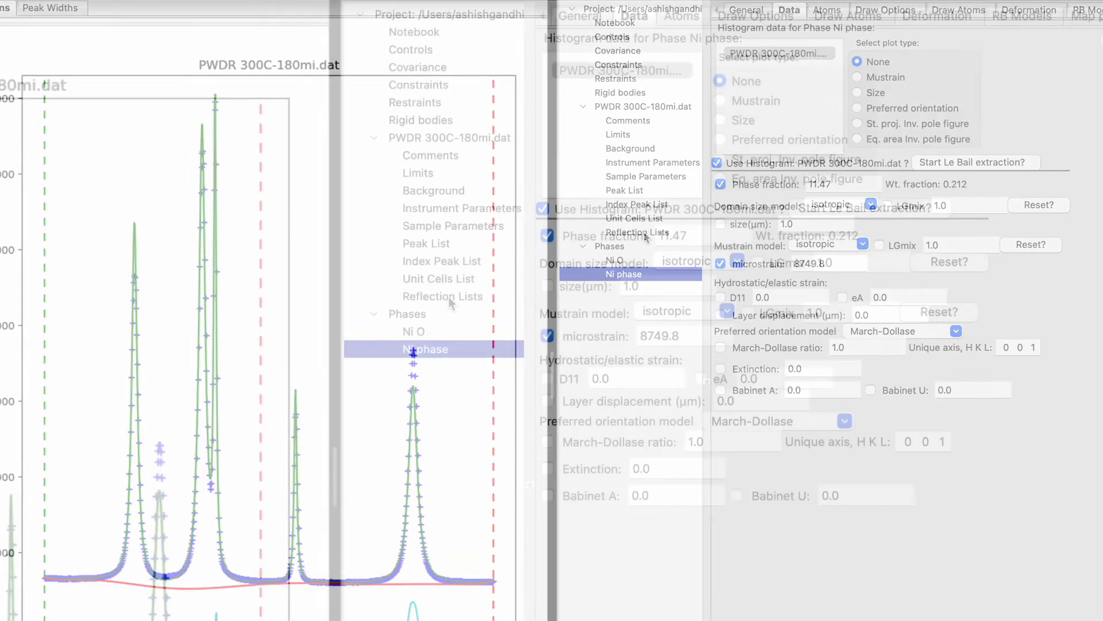
Browse the reflection lists to the Ni phase, reset the plot to full range, and return to NiO data.
click(450, 296)
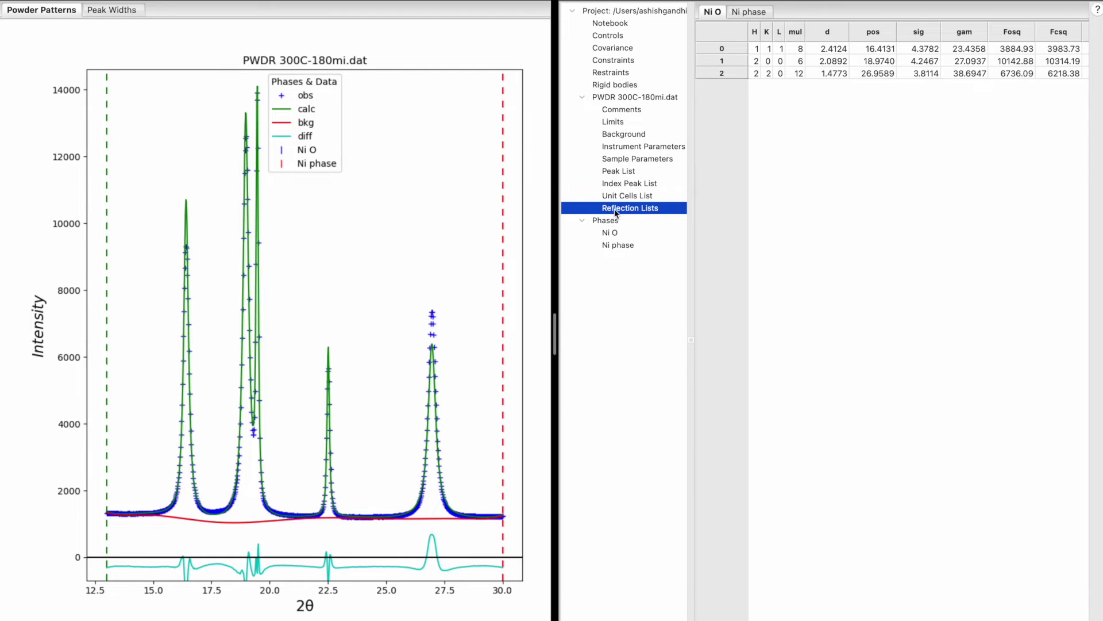
click(750, 13)
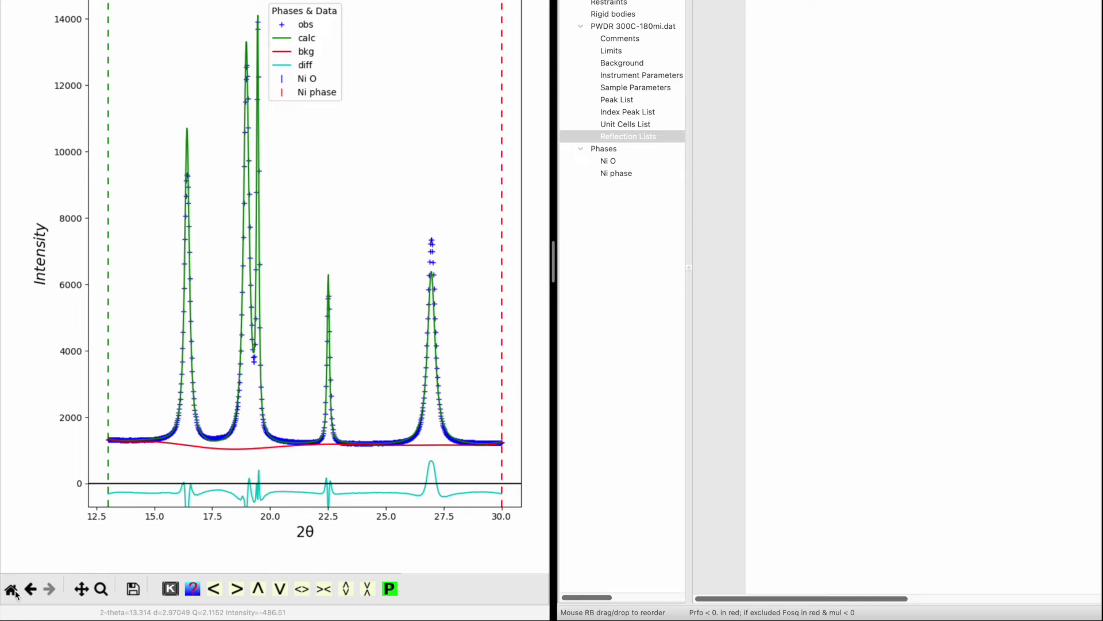
click(11, 589)
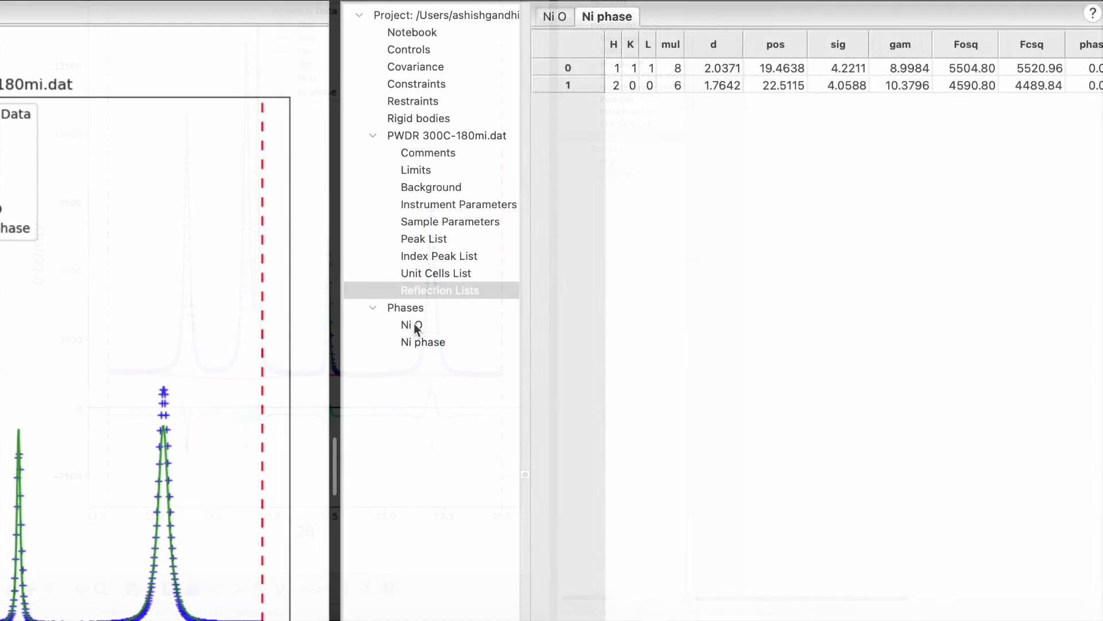
click(415, 326)
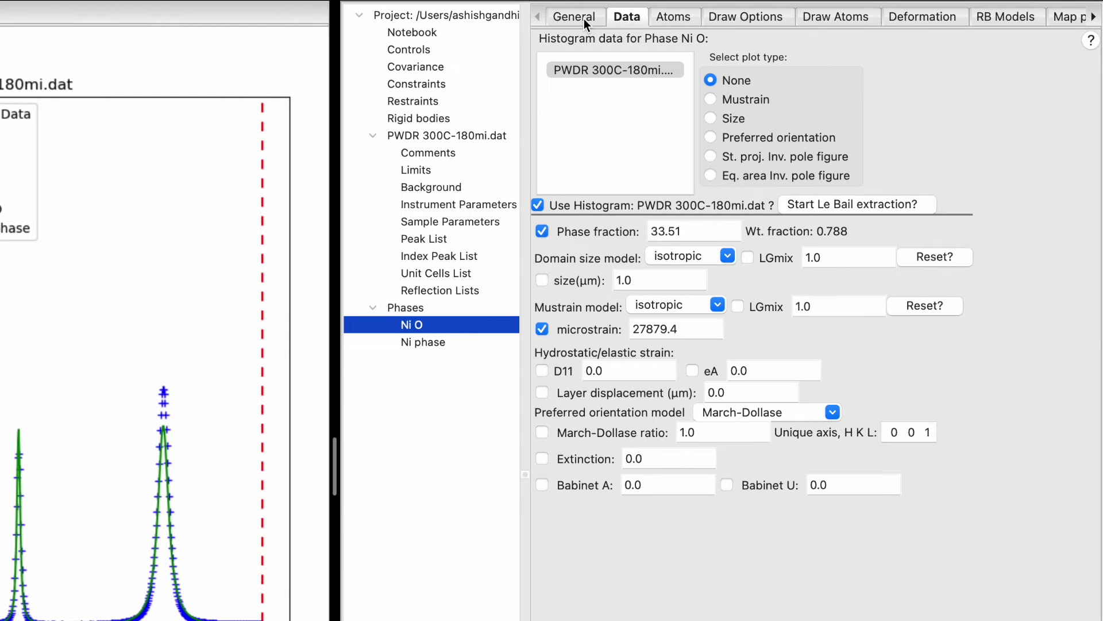
Load the pending fit, stop refining NiO microstrain, and rerun the refinement.
click(584, 19)
click(622, 19)
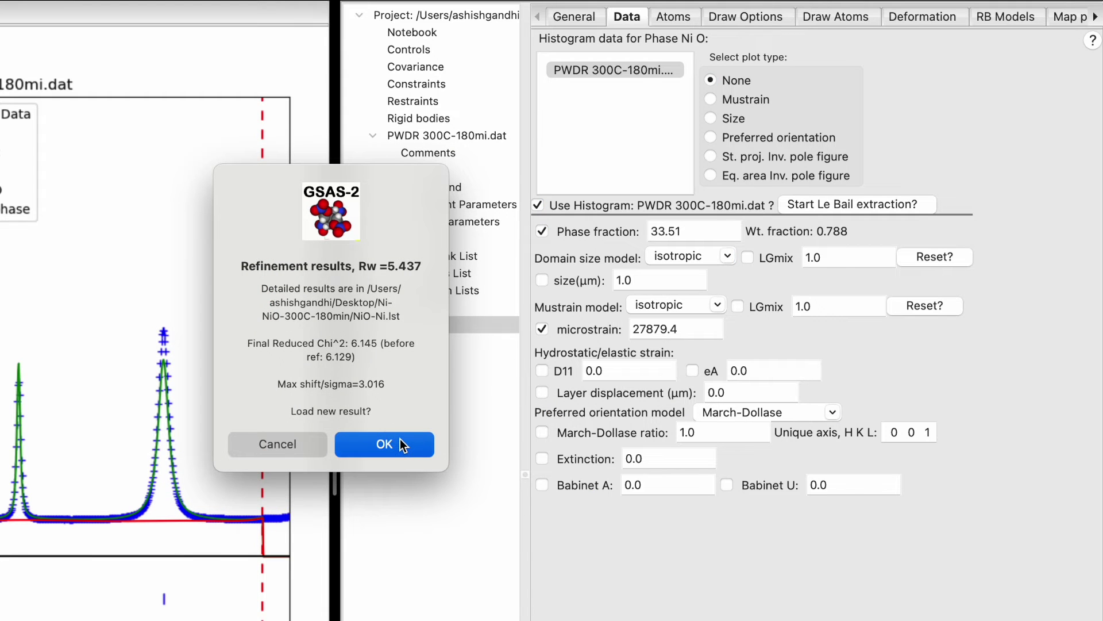
click(384, 445)
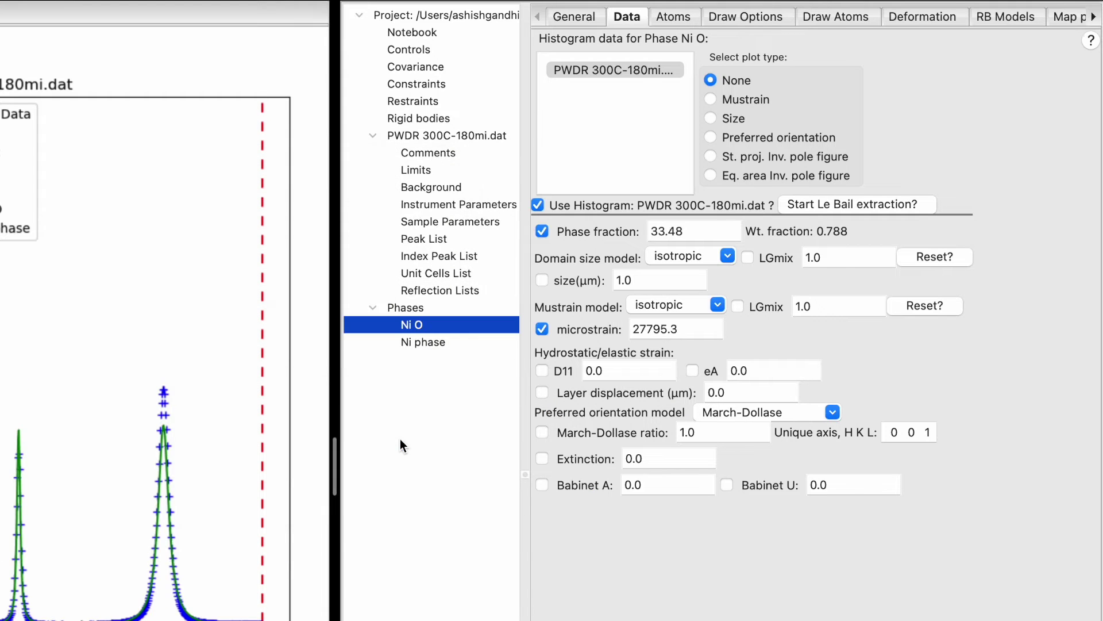
click(543, 328)
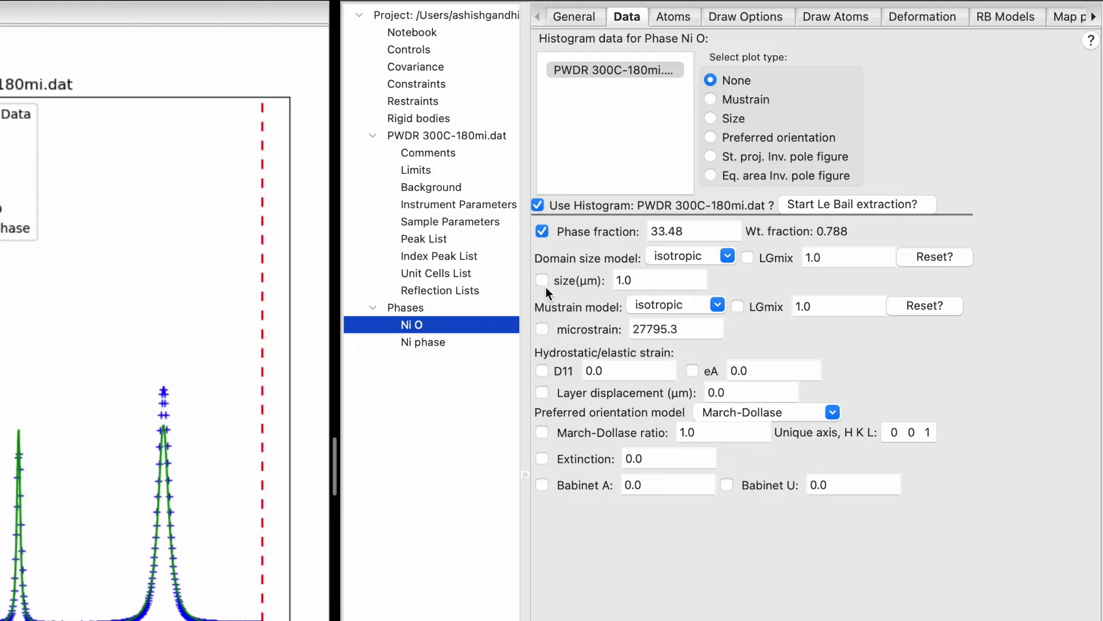
click(426, 345)
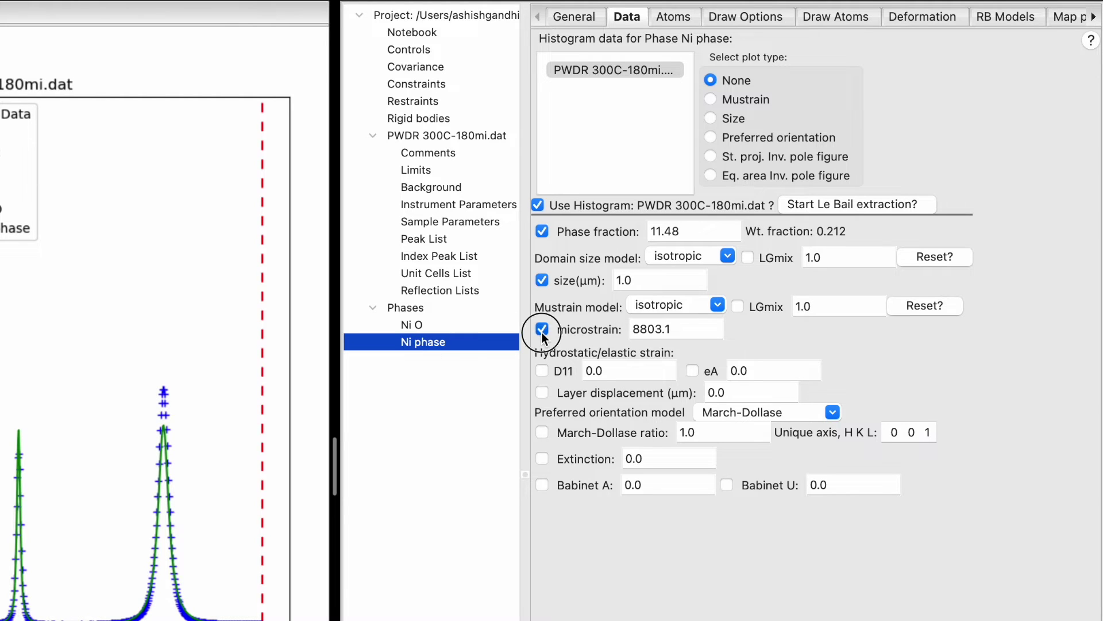
key(super+r)
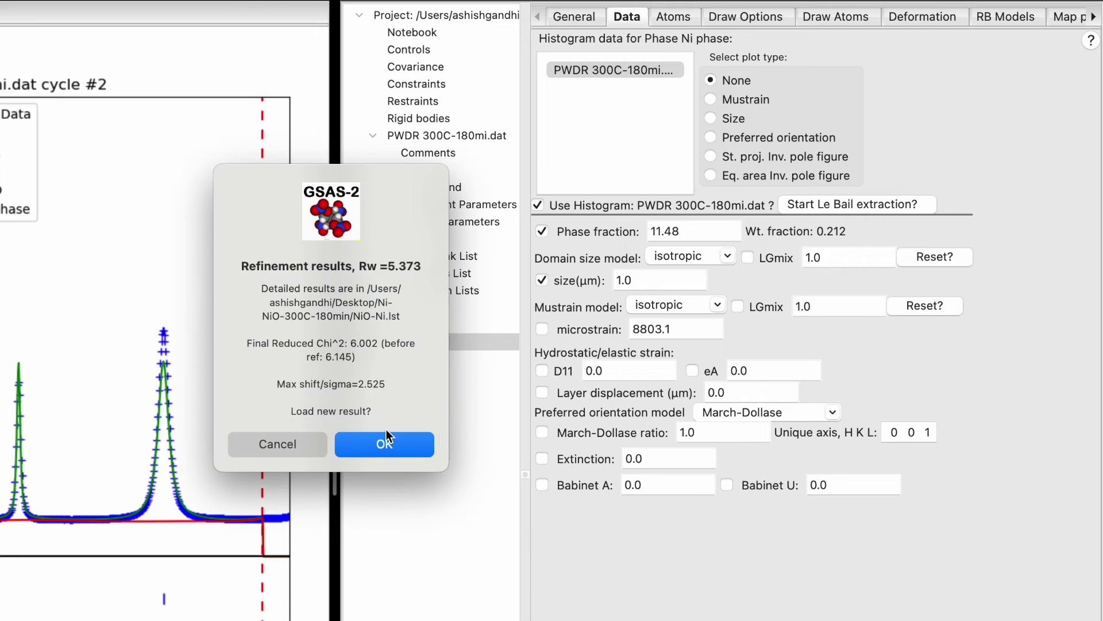
click(383, 443)
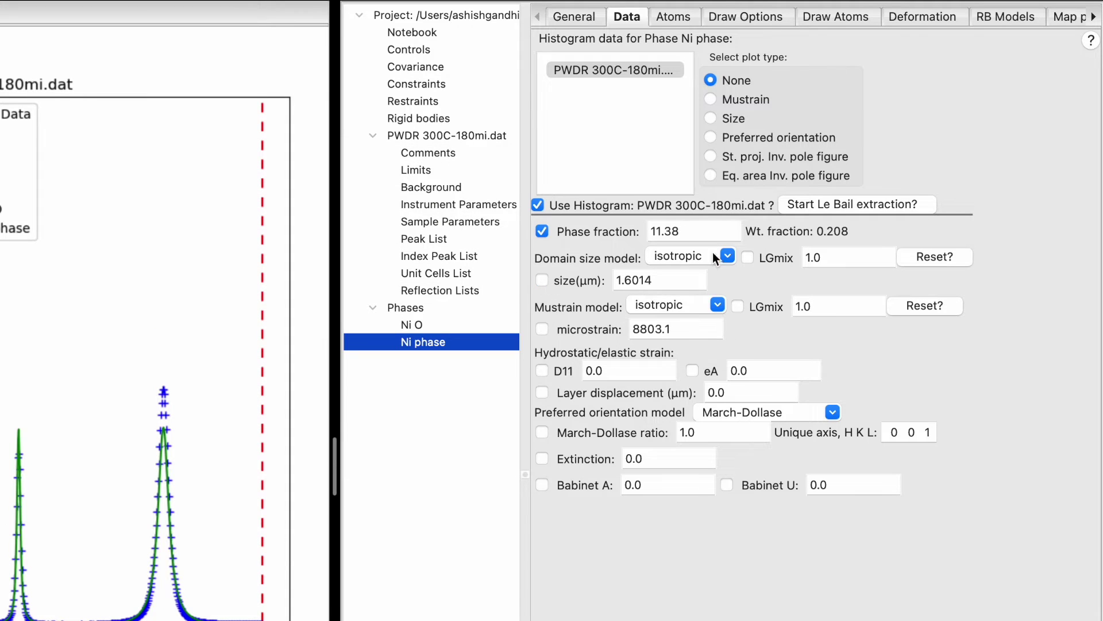
Run two more refinement cycles, loading each, reaching Rw 5.308 with NiO mustrain LGmix 0.963.
click(420, 325)
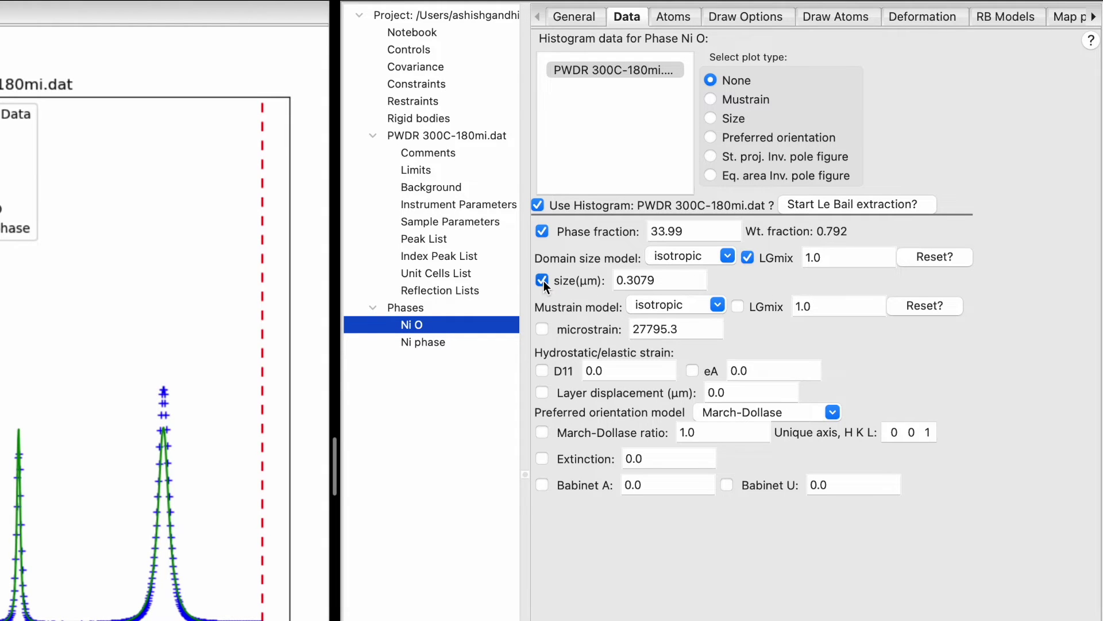
key(super+r)
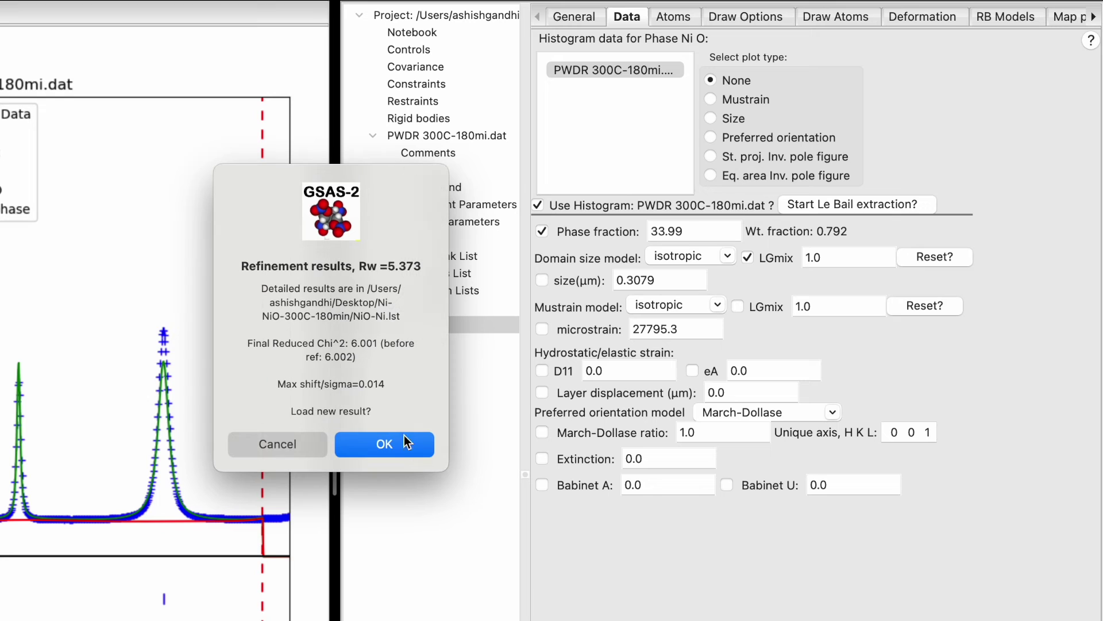
click(393, 445)
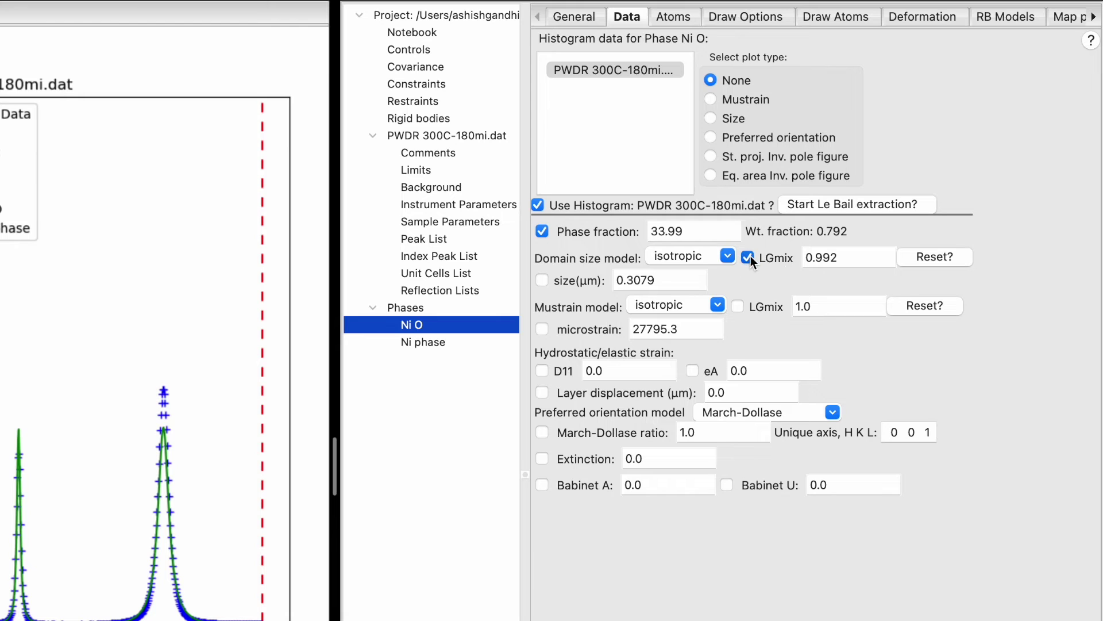
click(434, 343)
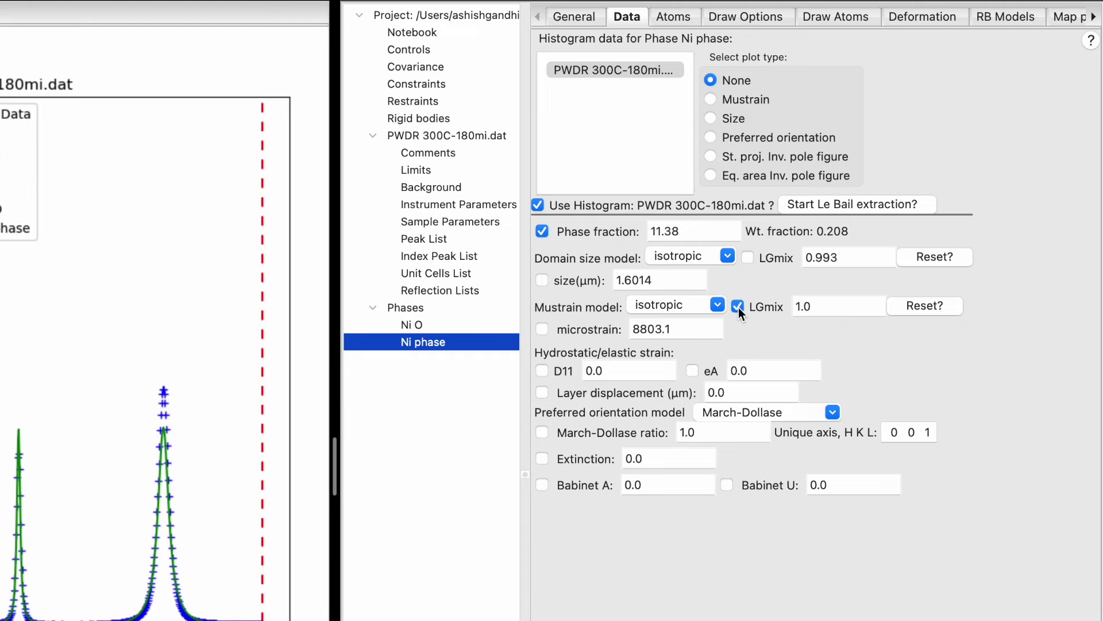
click(418, 327)
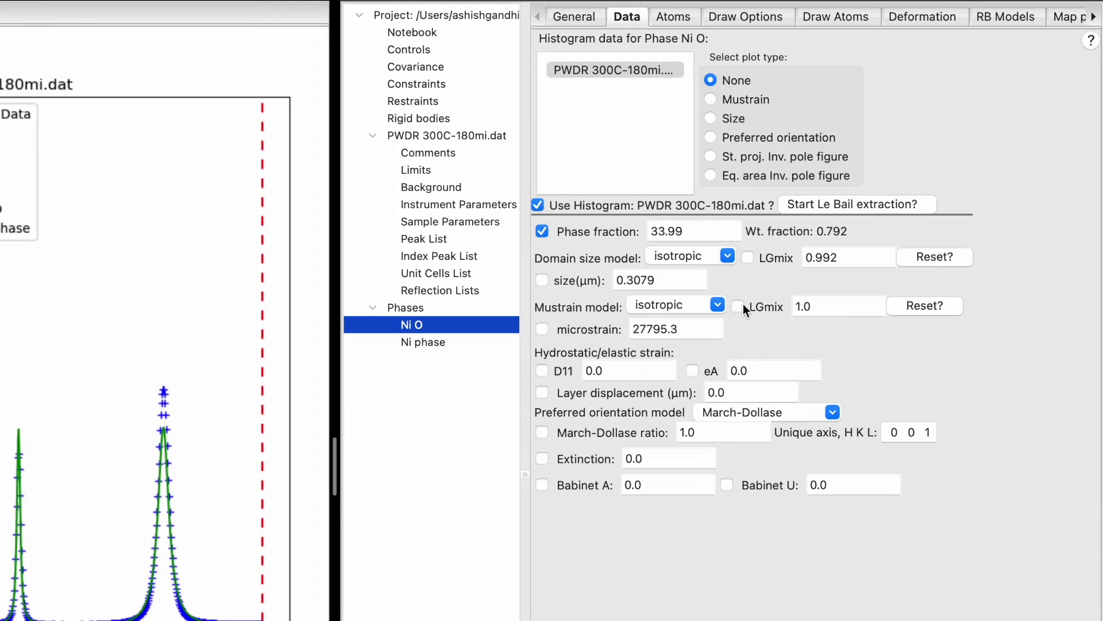
key(ctrl+r)
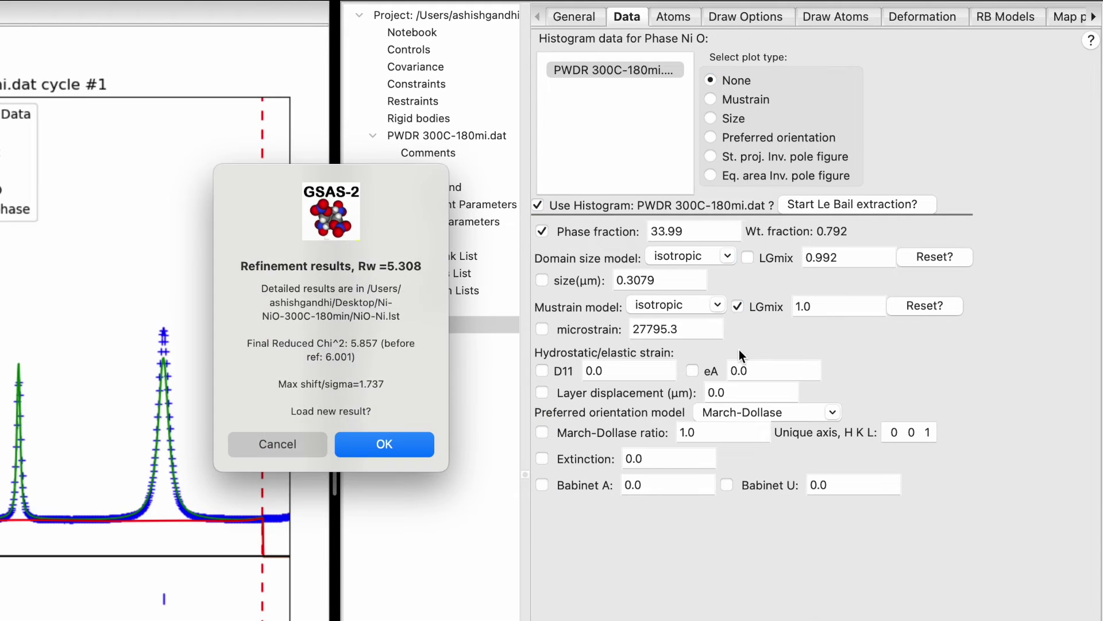
click(387, 444)
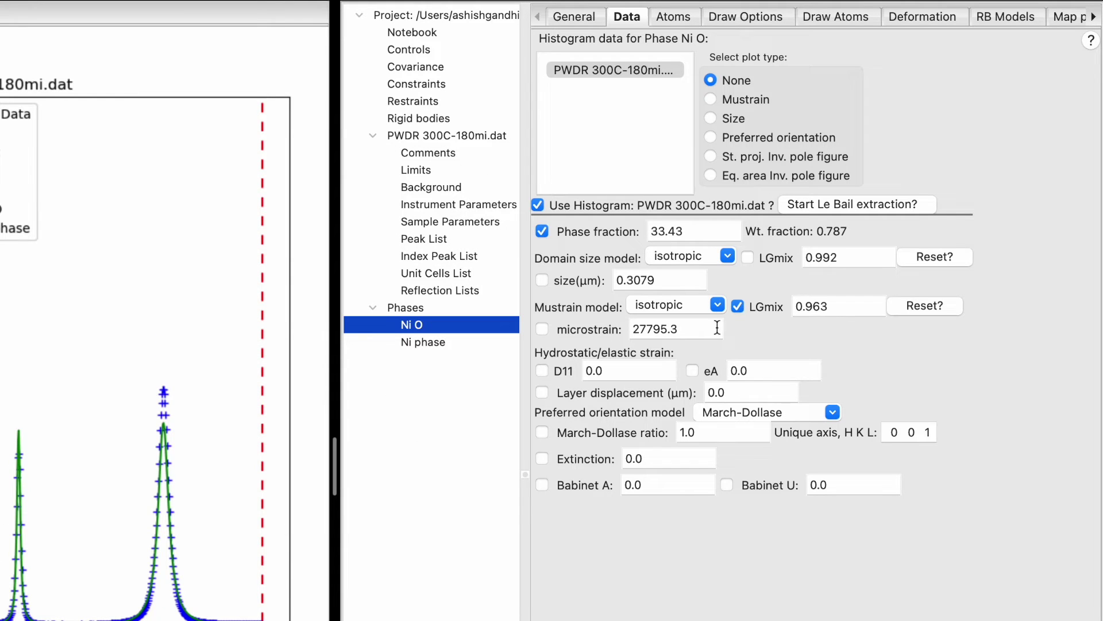
Fix the Ni phase mustrain LGmix at 1 without refining it, then refine and load.
click(423, 344)
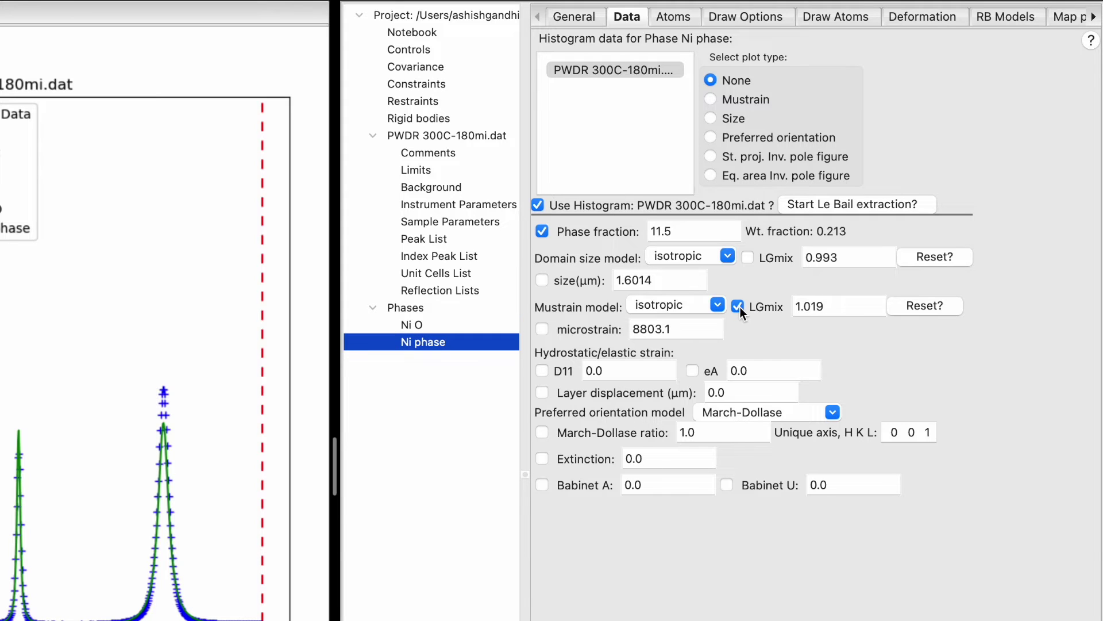
click(843, 310)
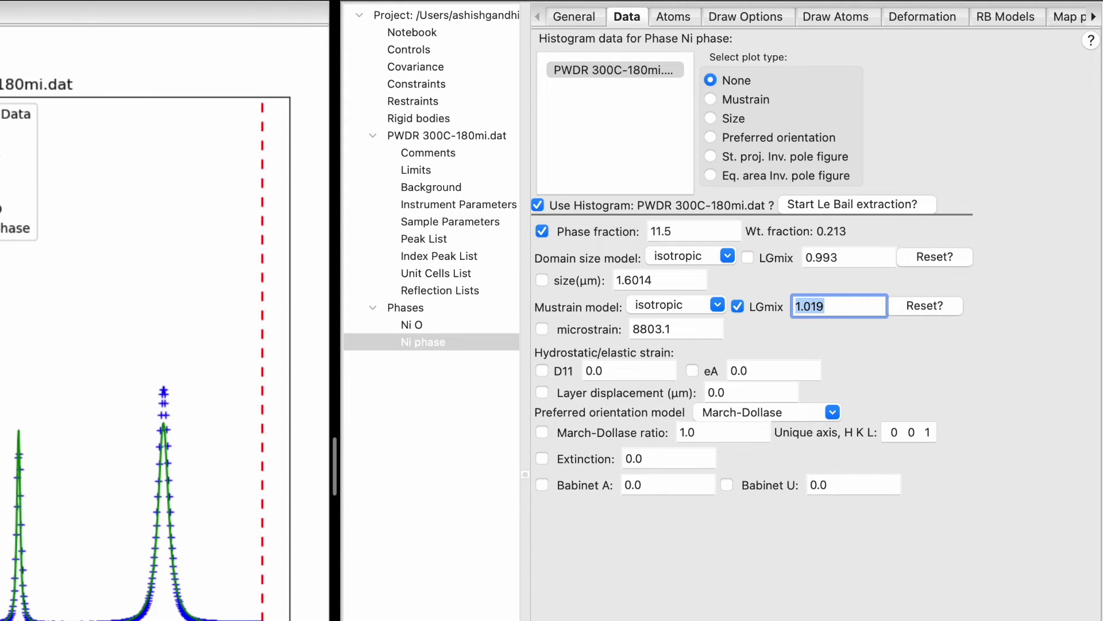
text(1)
click(737, 308)
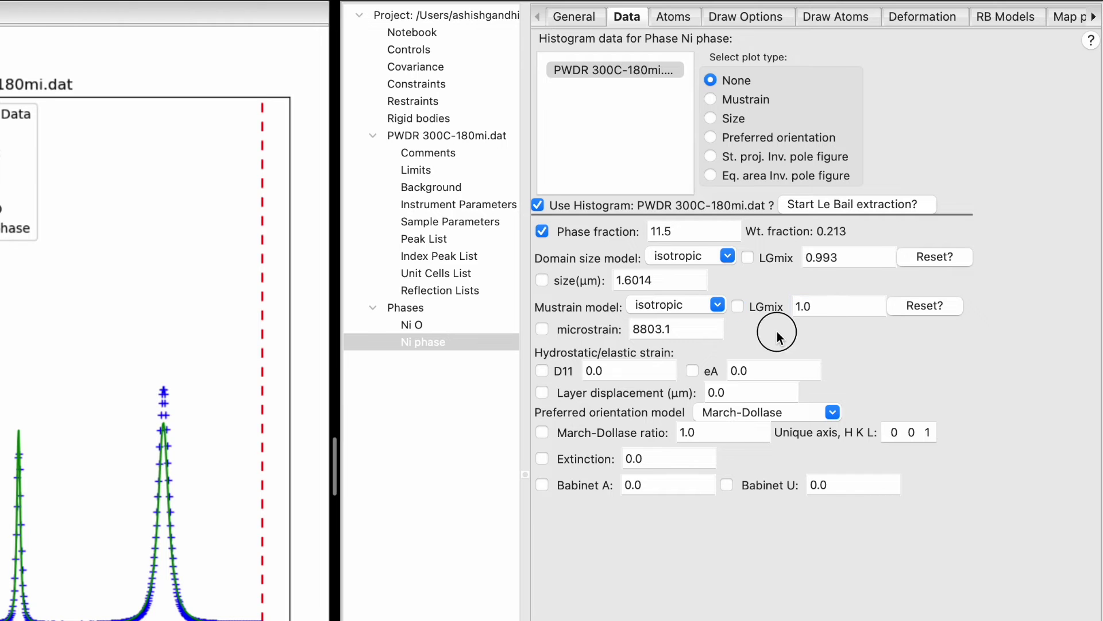
key(super+r)
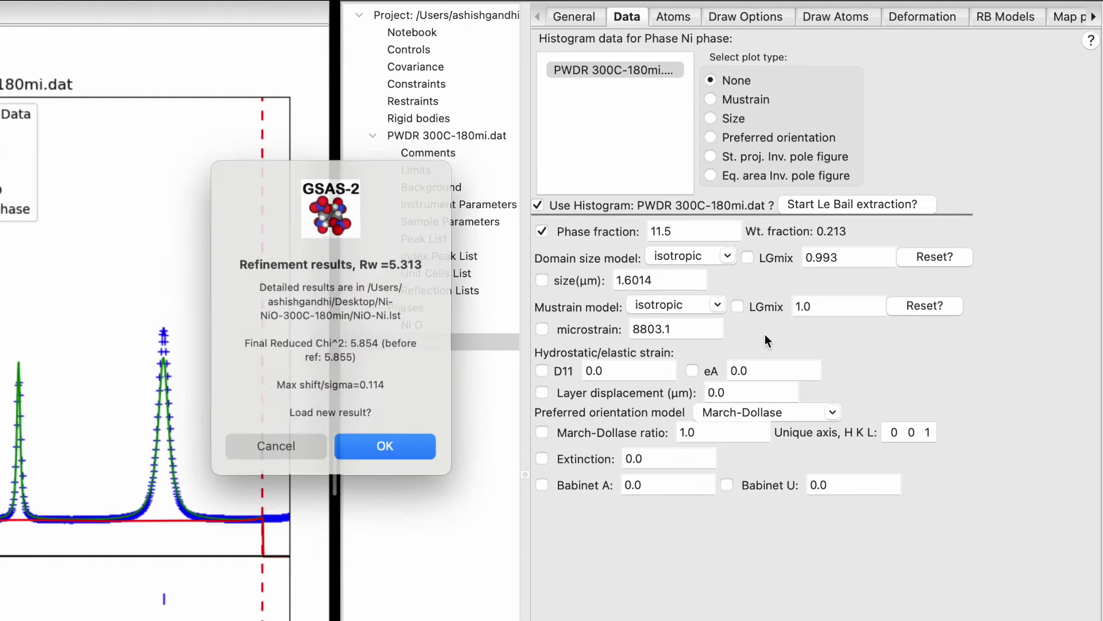
click(357, 441)
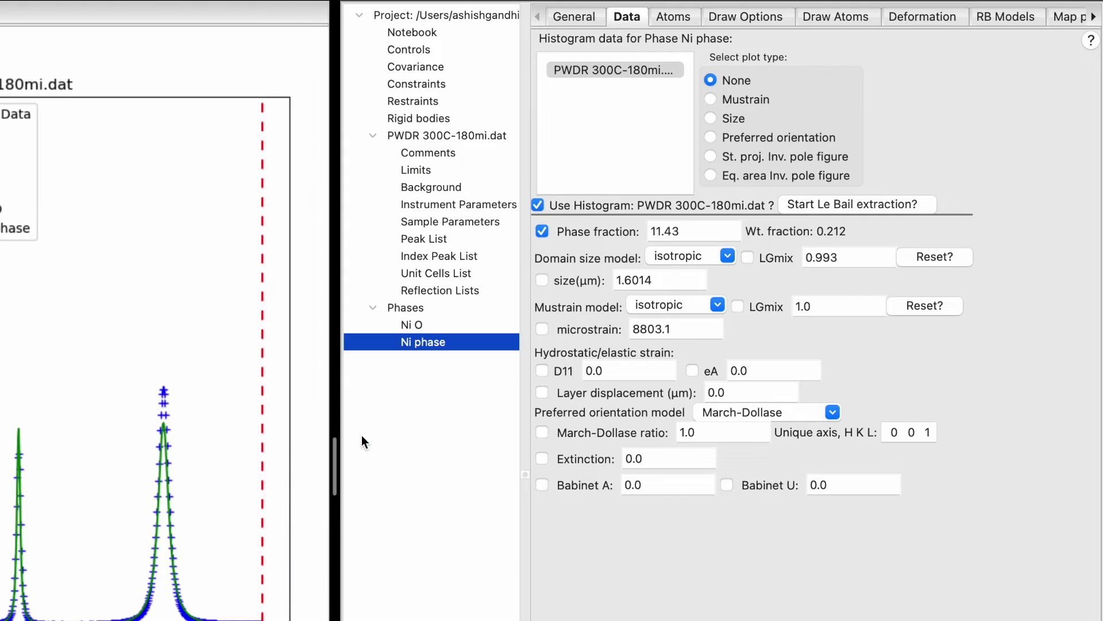
Run four refinement cycles including NiO microstrain, bringing Rw down to 4.766.
click(409, 327)
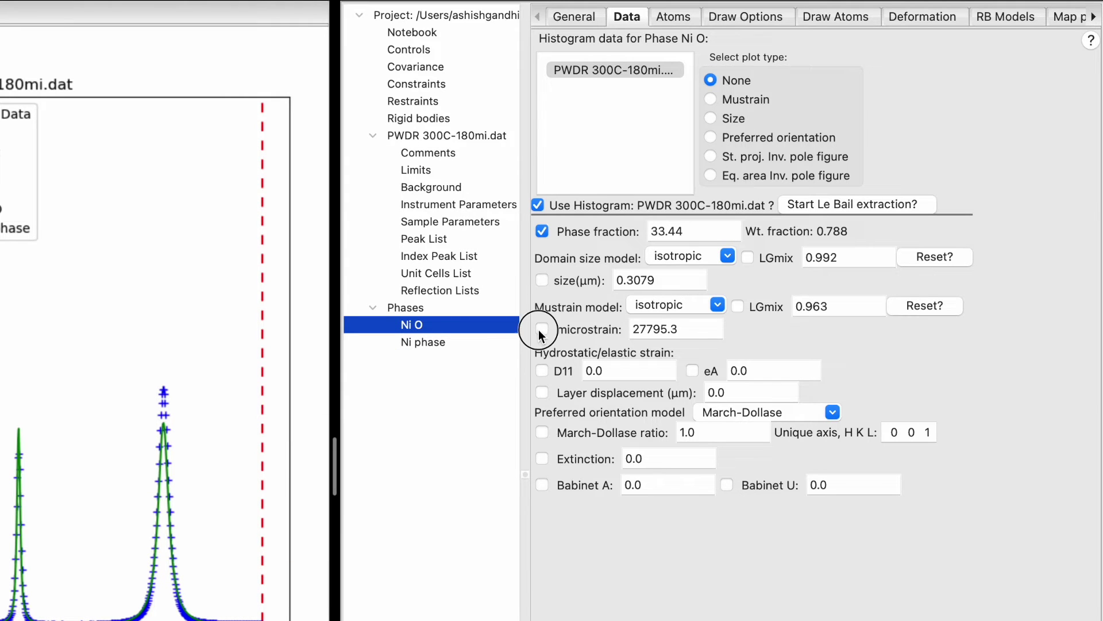
key(super+r)
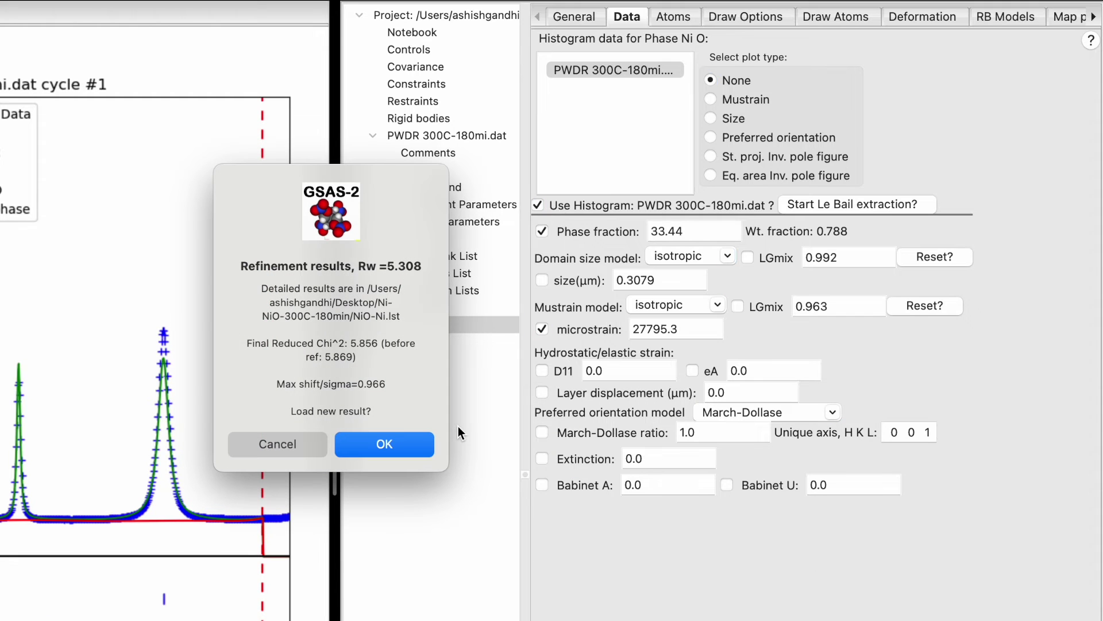
click(385, 445)
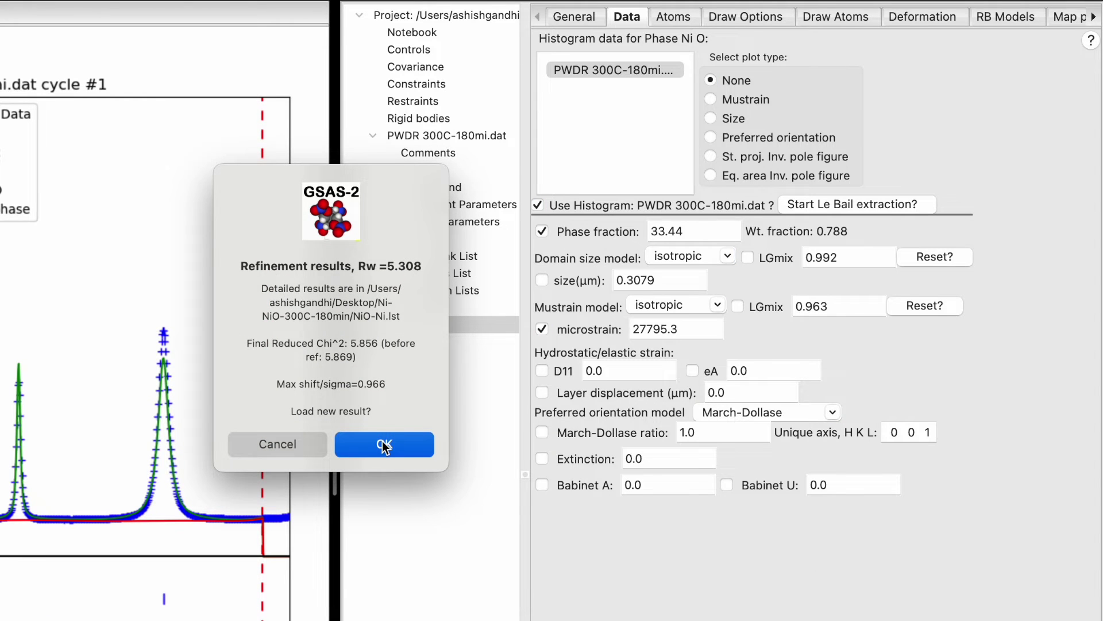
key(super+r)
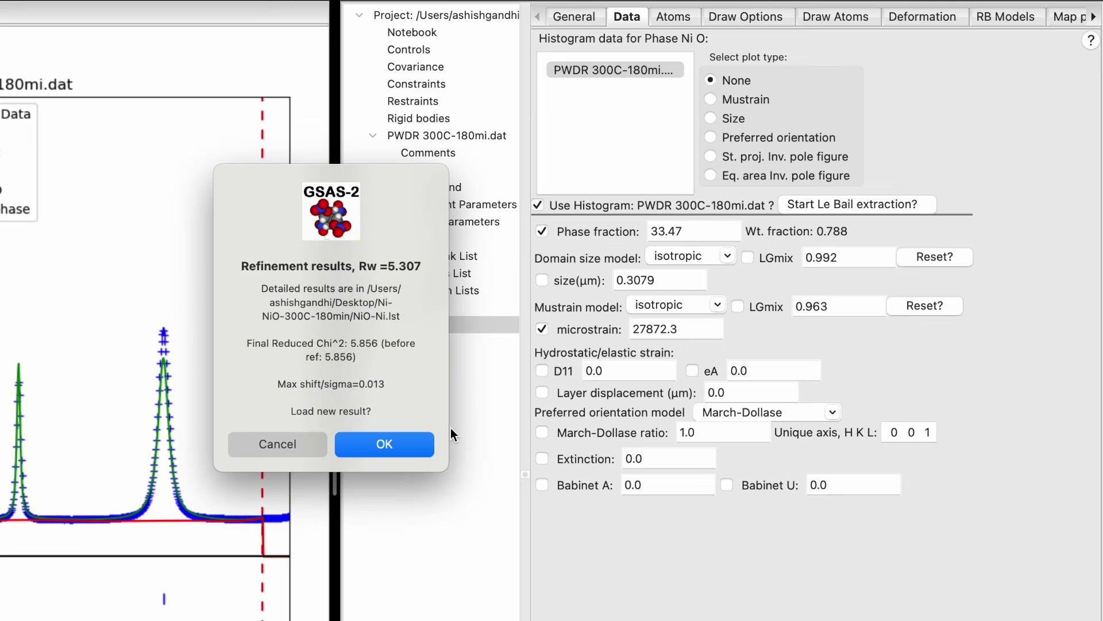
click(370, 447)
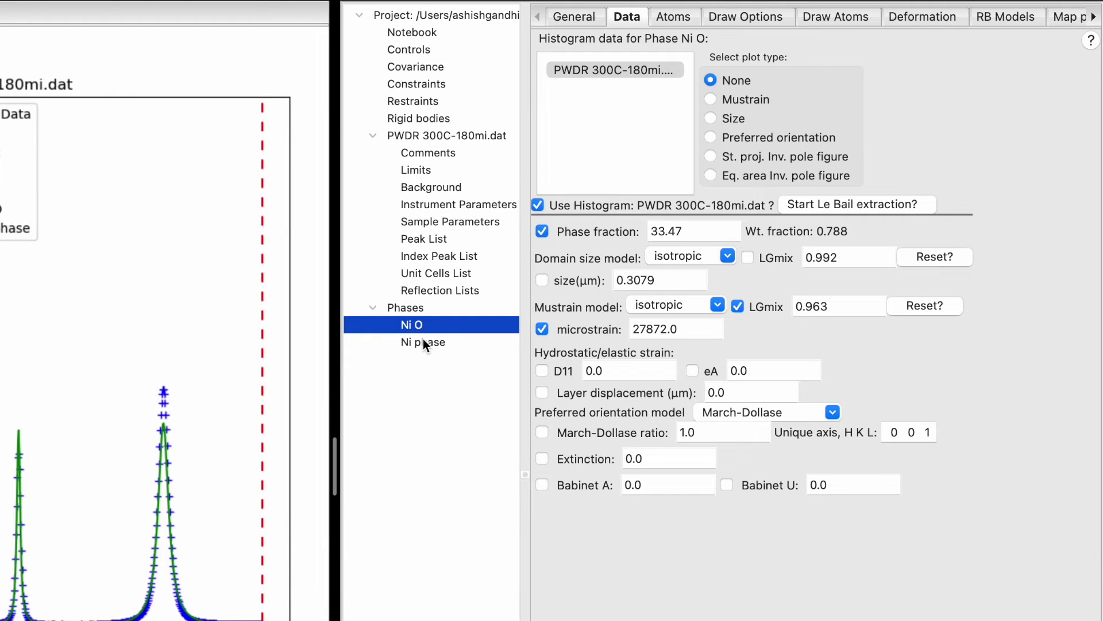
key(super+r)
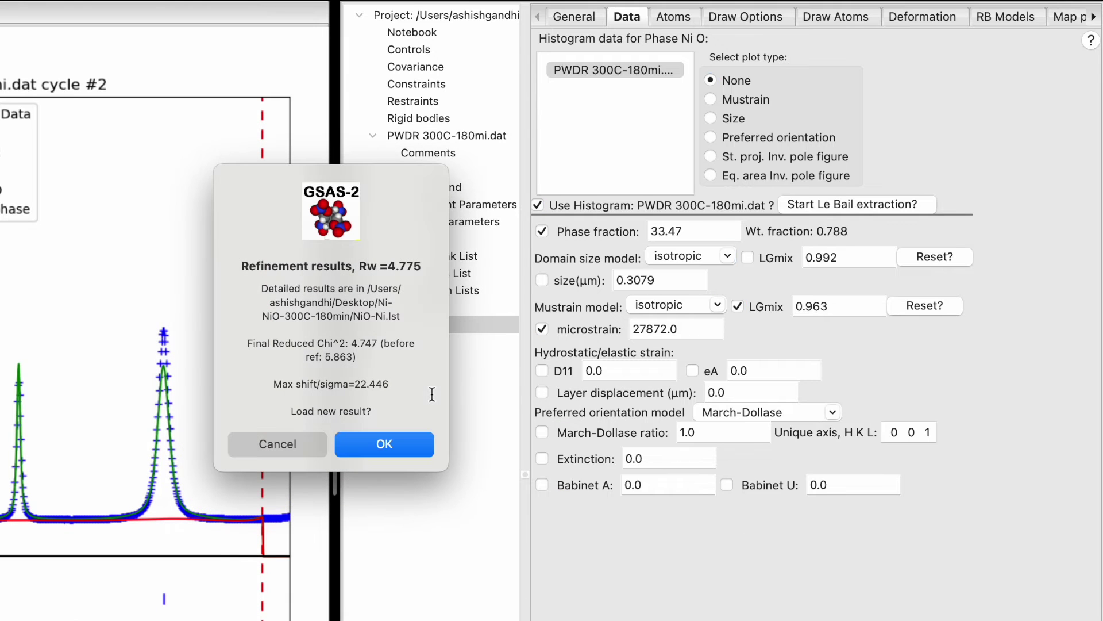
click(393, 442)
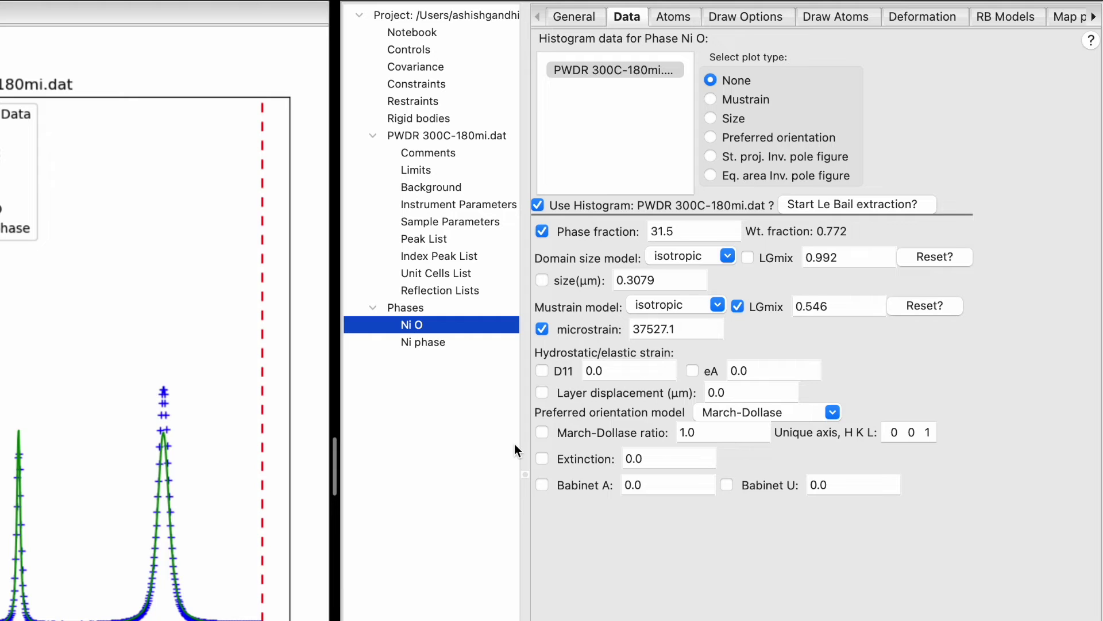
key(super+r)
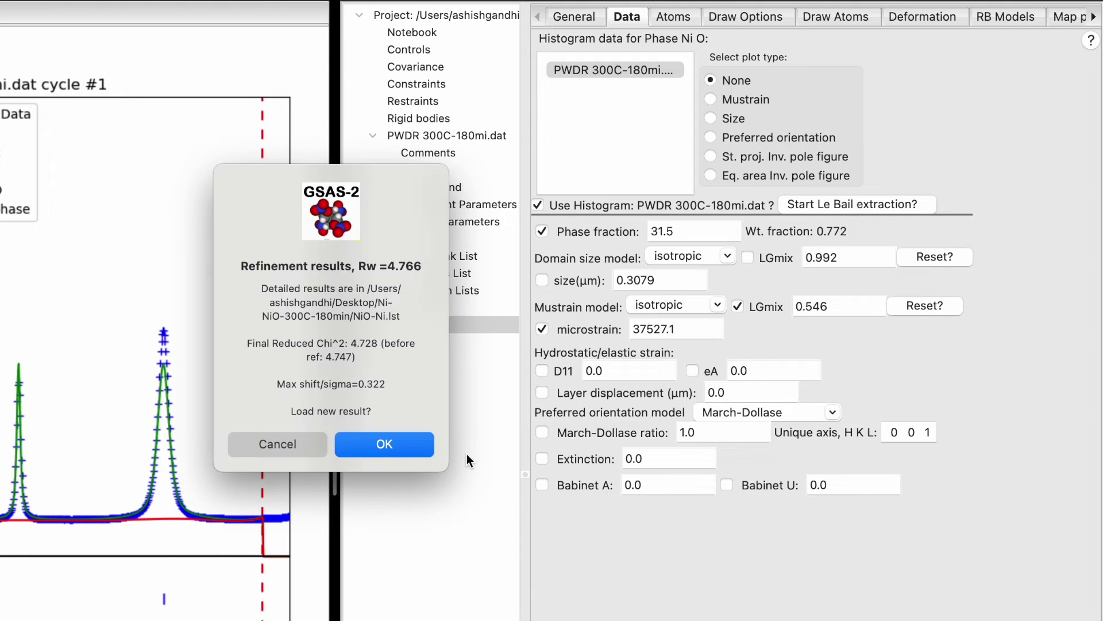
click(380, 443)
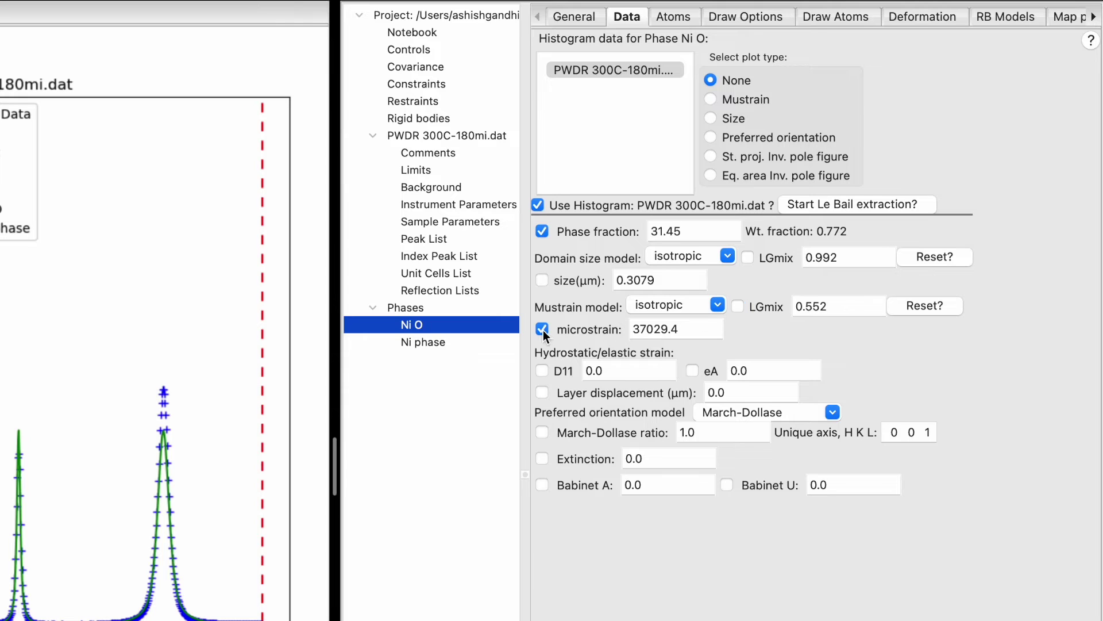
click(426, 343)
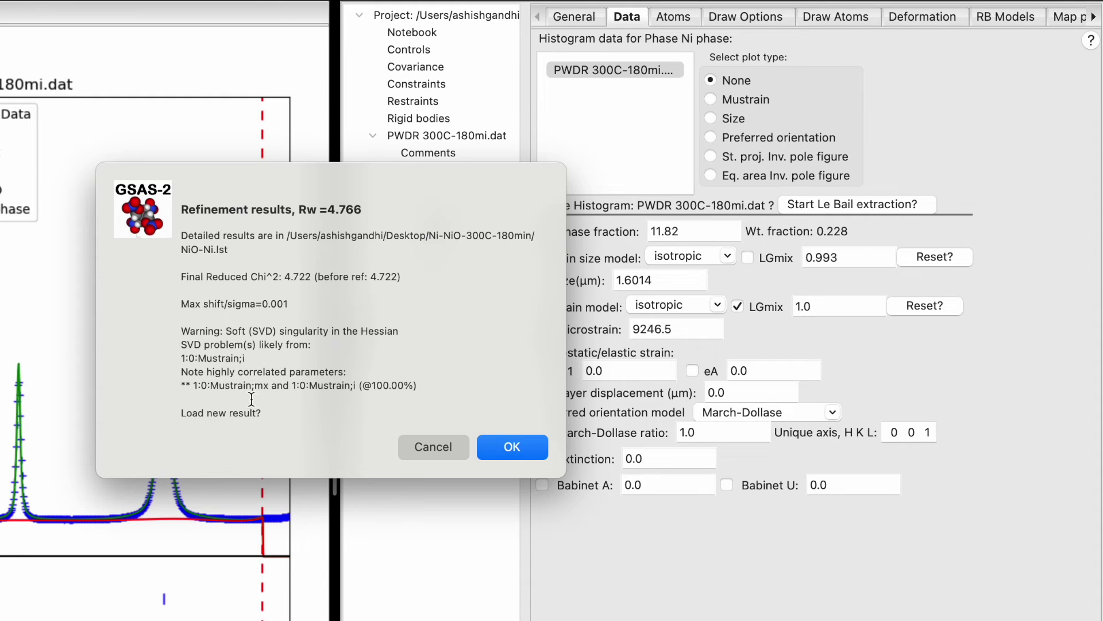
Discard the singular refinement result, then rerun and load a fresh Ni phase refinement.
click(426, 453)
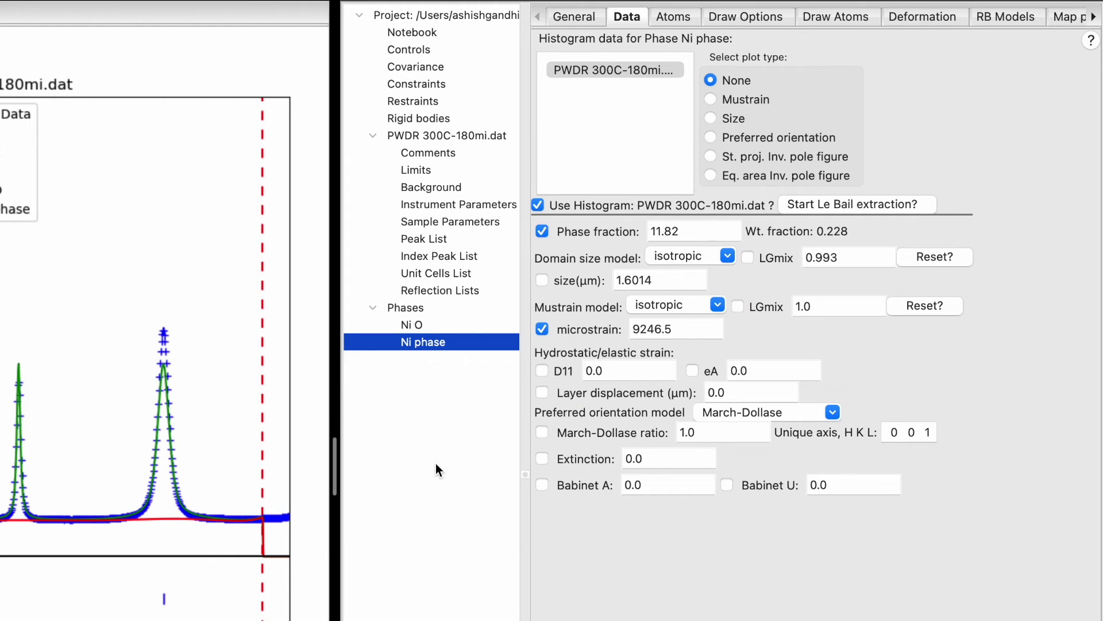
key(super+r)
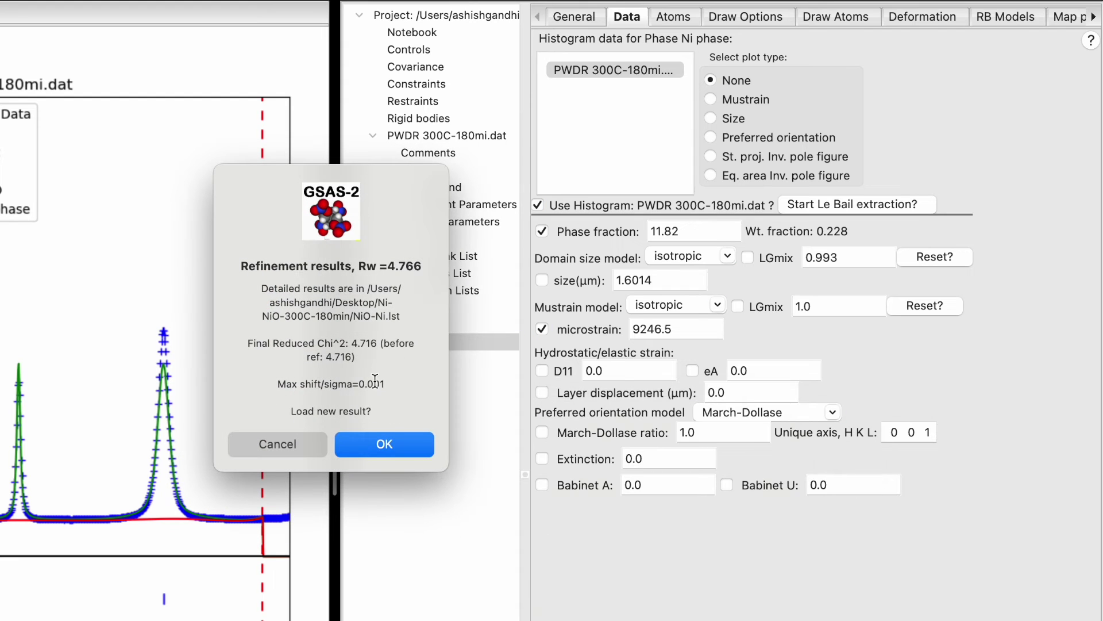
click(389, 448)
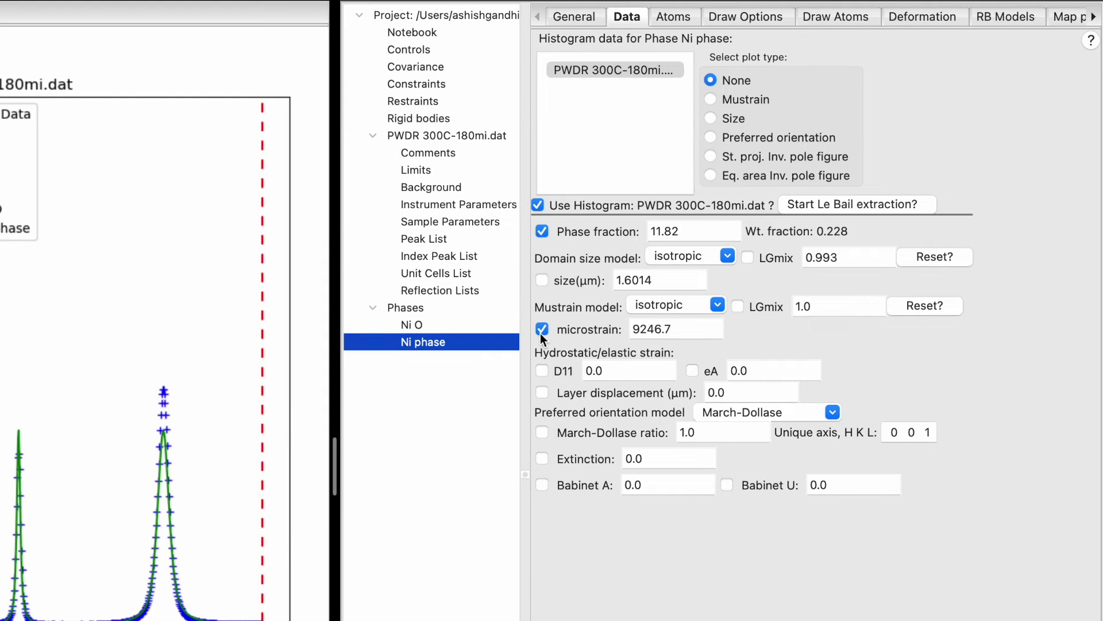
Refine Ni crystallite size to 2.1065 µm, then add microstrain and refine again.
click(542, 281)
key(super+r)
click(384, 448)
click(543, 329)
key(super+r)
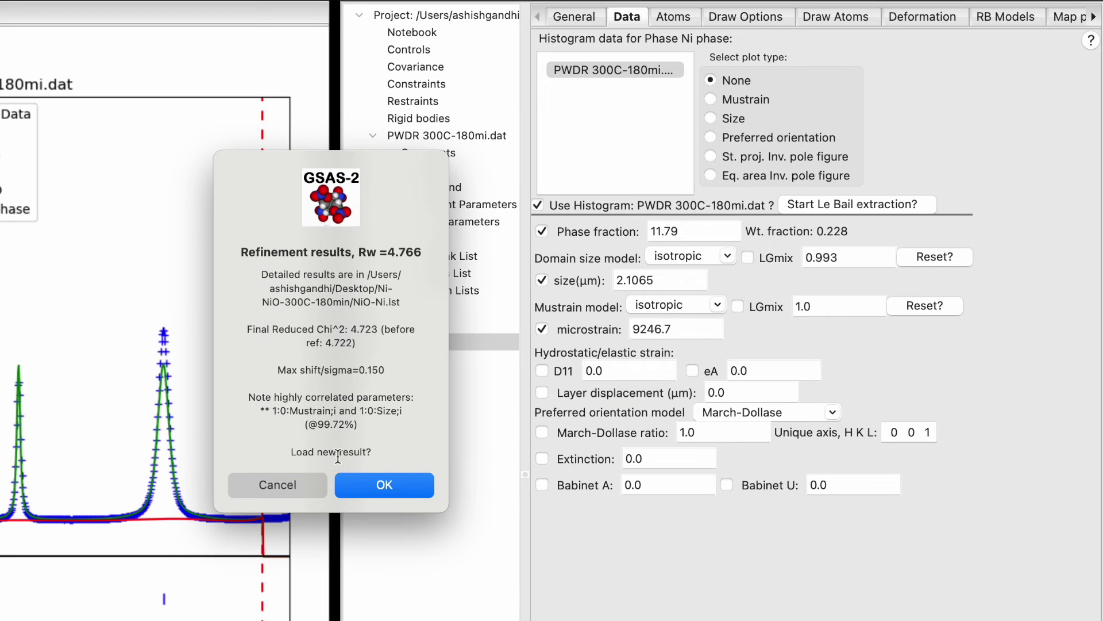
Refine the NiO size, loading phase fraction 31.99 and size 0.1734 µm.
click(279, 486)
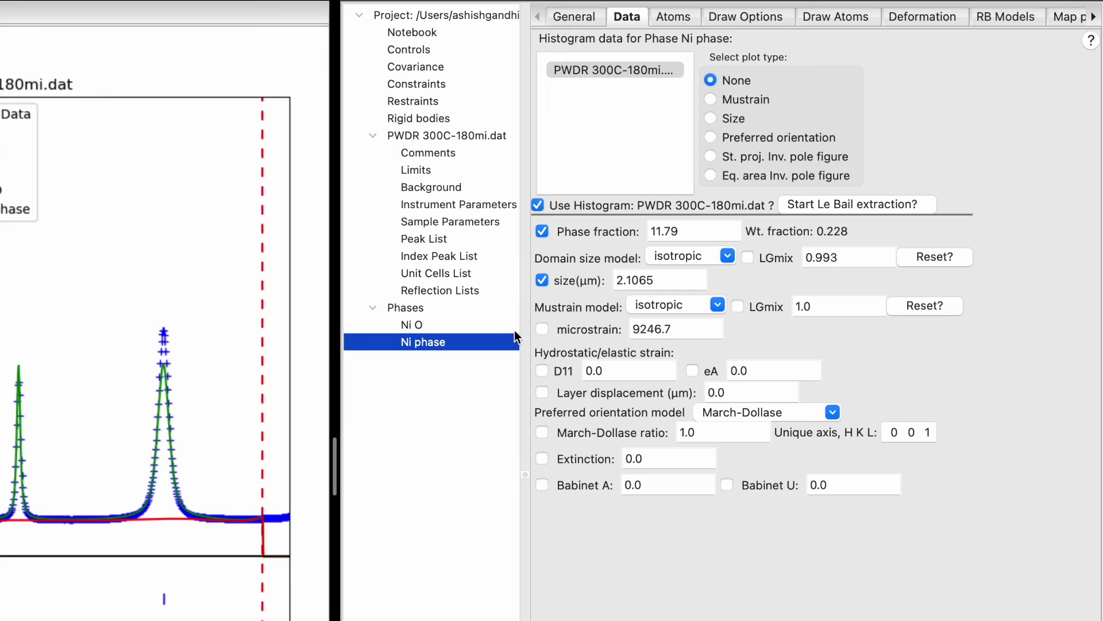
click(412, 325)
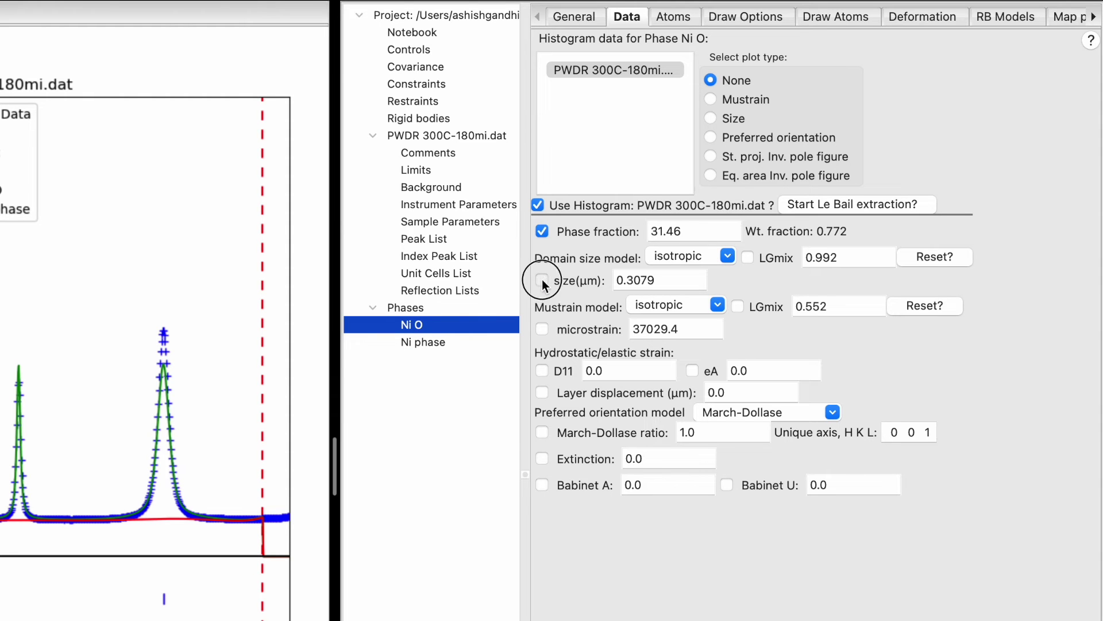
key(super+r)
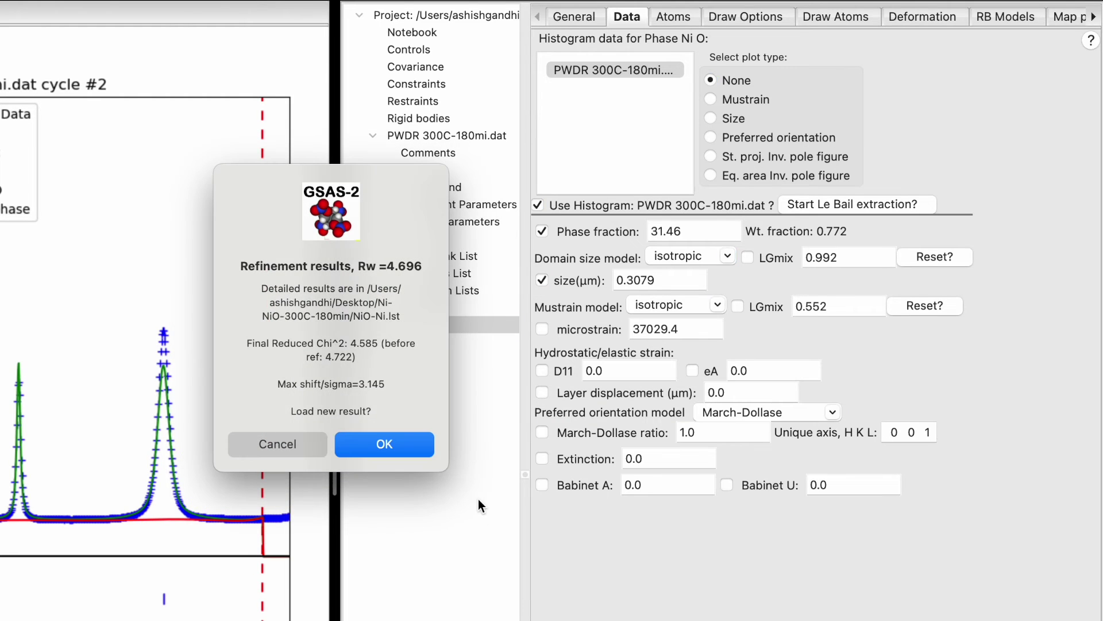
click(380, 444)
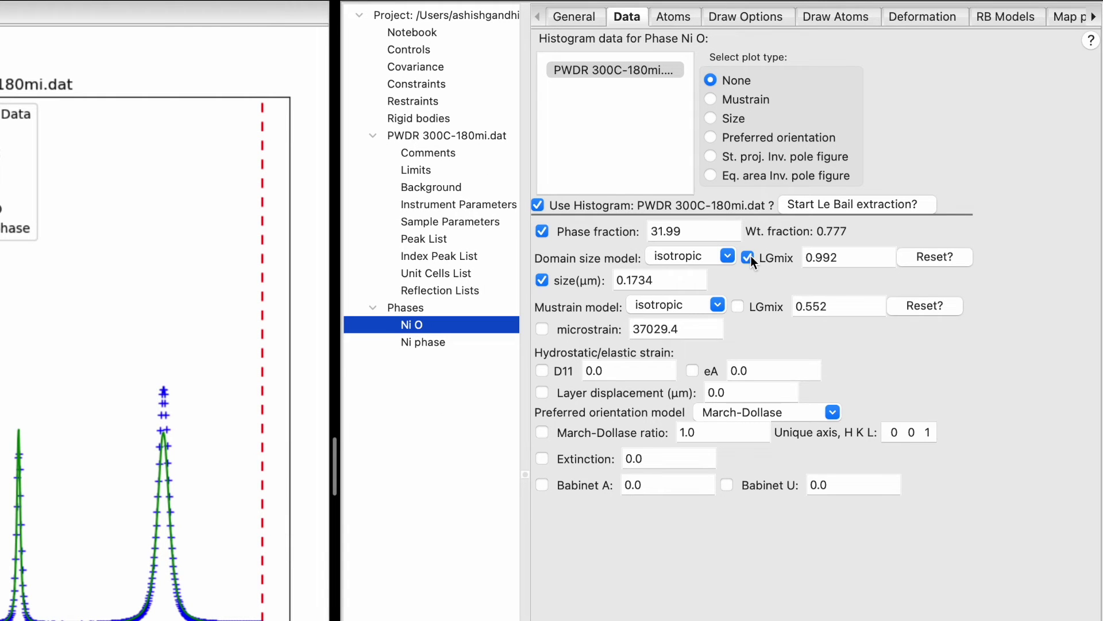
Try NiO LGmix and microstrain refinements, discard both, and show the NiO atoms table.
key(super+r)
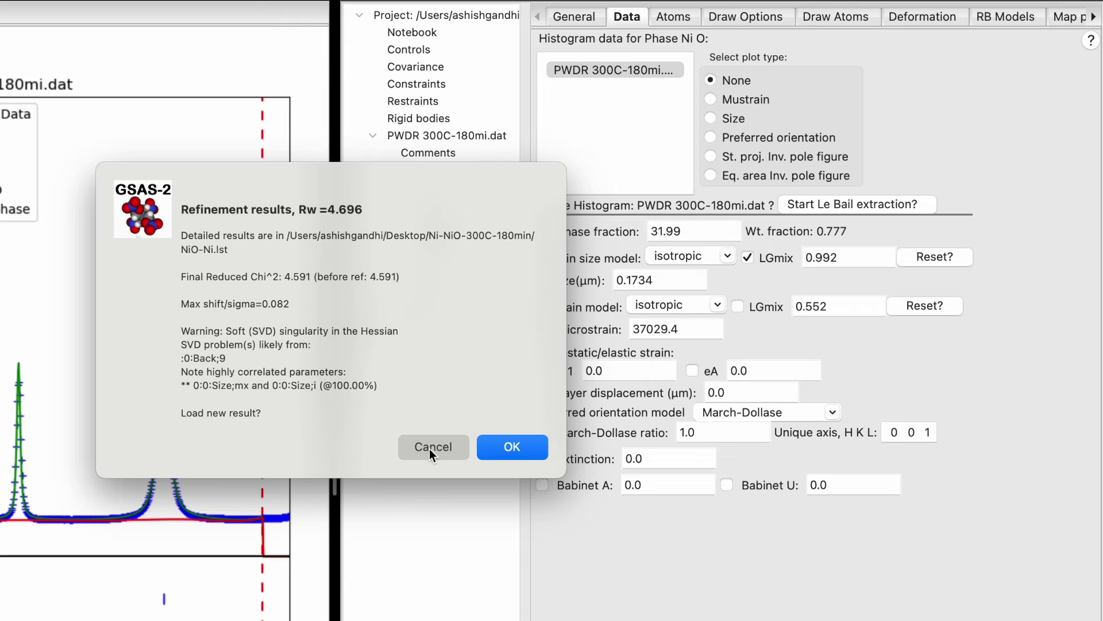
click(429, 448)
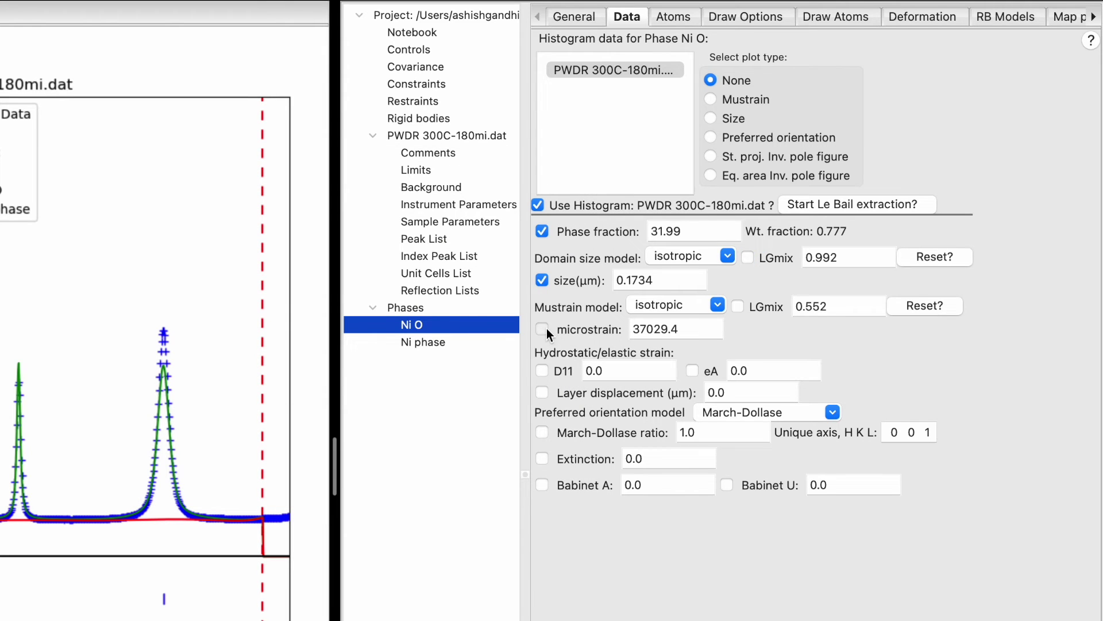
key(super+r)
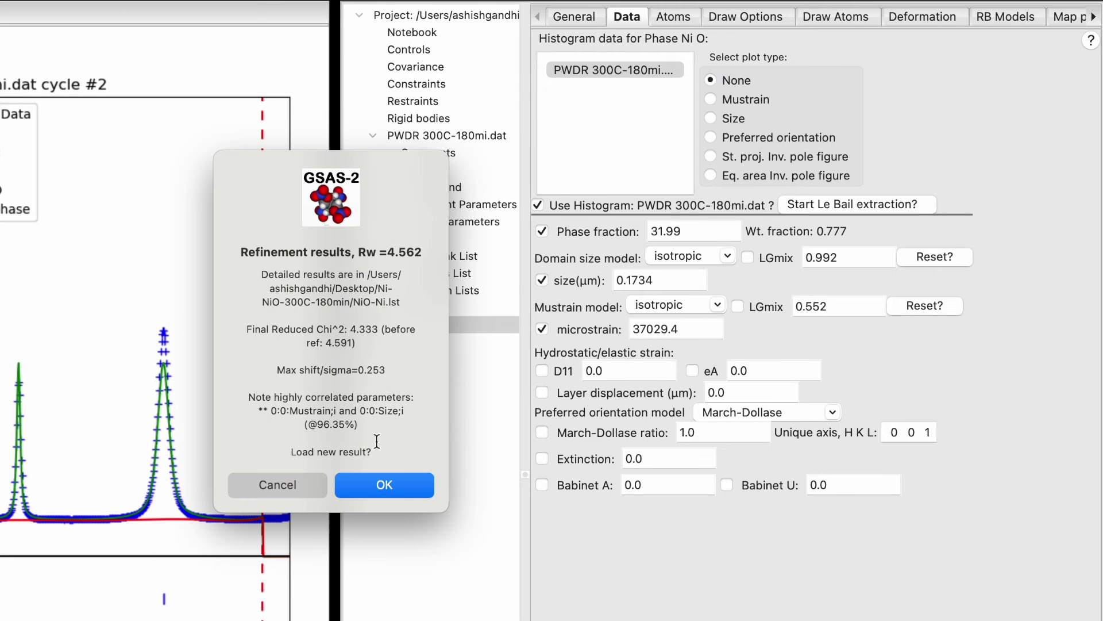
click(297, 484)
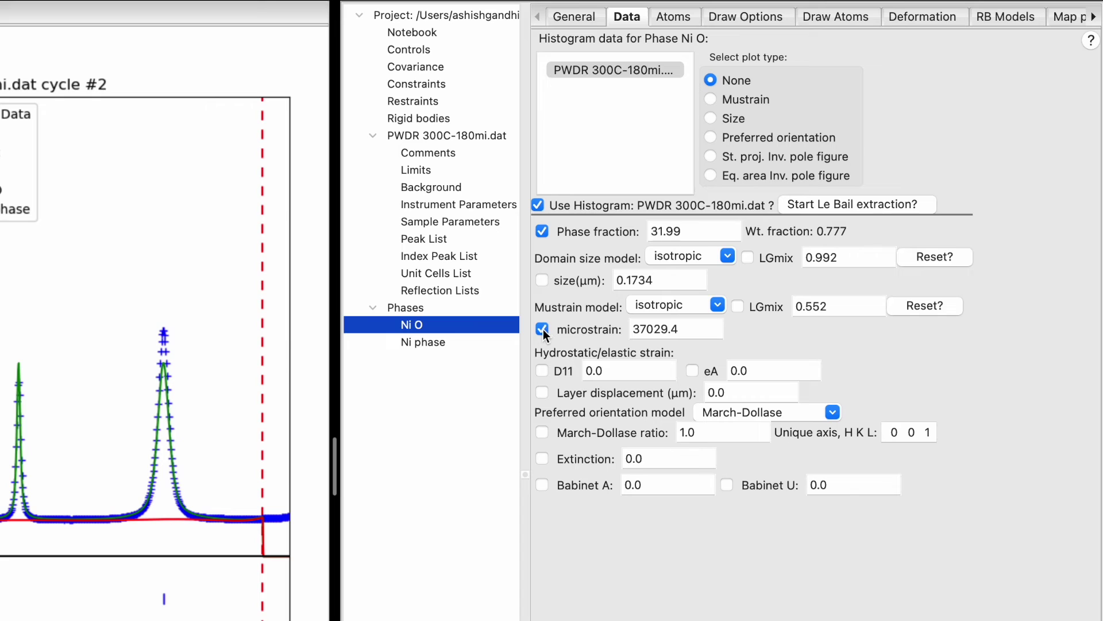
click(426, 343)
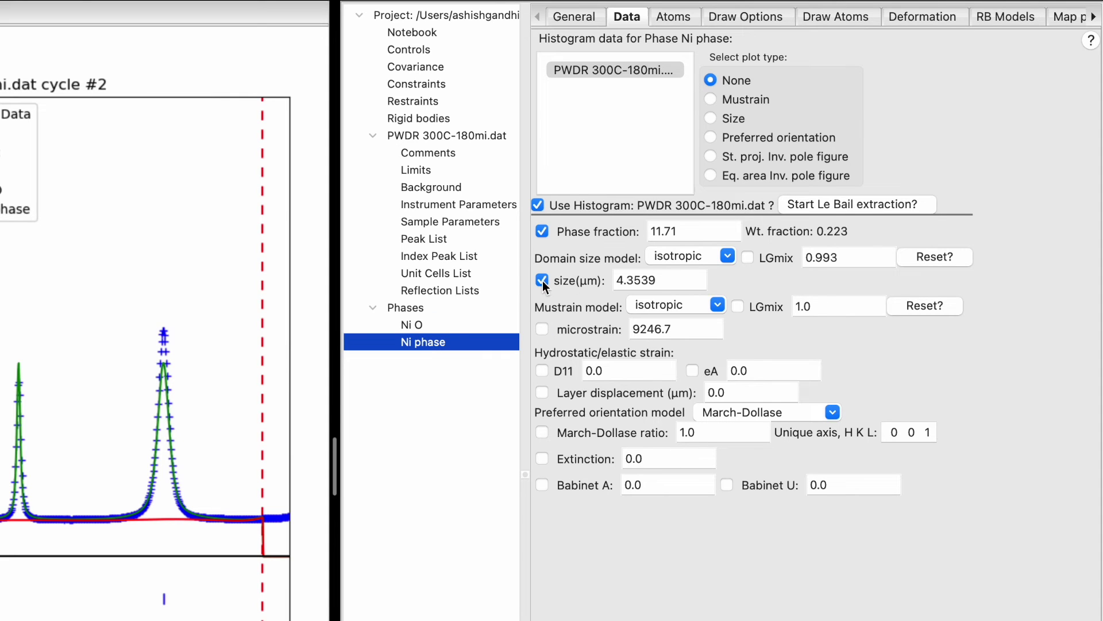
click(408, 326)
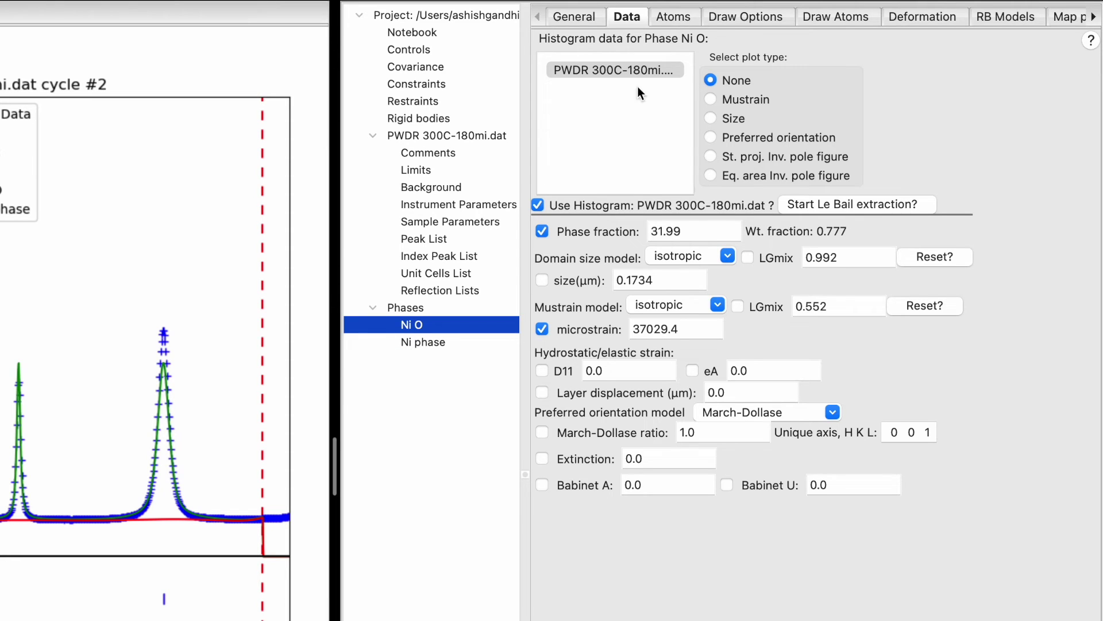
click(677, 18)
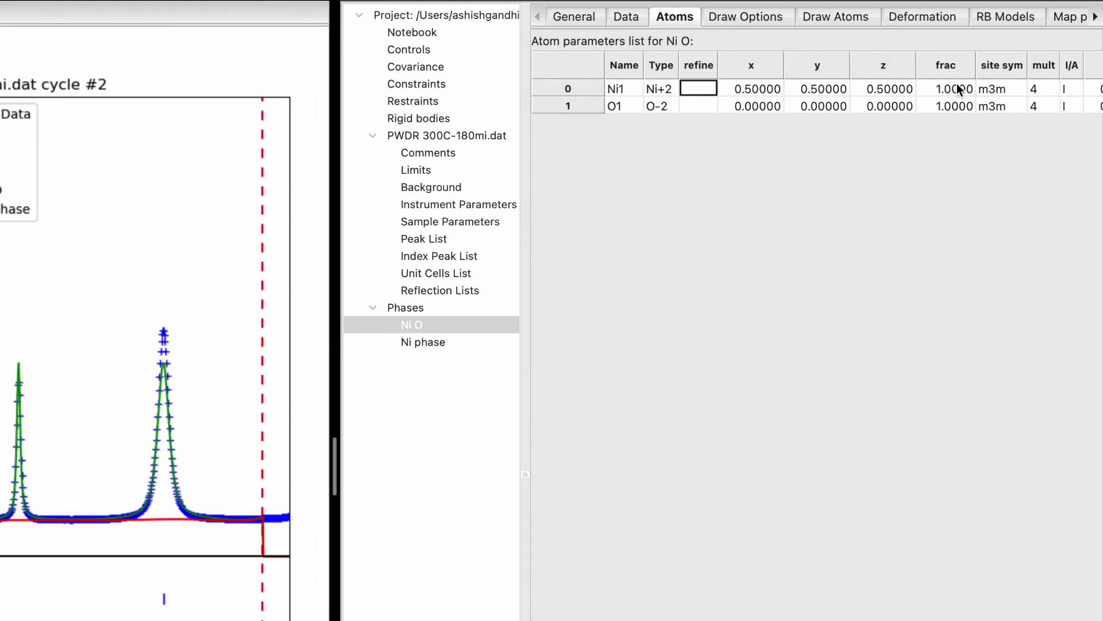
Refine Ni1's site occupancy and load the result, giving frac 0.9439.
click(710, 87)
click(709, 86)
click(694, 182)
key(super+r)
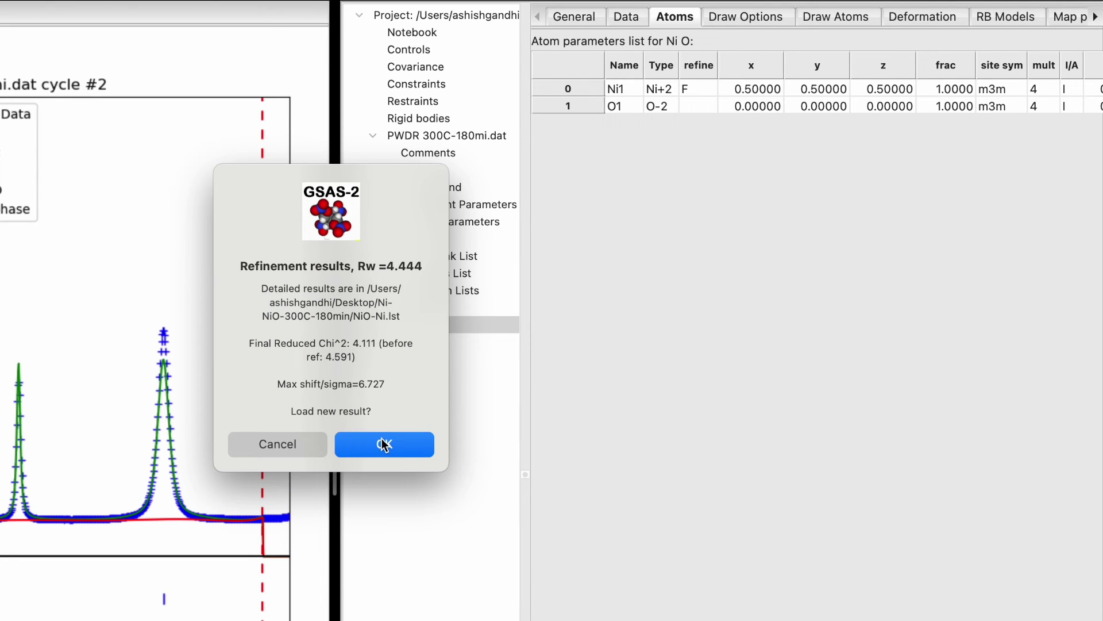
click(384, 447)
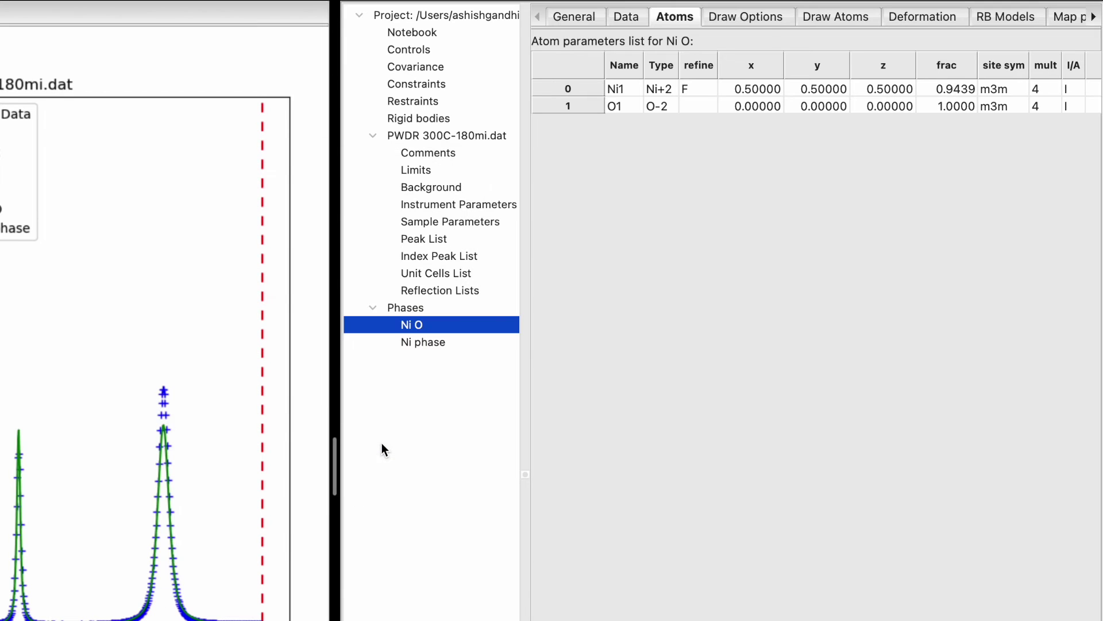
Refine O1's occupancy instead of Ni1's and load the fit: O1 0.9999, Rw 4.444.
click(690, 106)
click(699, 103)
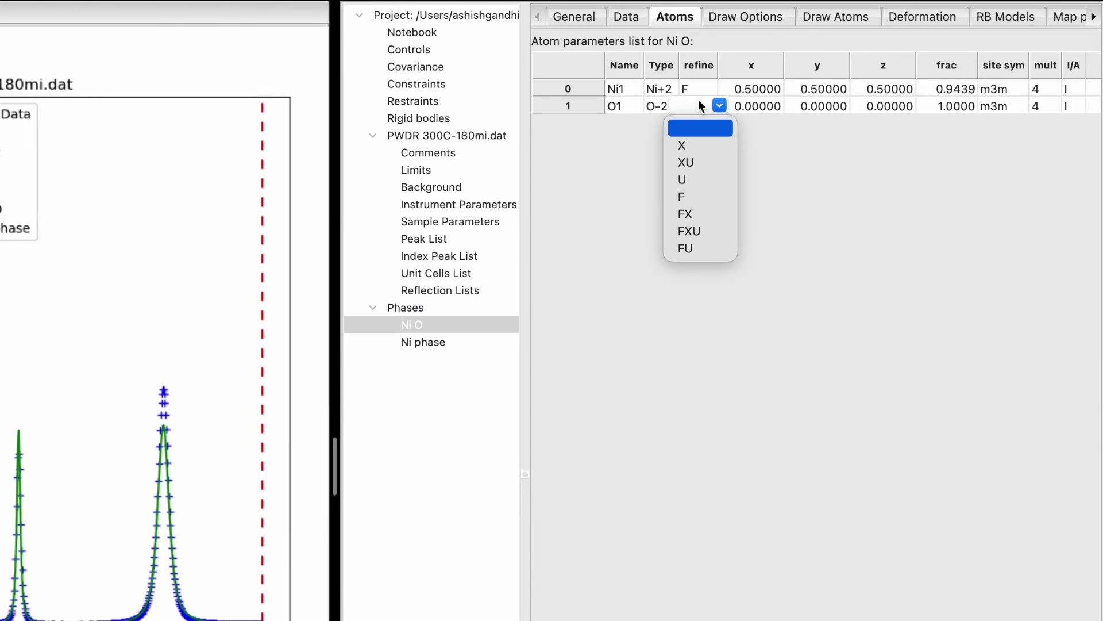
click(690, 197)
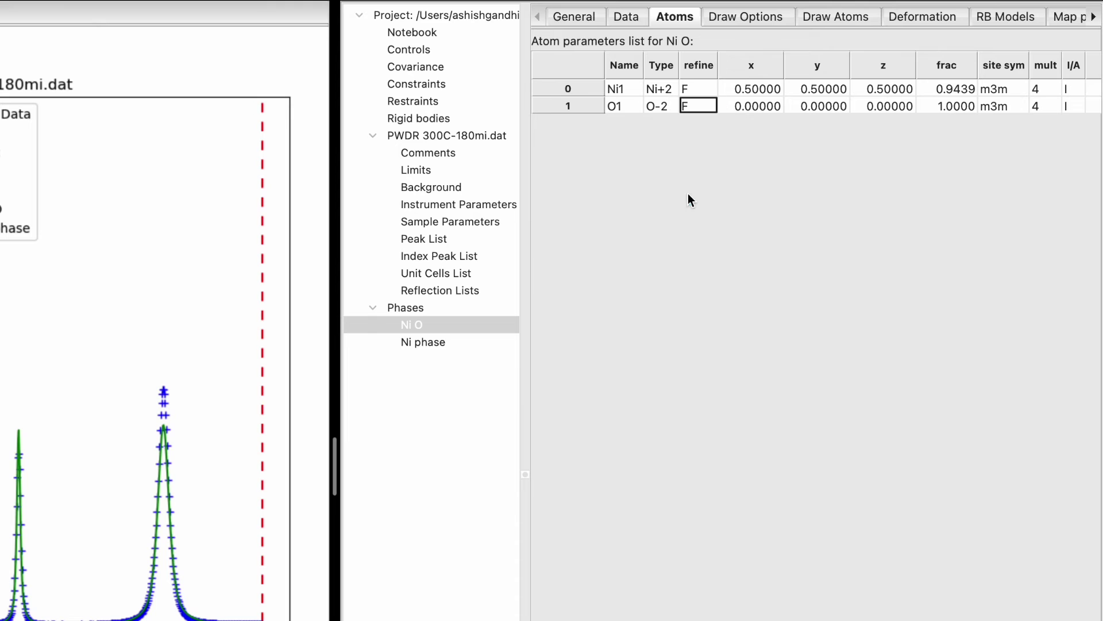
click(711, 91)
click(689, 111)
key(super+r)
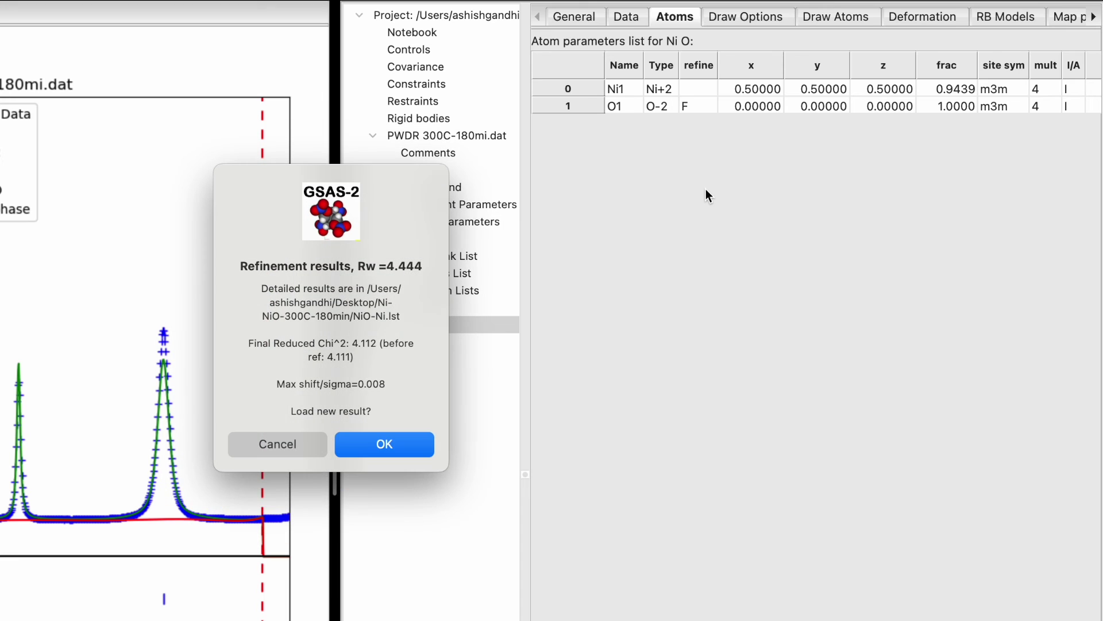
click(380, 446)
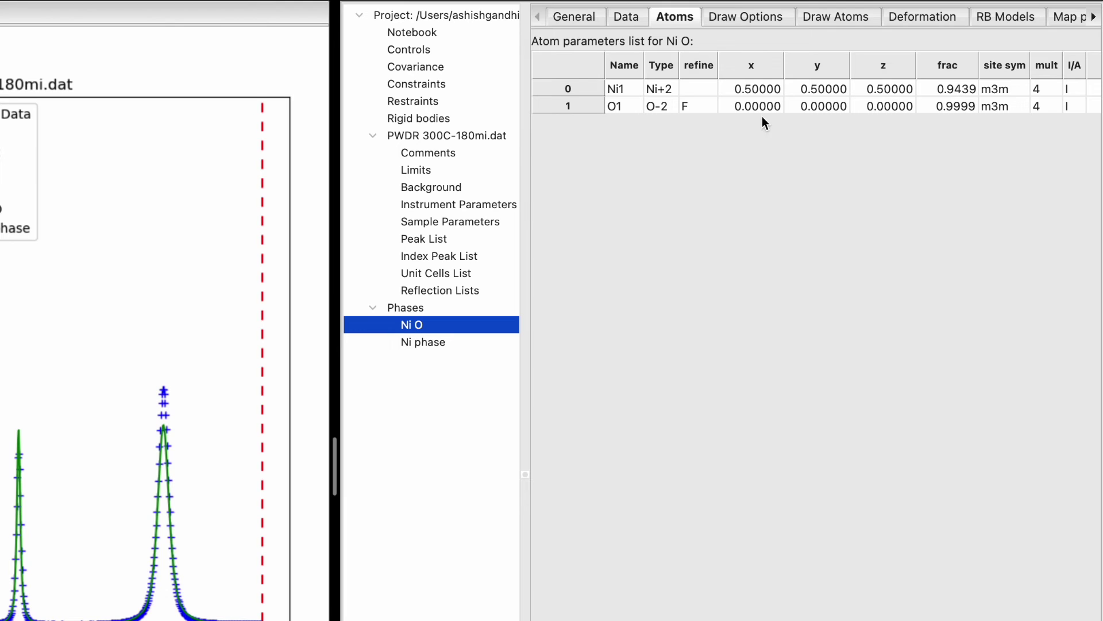
Refine Uiso for Ni1 and O1 instead of O1 occupancy, and load the fit.
click(704, 109)
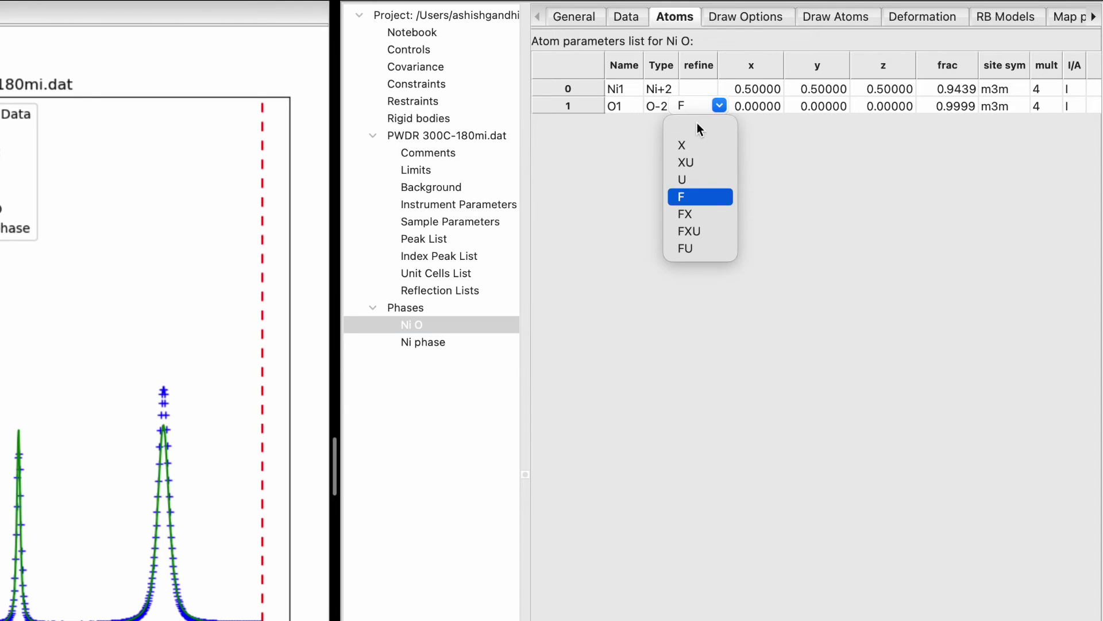
click(696, 123)
click(710, 92)
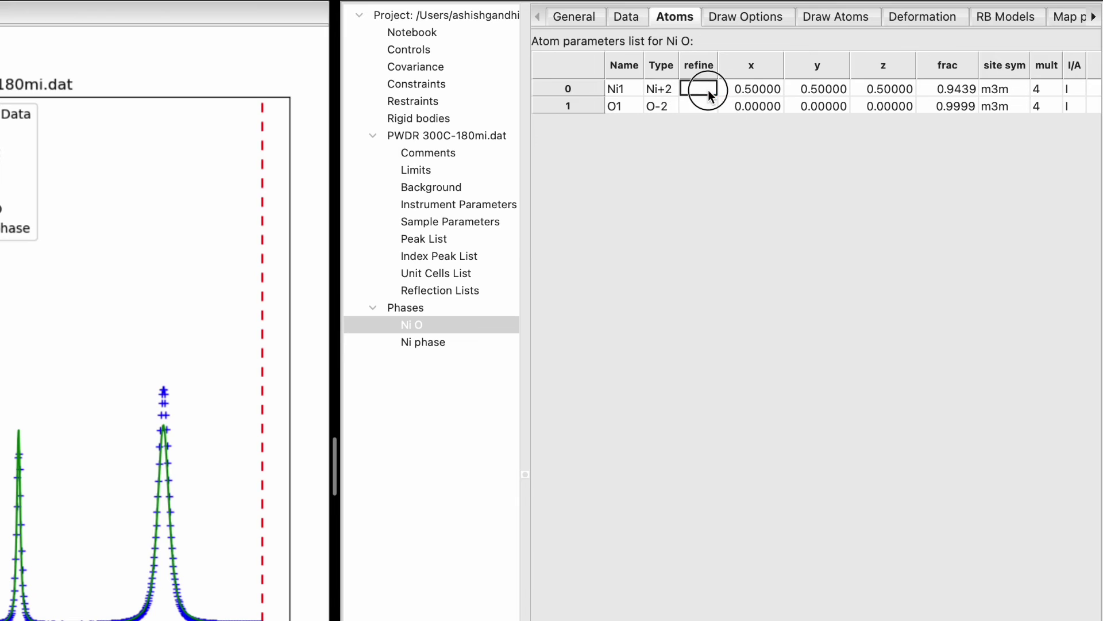
click(708, 91)
click(700, 168)
click(709, 105)
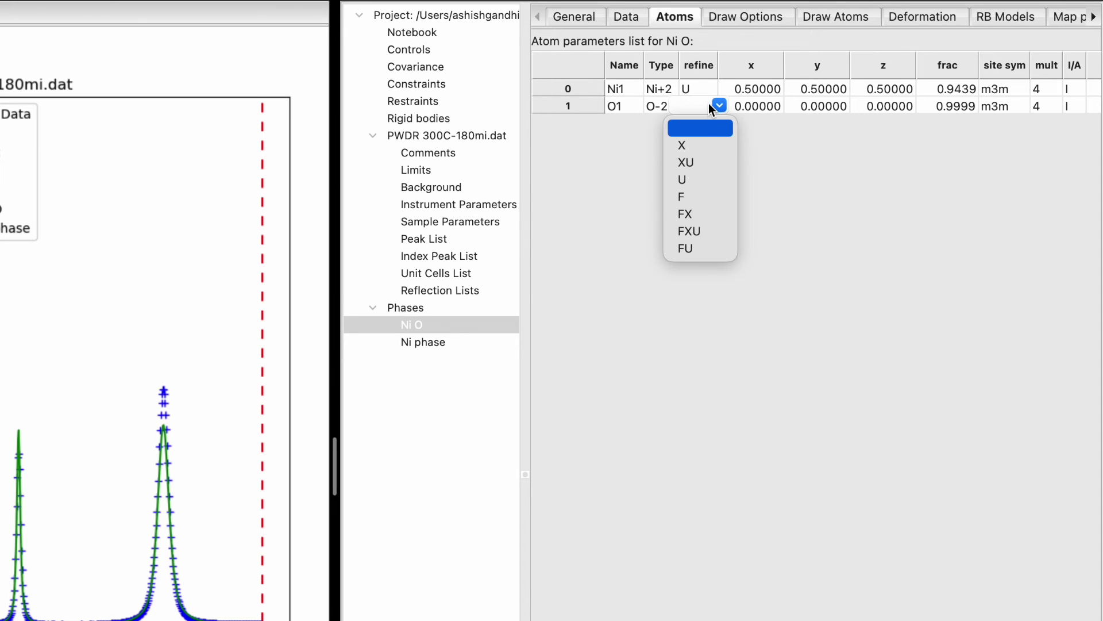
click(698, 176)
key(super+r)
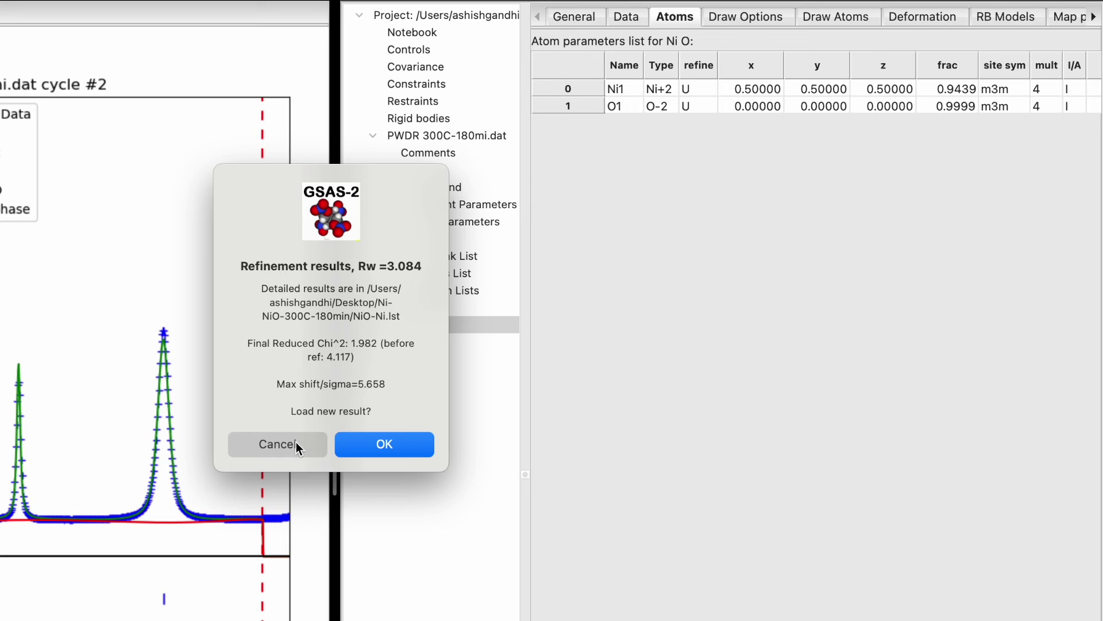
click(381, 443)
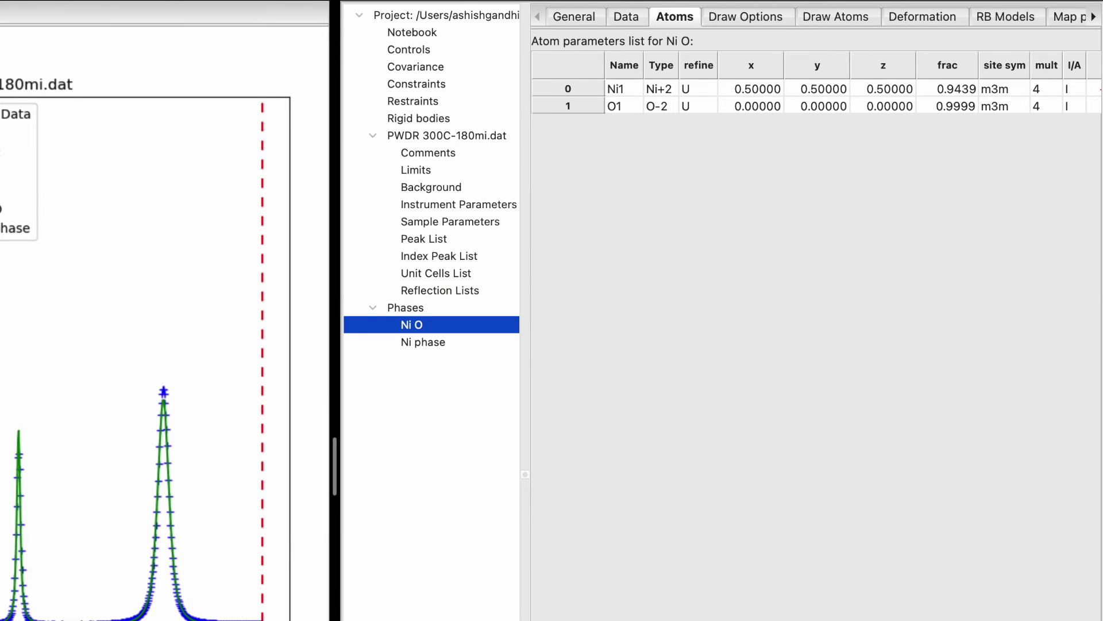
Replace Ni1's negative Uiso value with 0.0001.
scroll(816, 86, right, 5)
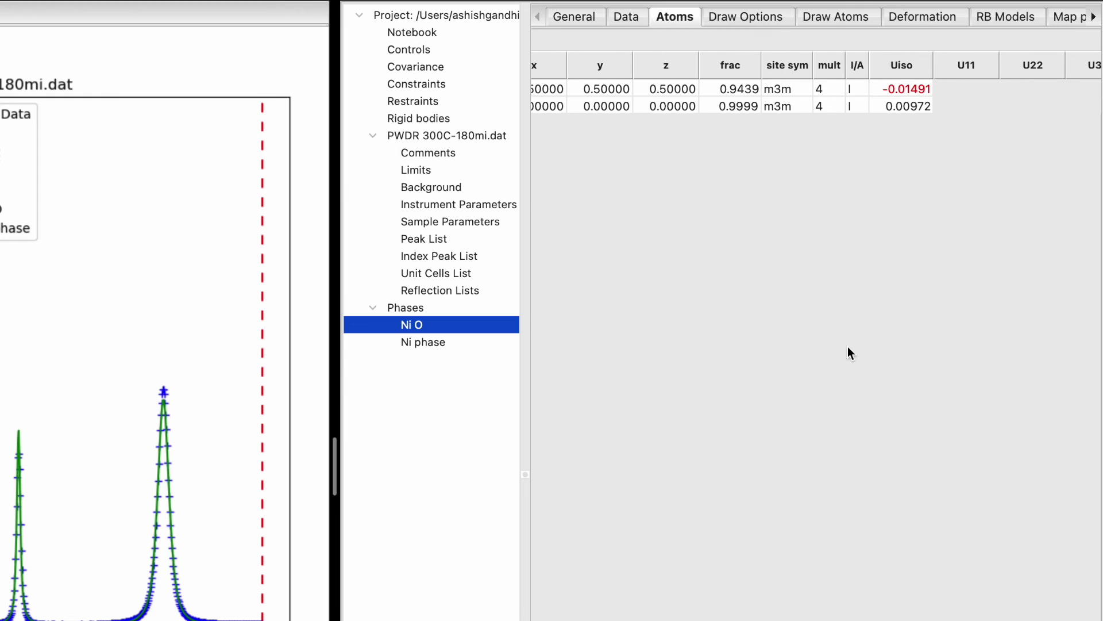
double_click(902, 92)
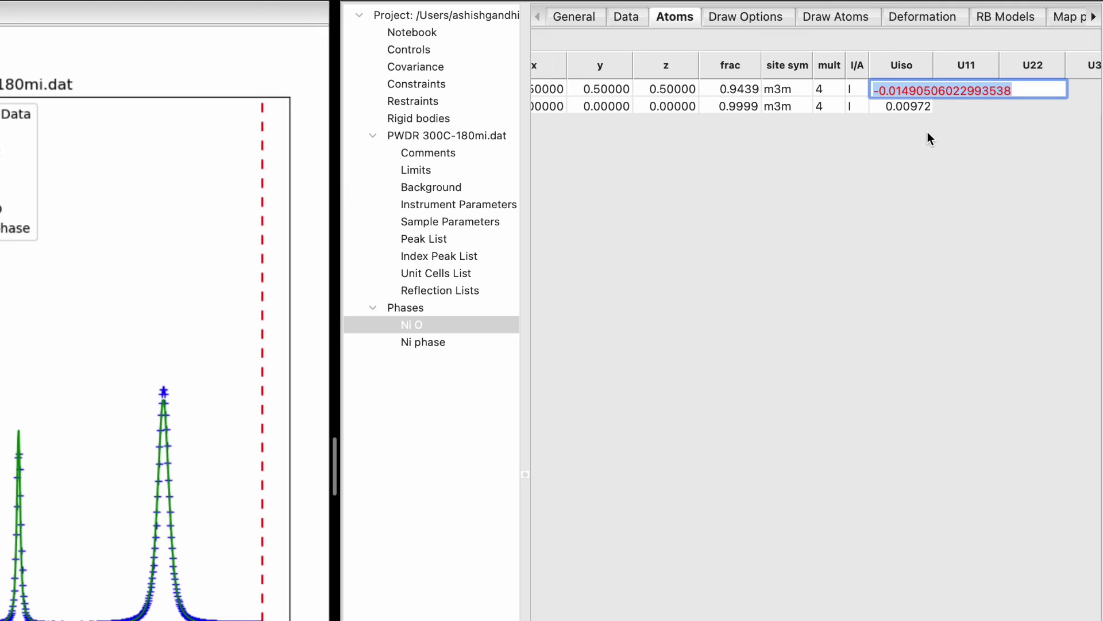
key(Right)
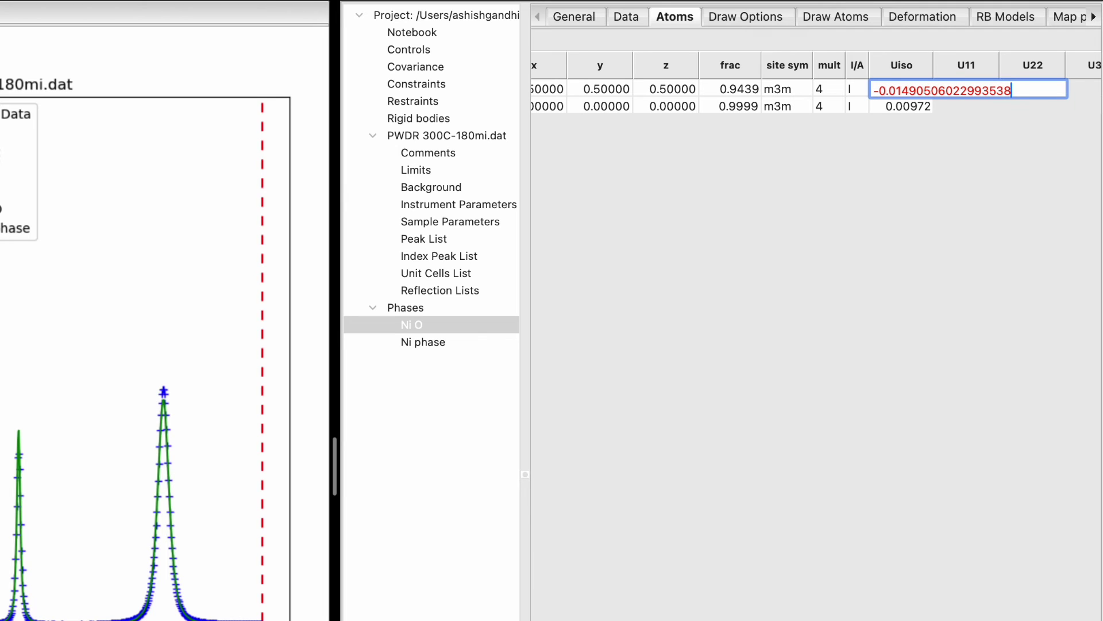
key(BackSpace)
key(BackSpace)
key(BackSpace)
key(BackSpace)
key(BackSpace)
key(BackSpace)
key(BackSpace)
key(BackSpace)
key(BackSpace)
key(BackSpace)
key(BackSpace)
key(BackSpace)
key(BackSpace)
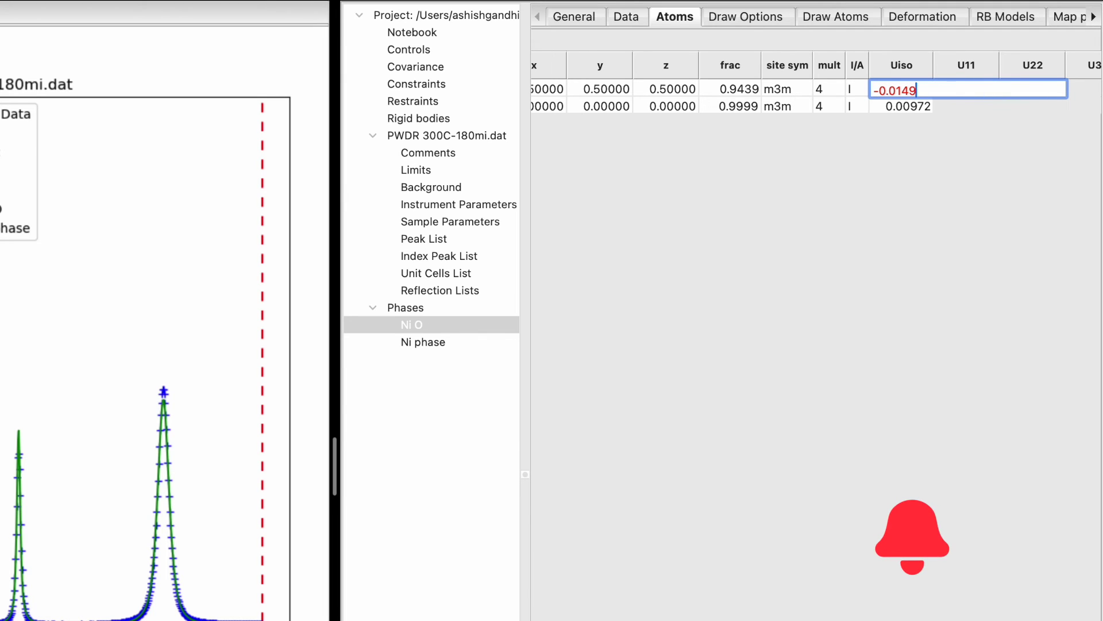
key(BackSpace)
key(BackSpace)
key(BackSpace)
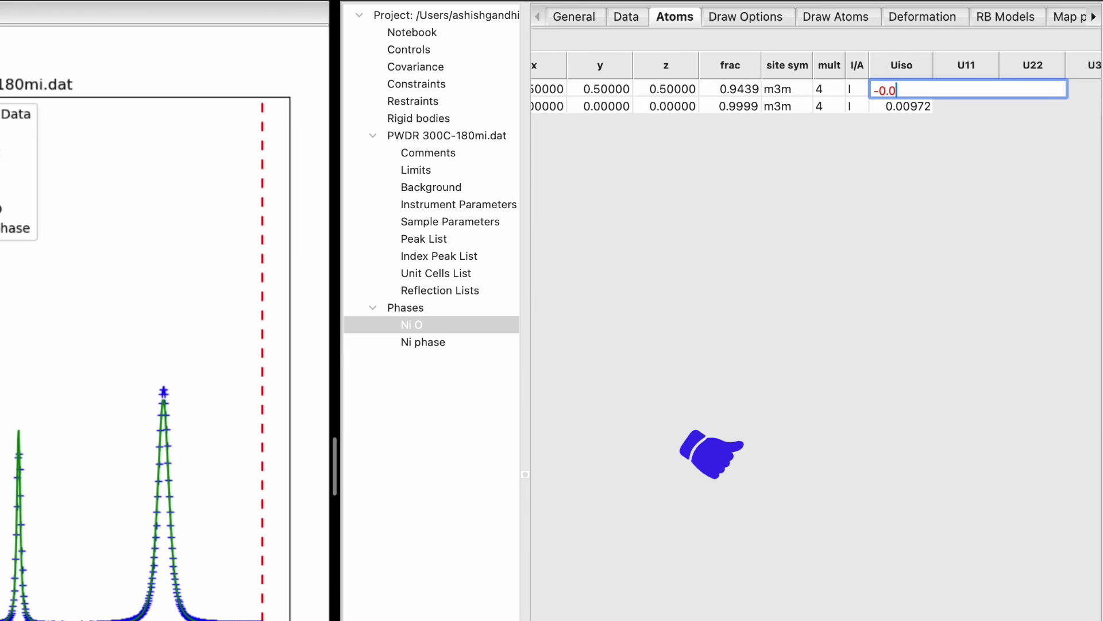
text(001)
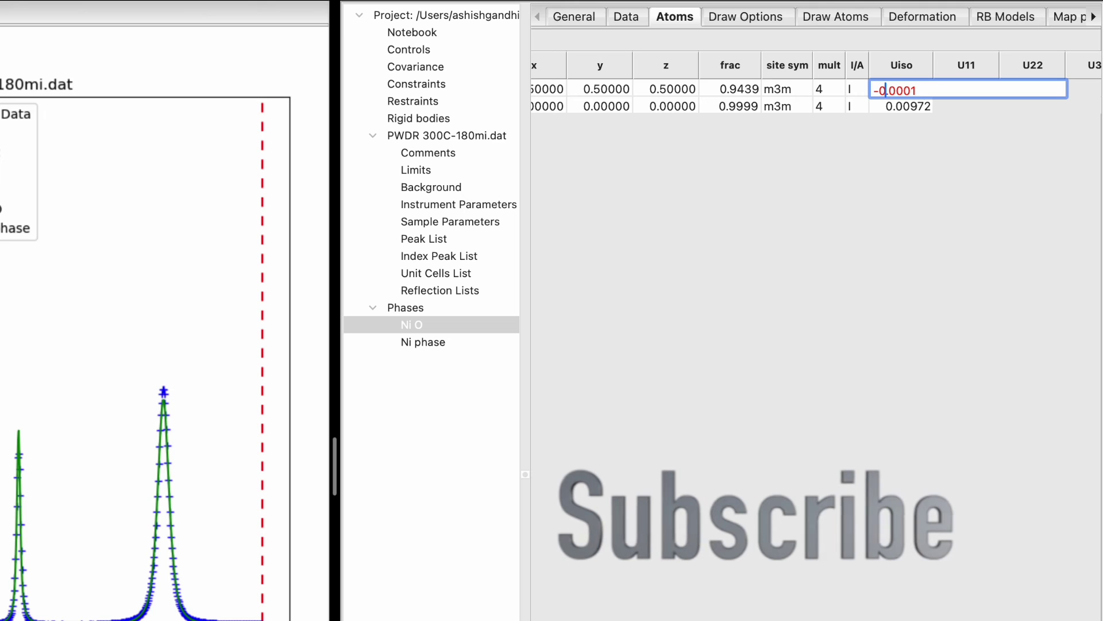
key(Left)
key(Left)
key(Left)
key(Left)
key(BackSpace)
key(Return)
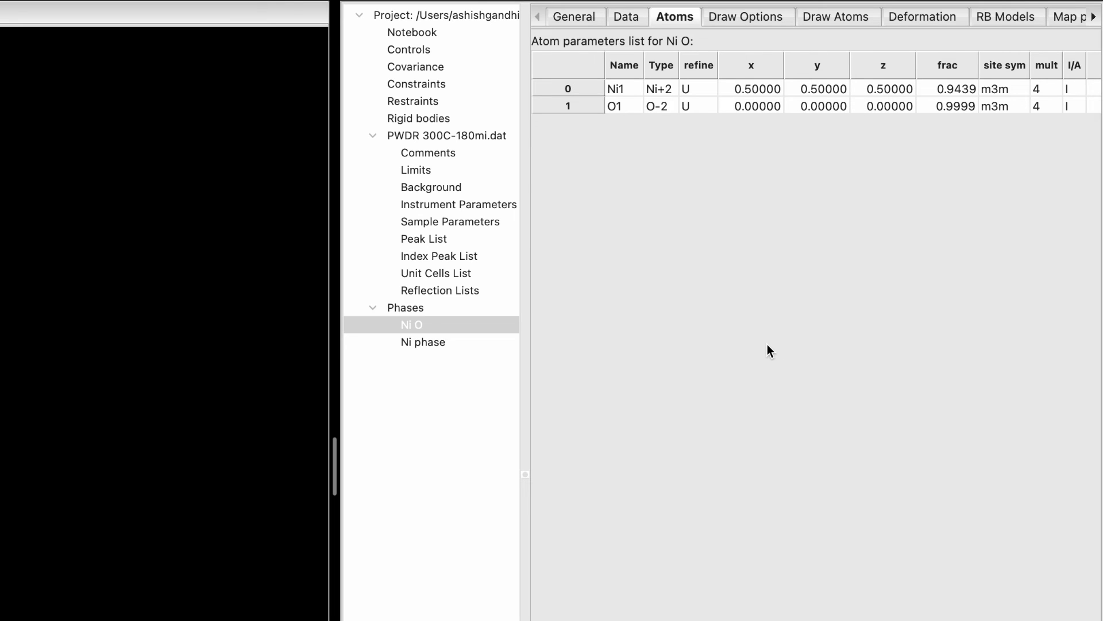
Stop refining Ni1's Uiso, load the Rw 3.623 refinement, then clear O1's refine flags.
click(708, 94)
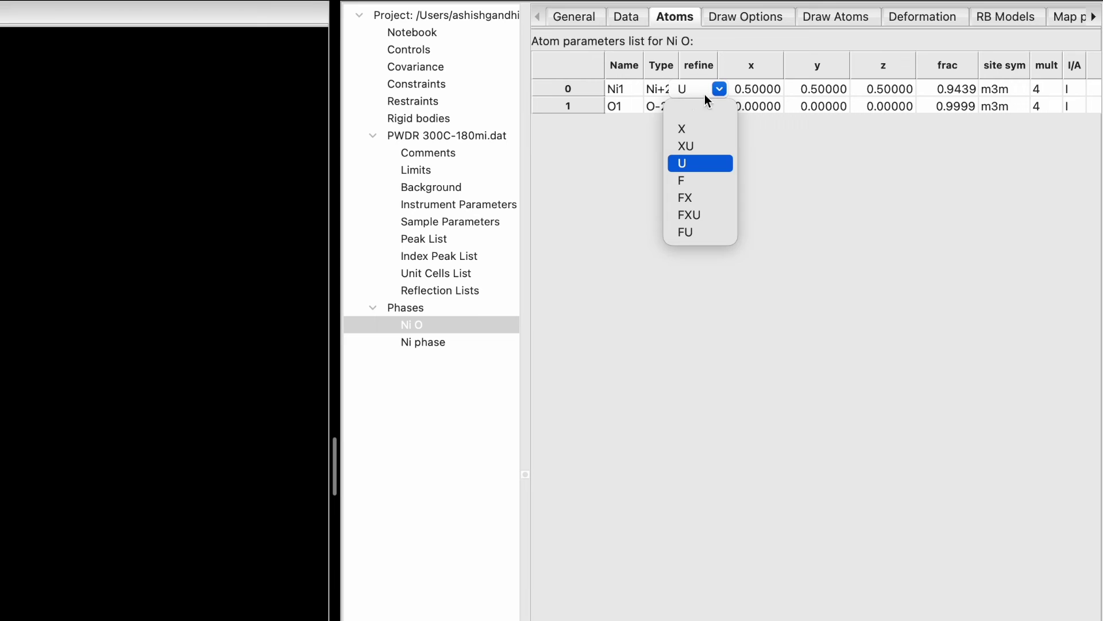
click(697, 109)
click(718, 184)
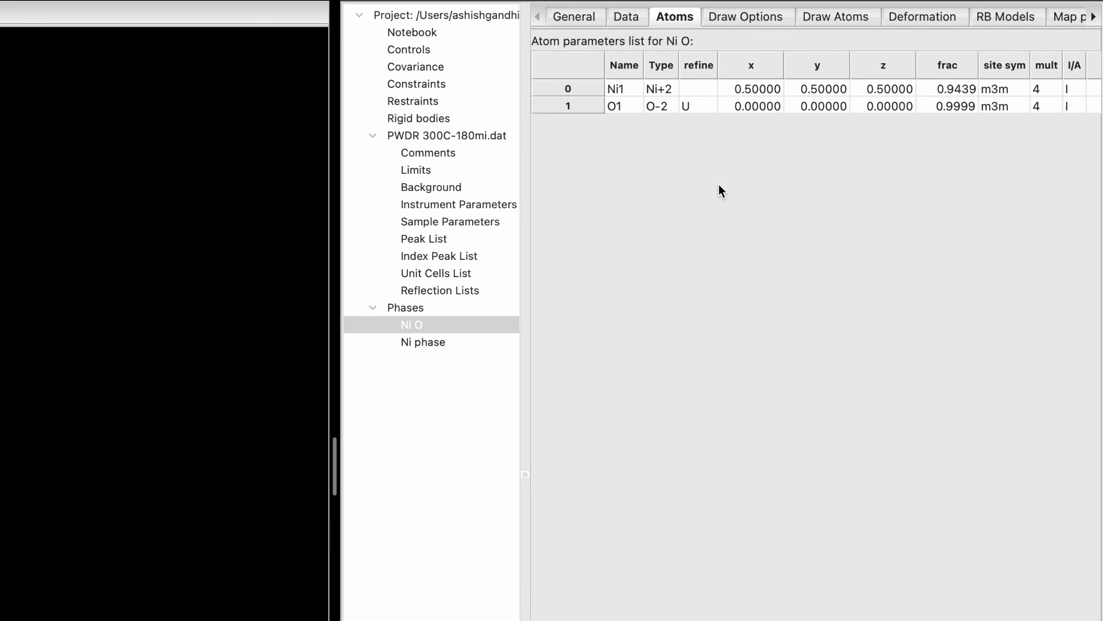
key(super+r)
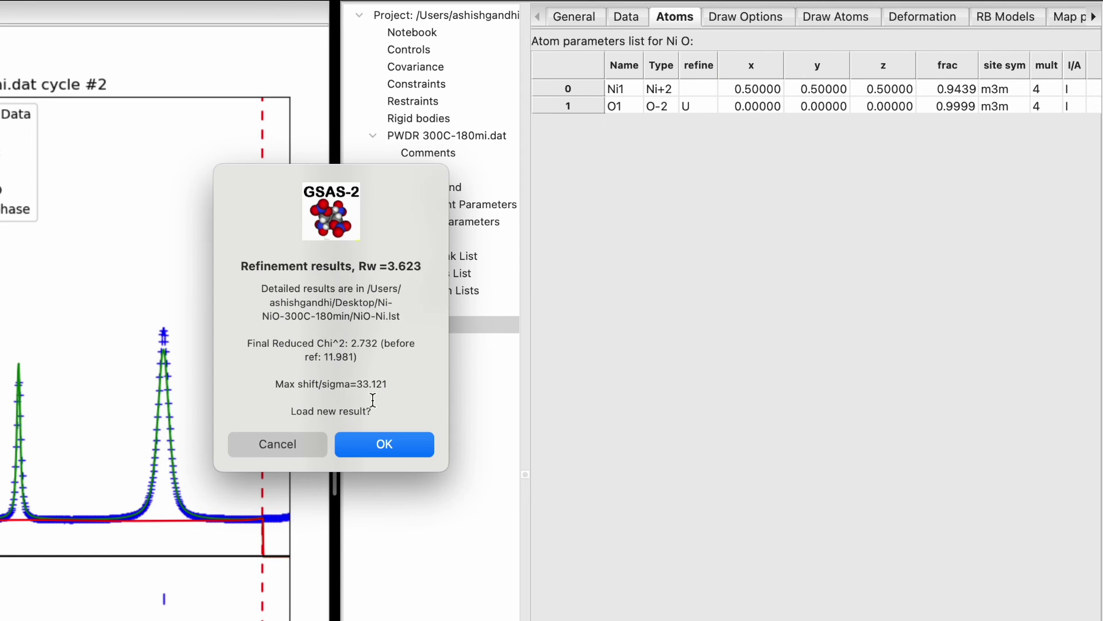
click(381, 447)
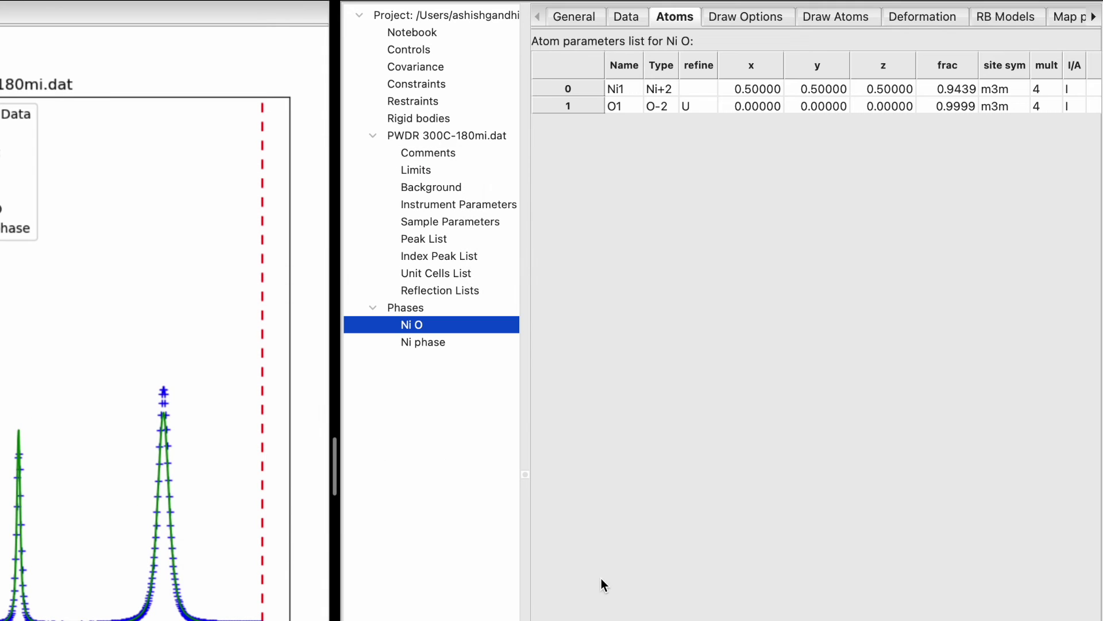
scroll(769, 421, right, 10)
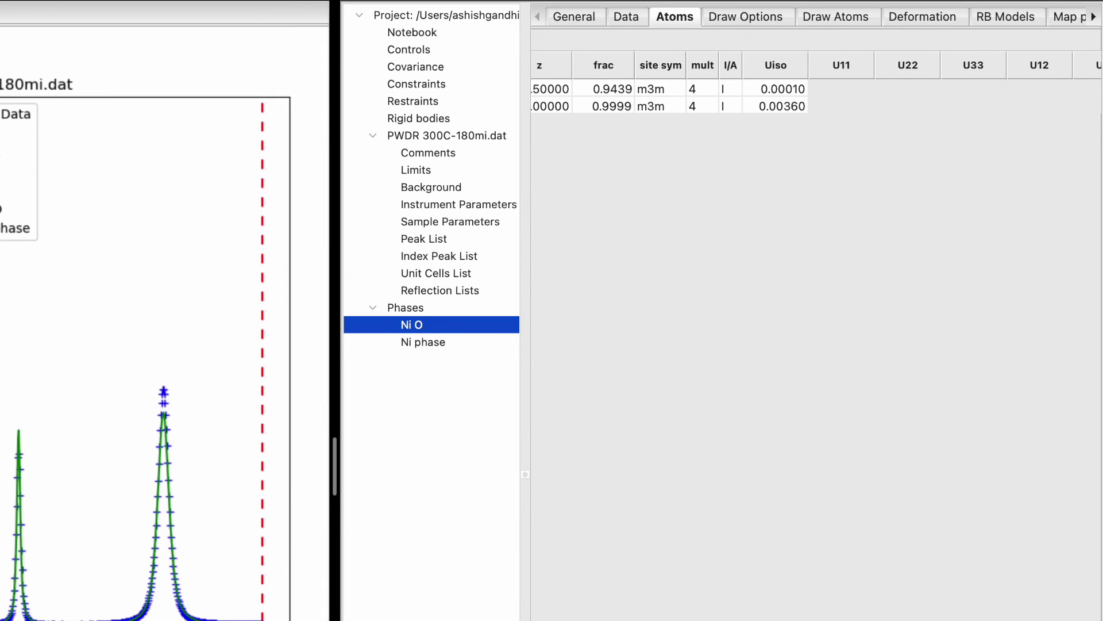
scroll(769, 421, left, 10)
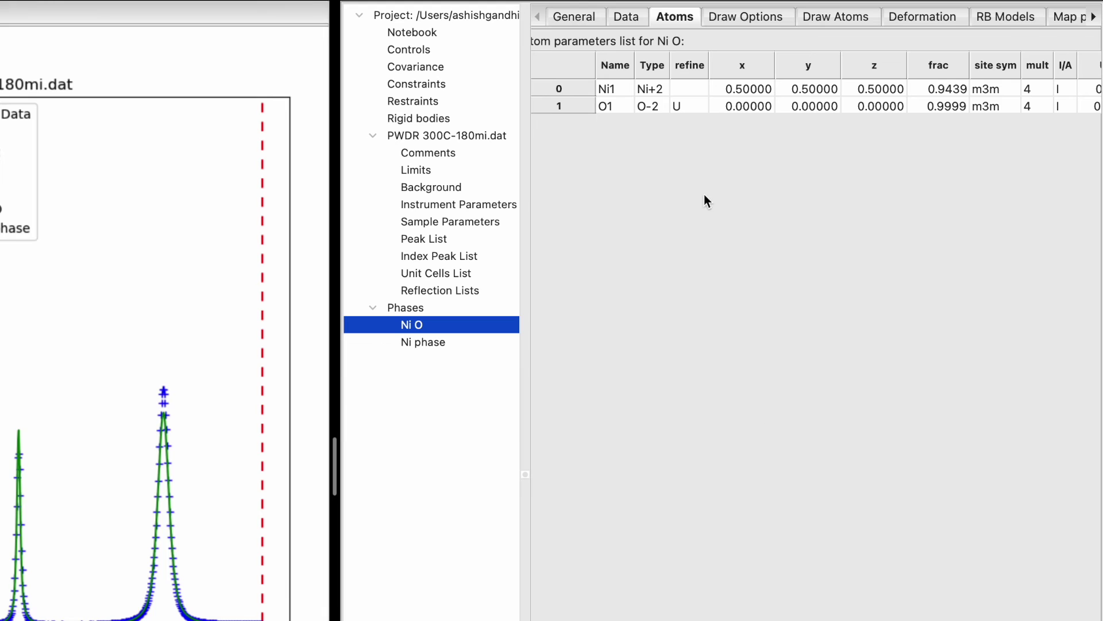
click(690, 106)
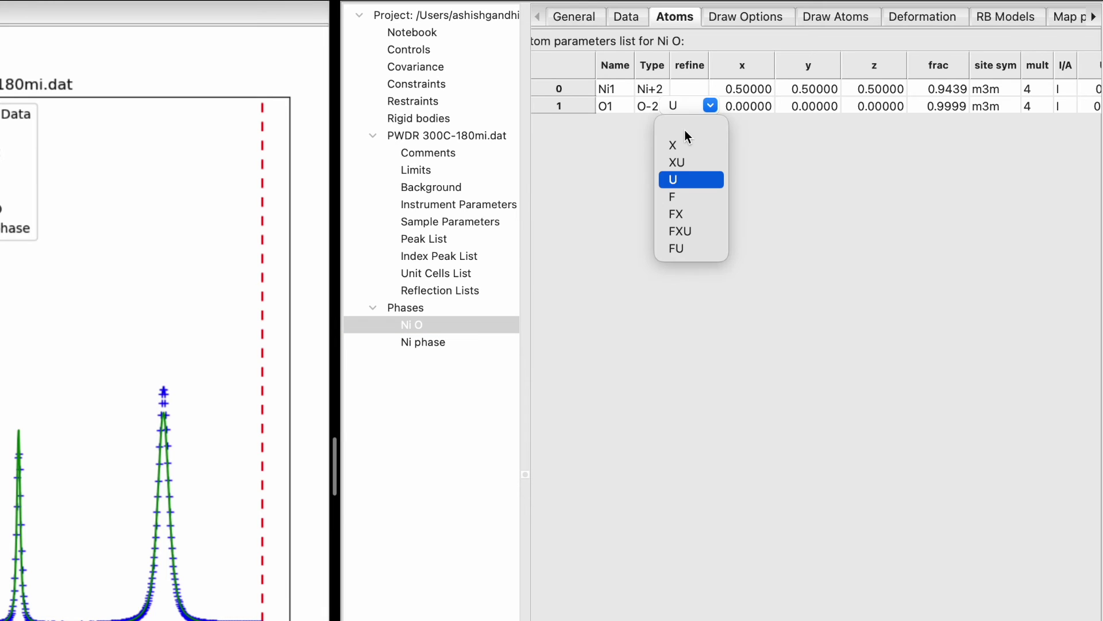
click(685, 130)
Trial-refine NI(1)'s Uiso in the Ni phase, discard the Rw 3.623 result, and clear its flag.
click(435, 345)
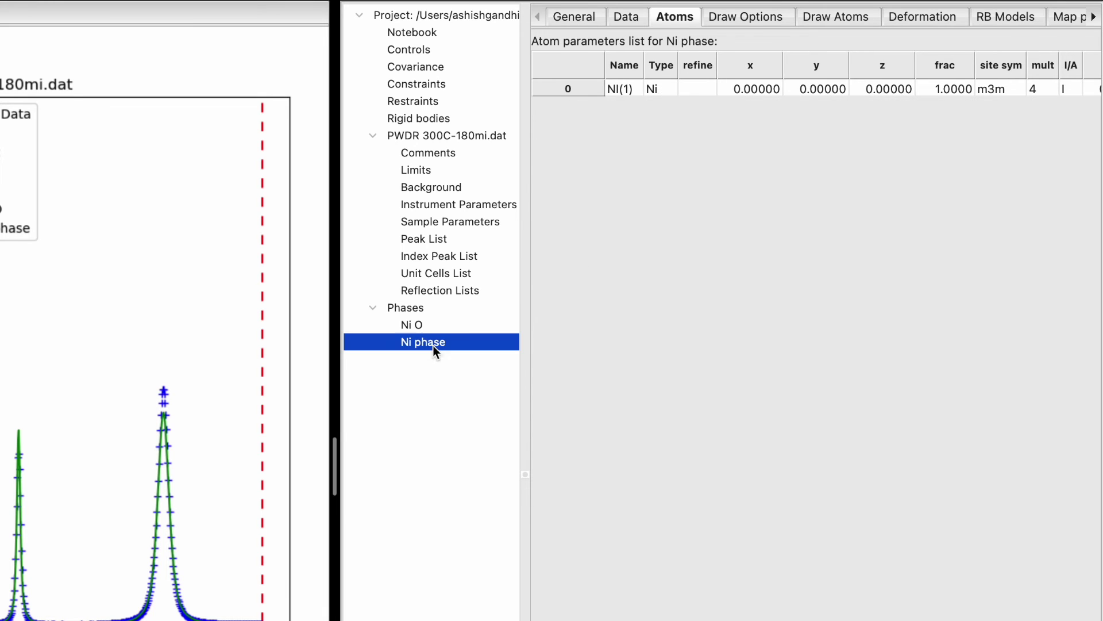
click(702, 91)
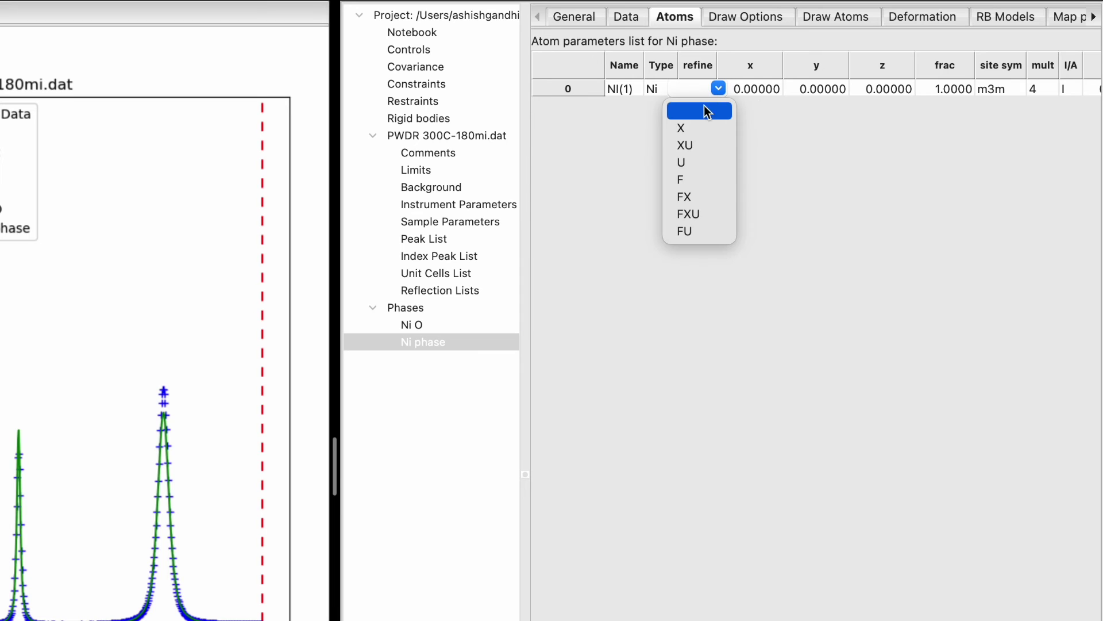
click(688, 163)
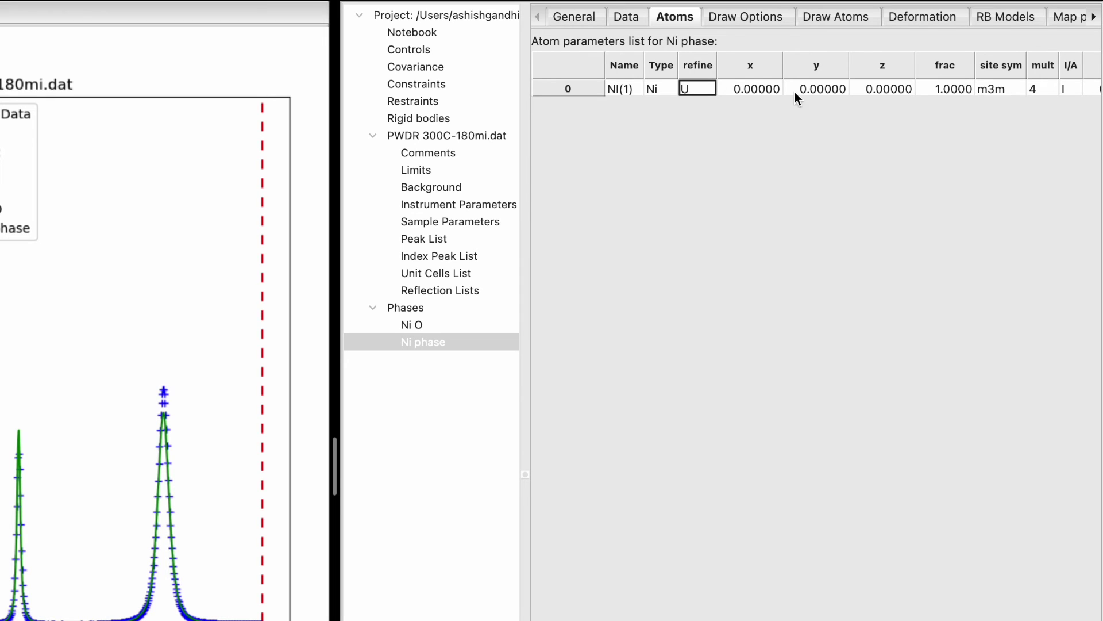
click(946, 116)
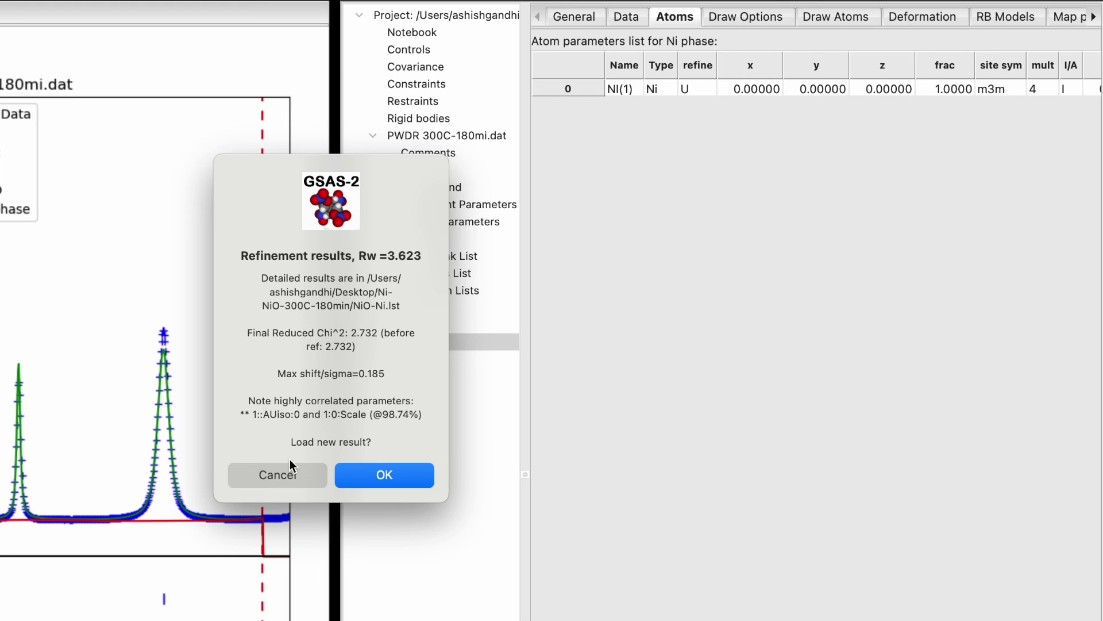
click(289, 482)
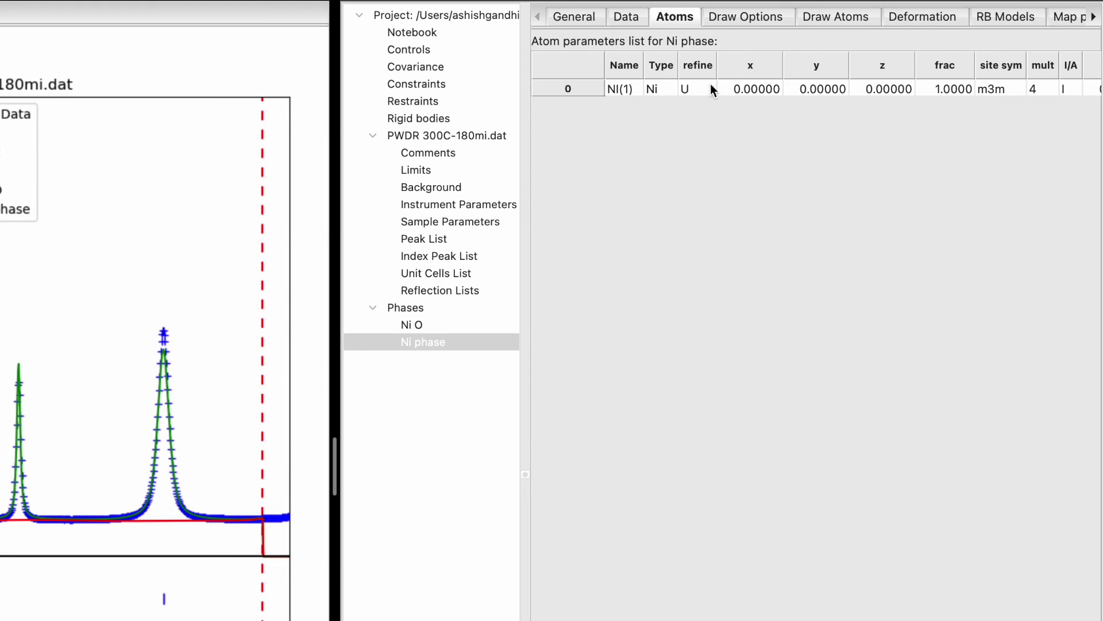
click(704, 89)
click(697, 111)
Refine Ni crystallite size instead of microstrain over two cycles, reaching Rw 3.579.
click(630, 22)
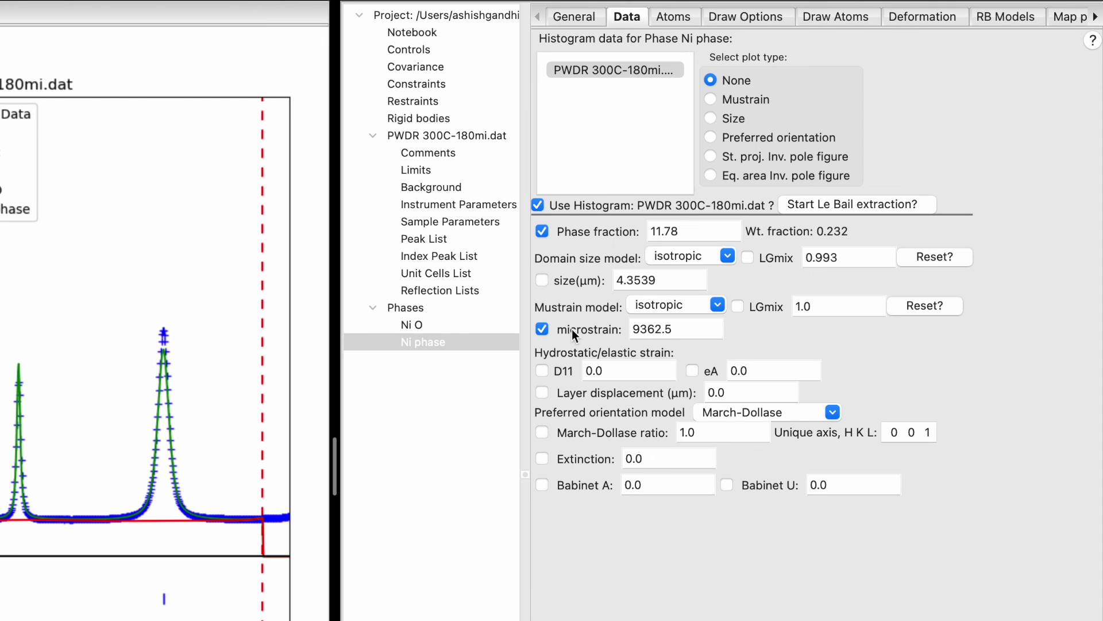
click(543, 329)
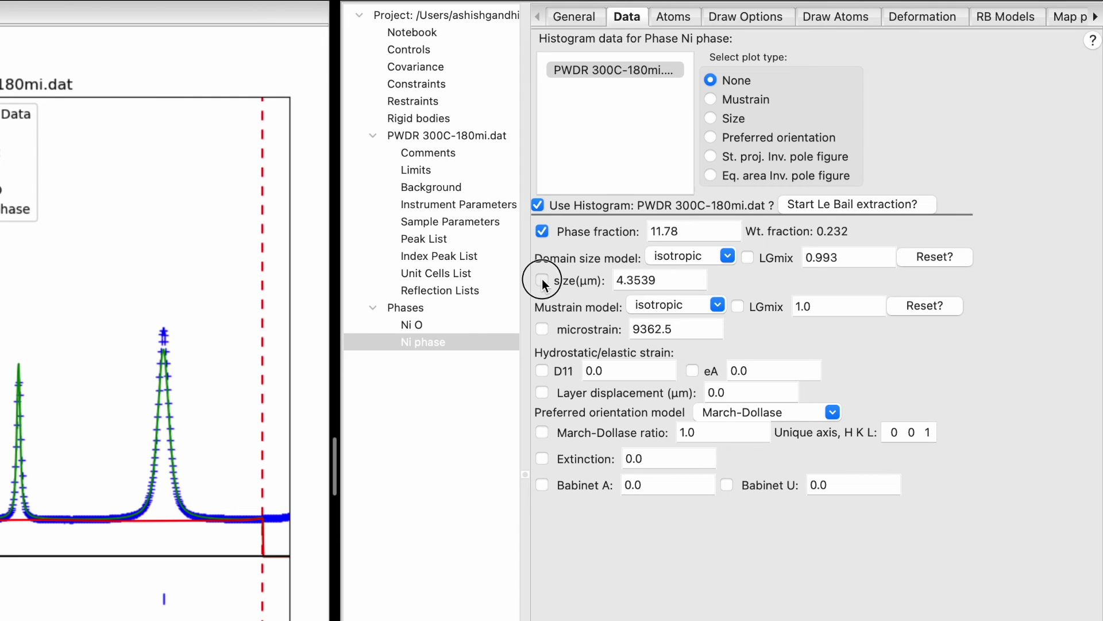
click(542, 280)
click(418, 327)
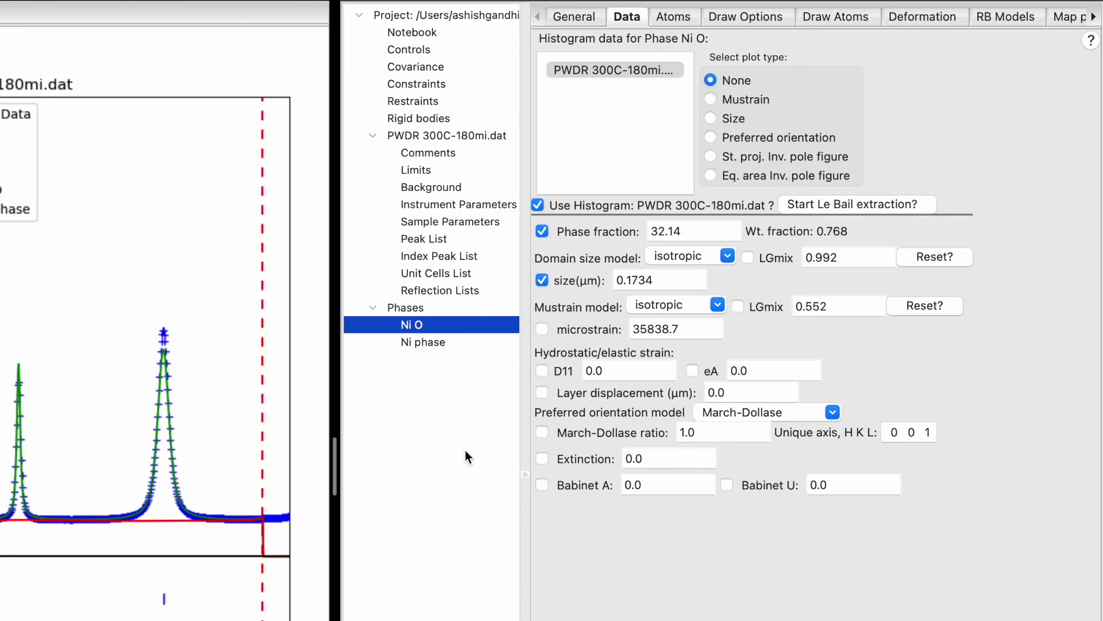
key(super+r)
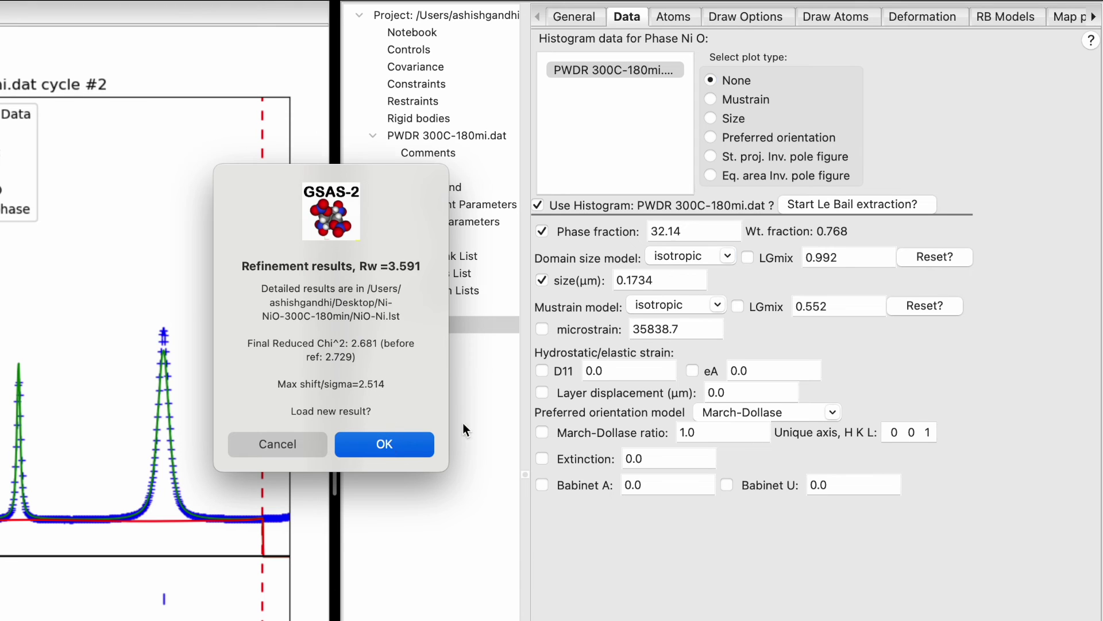
key(Return)
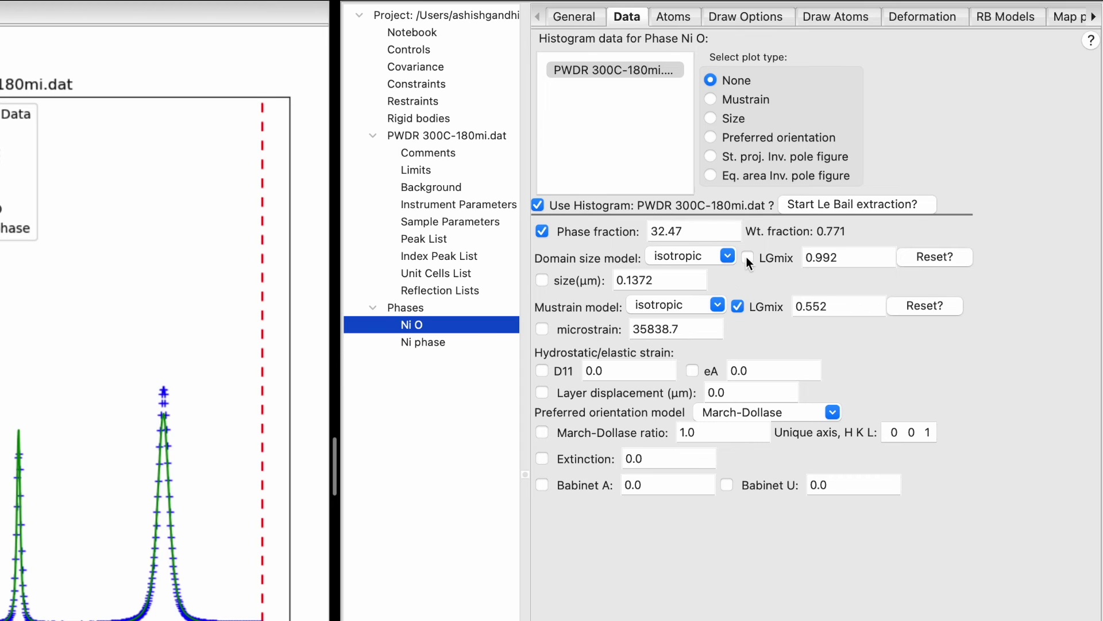
click(430, 343)
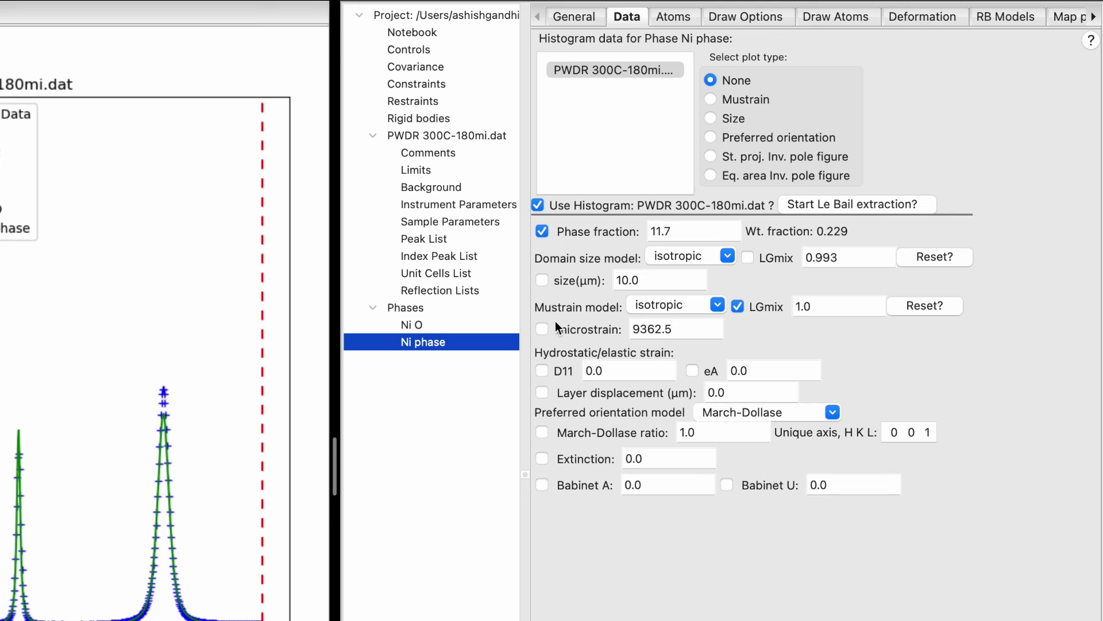
key(ctrl+r)
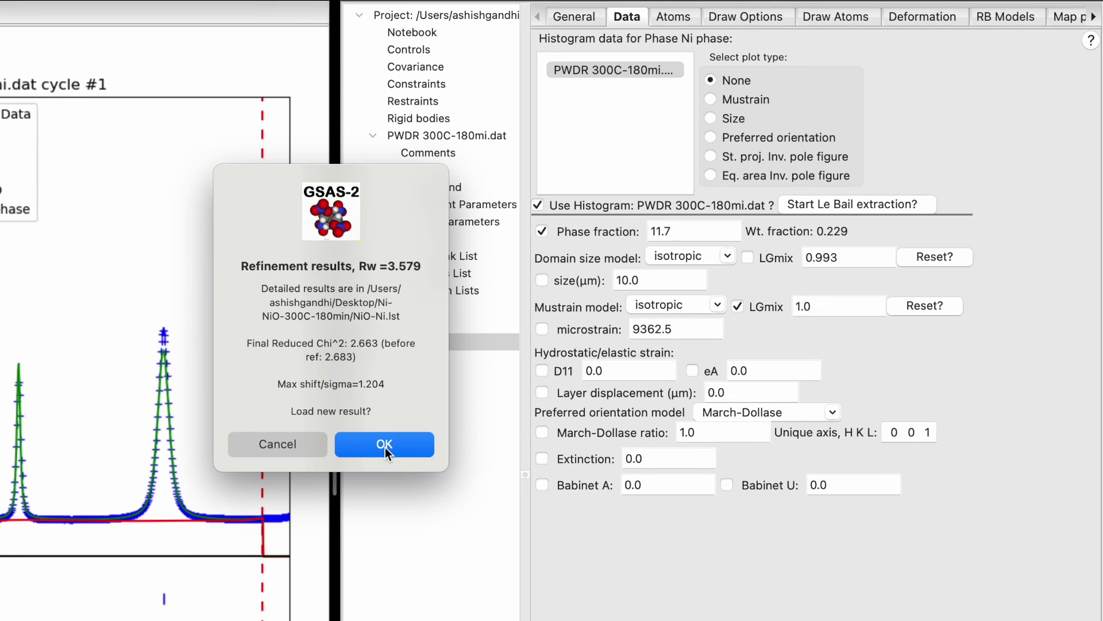
click(384, 446)
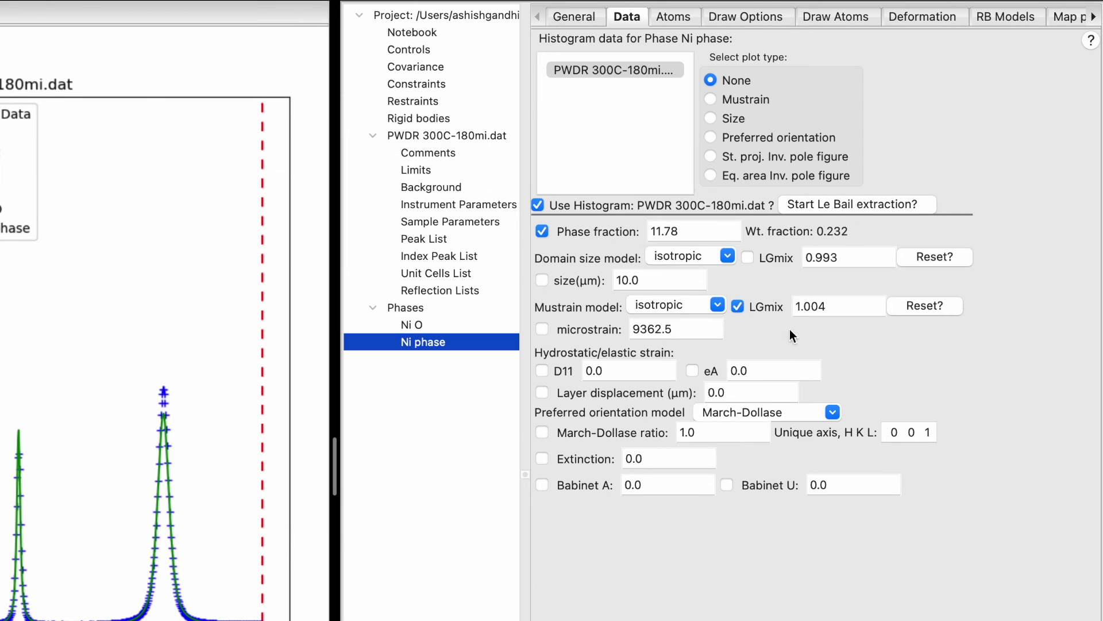
Fix the Ni mustrain LGmix at 1.0, check NiO's LGmix, and show the covariance results.
click(738, 306)
click(831, 306)
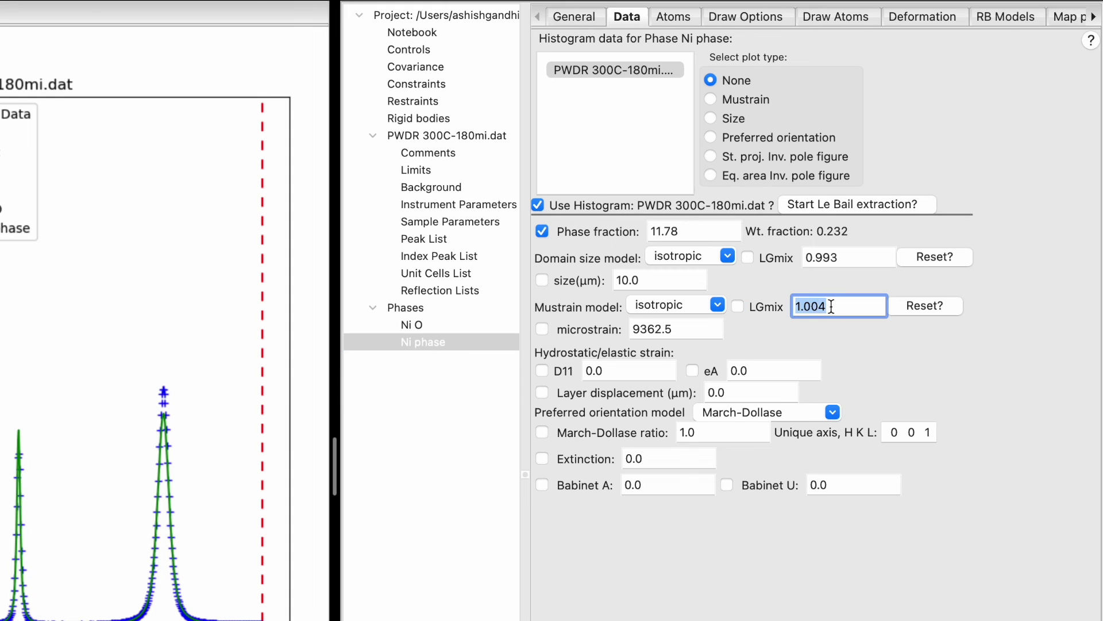
text(1)
click(835, 254)
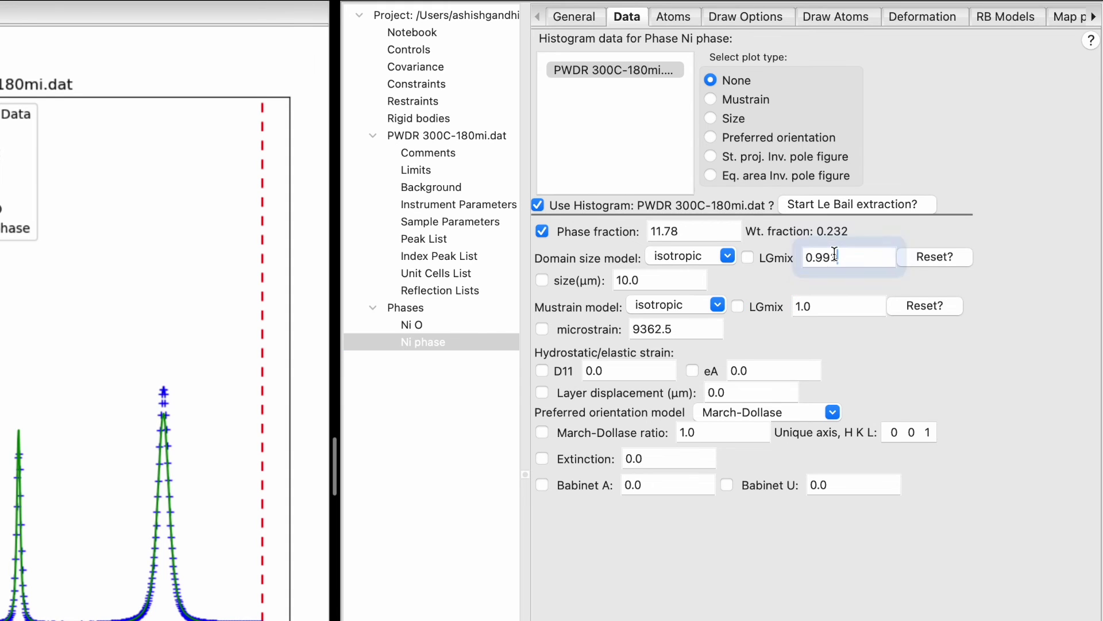
click(424, 327)
click(845, 306)
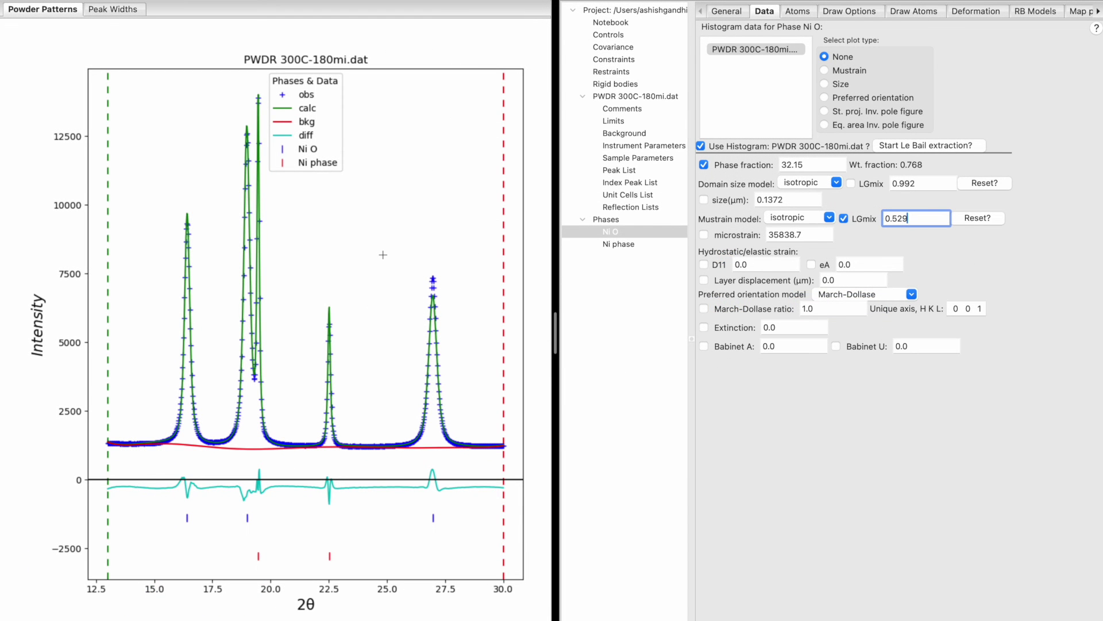
click(626, 47)
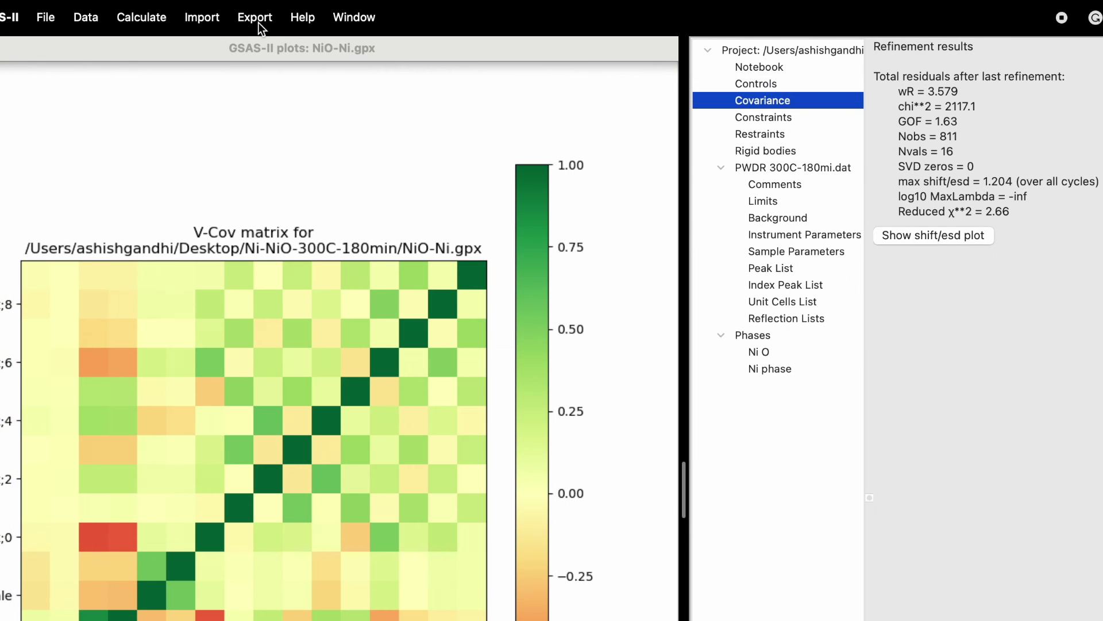
Export the powder histogram as a CSV file named NiO-Ni.
click(256, 21)
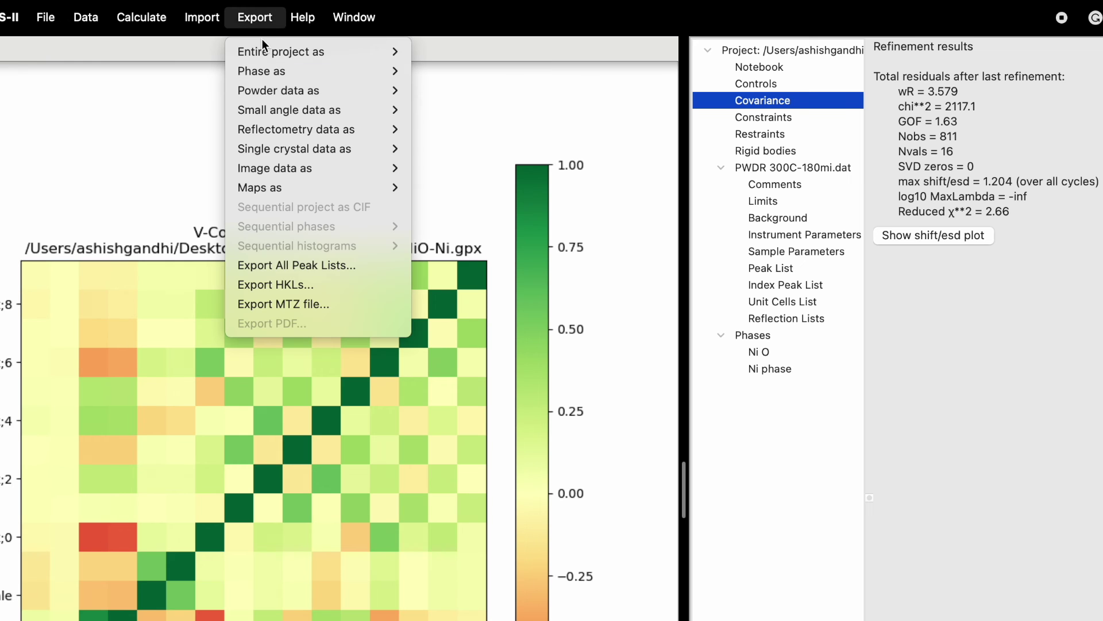
mouse_move(279, 91)
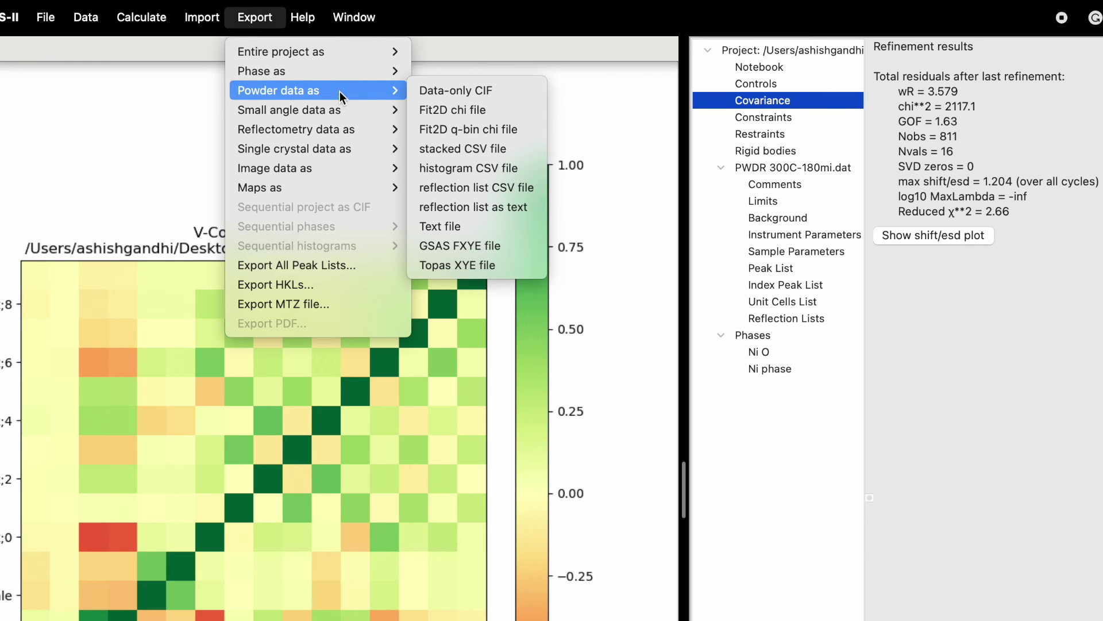
click(481, 171)
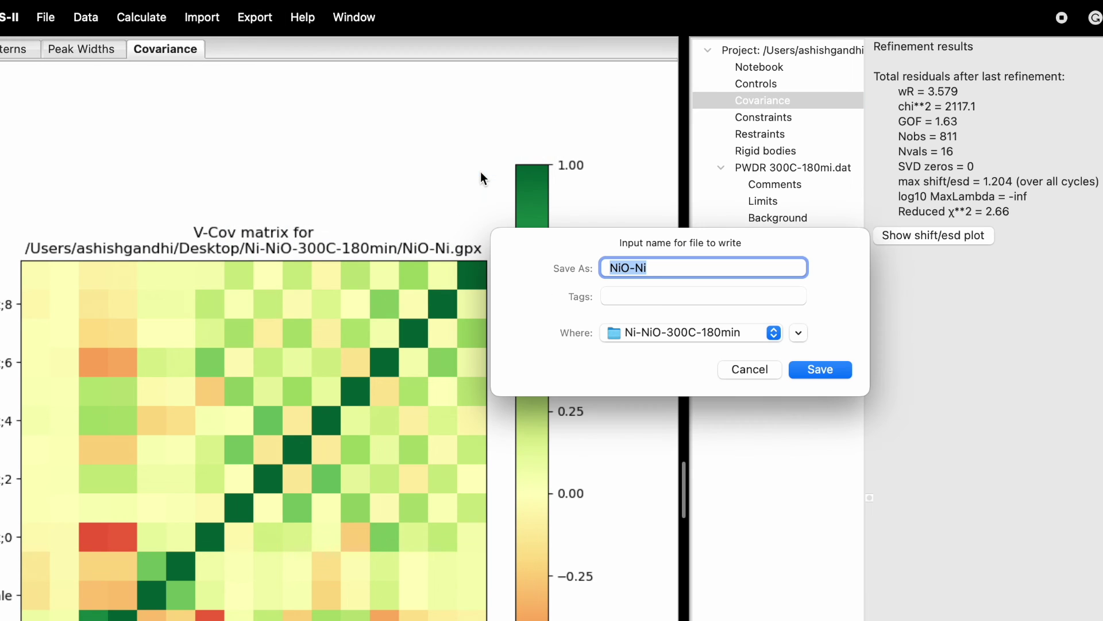
click(819, 369)
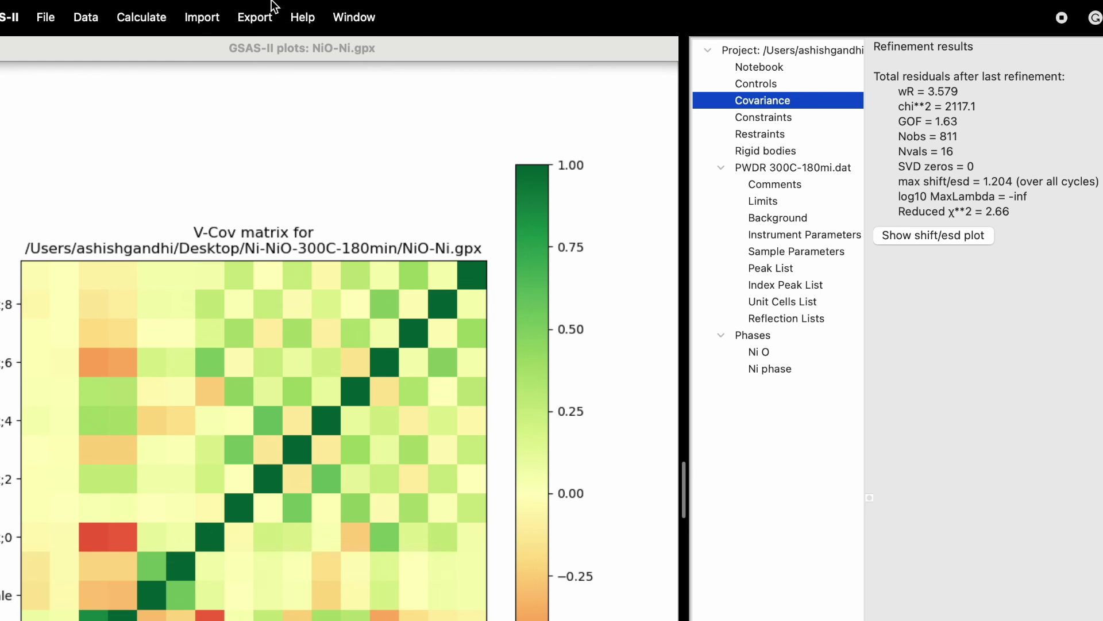
Export both the NiO and Ni phases as a Quick CIF named NiO-Ni, then save and quit.
click(258, 18)
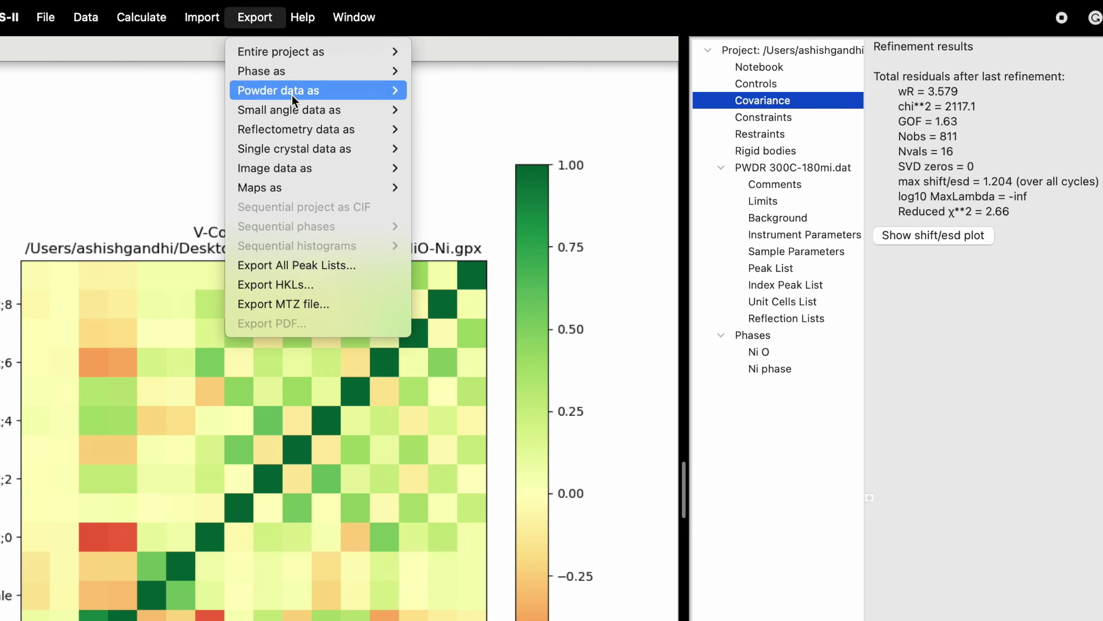
mouse_move(346, 72)
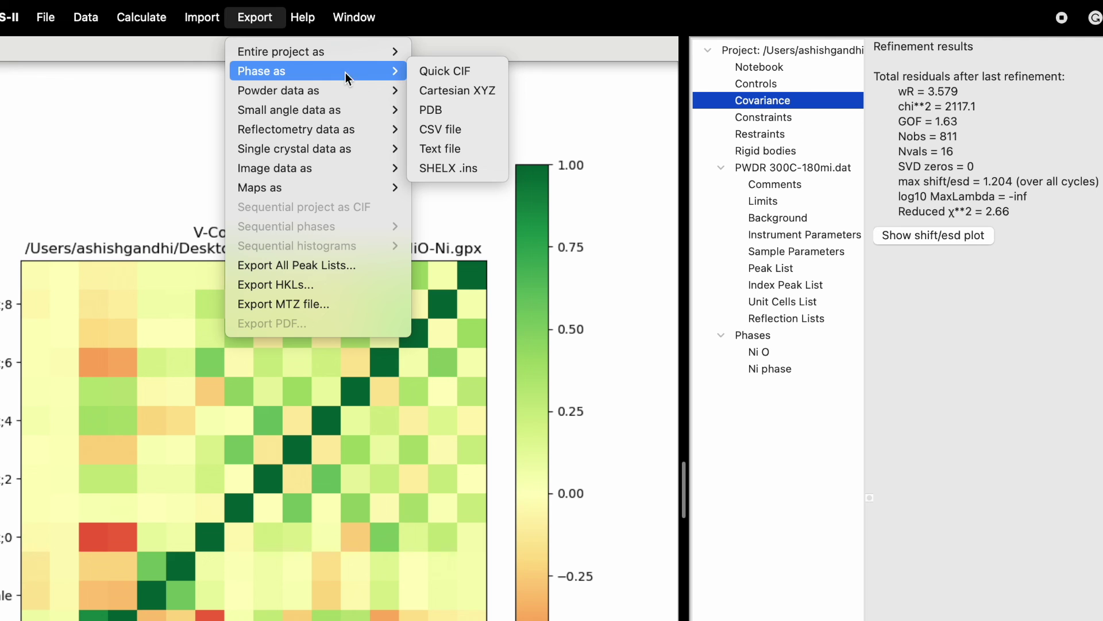
click(462, 74)
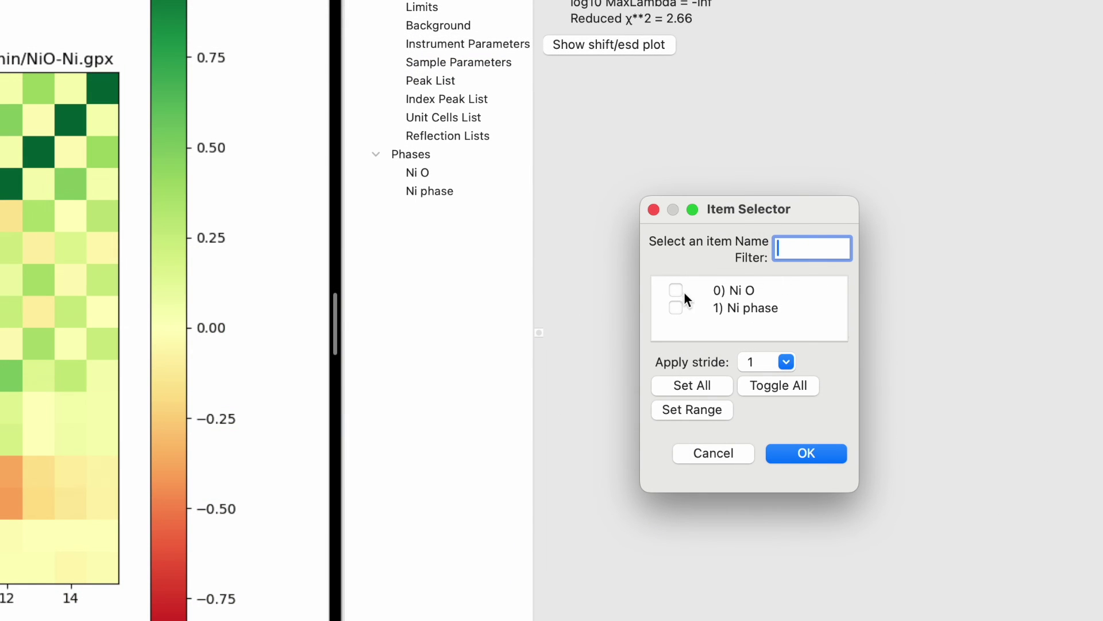
click(676, 290)
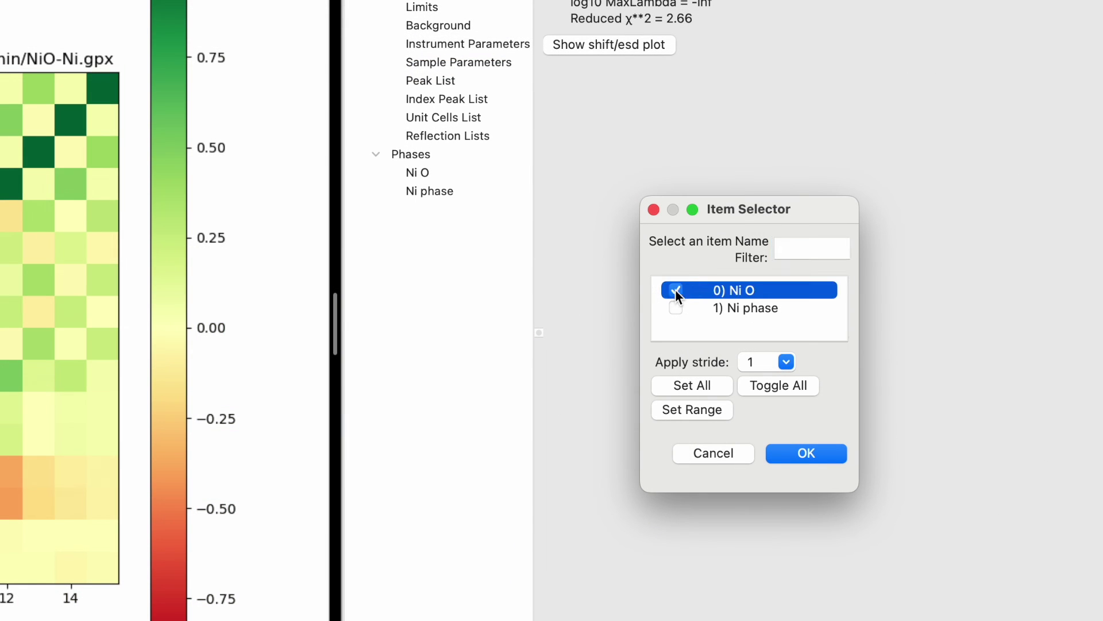
click(676, 308)
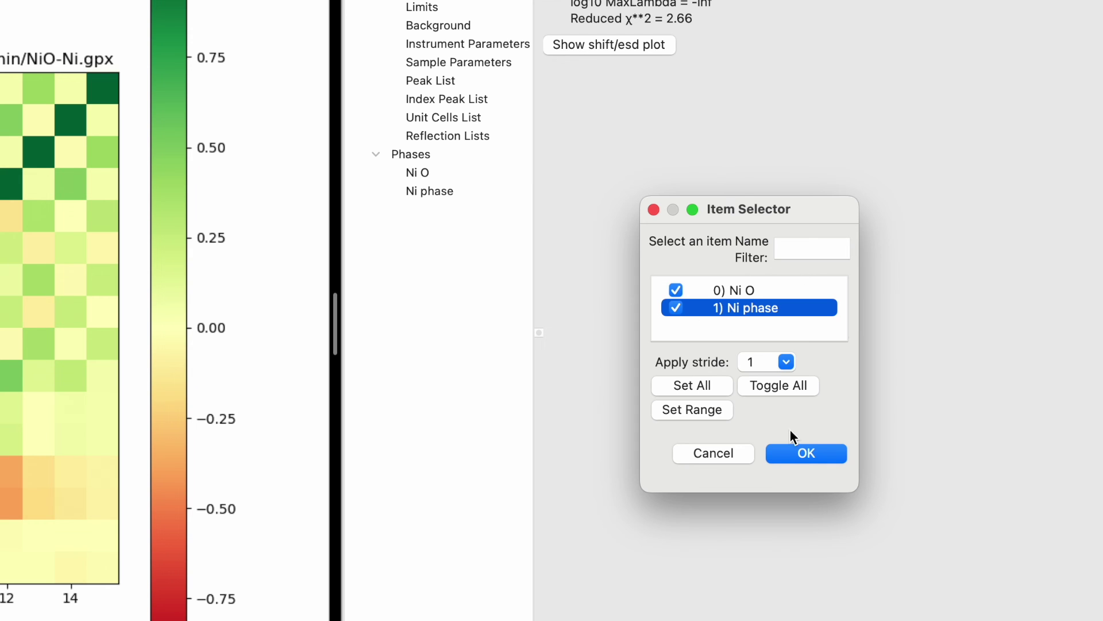
click(805, 454)
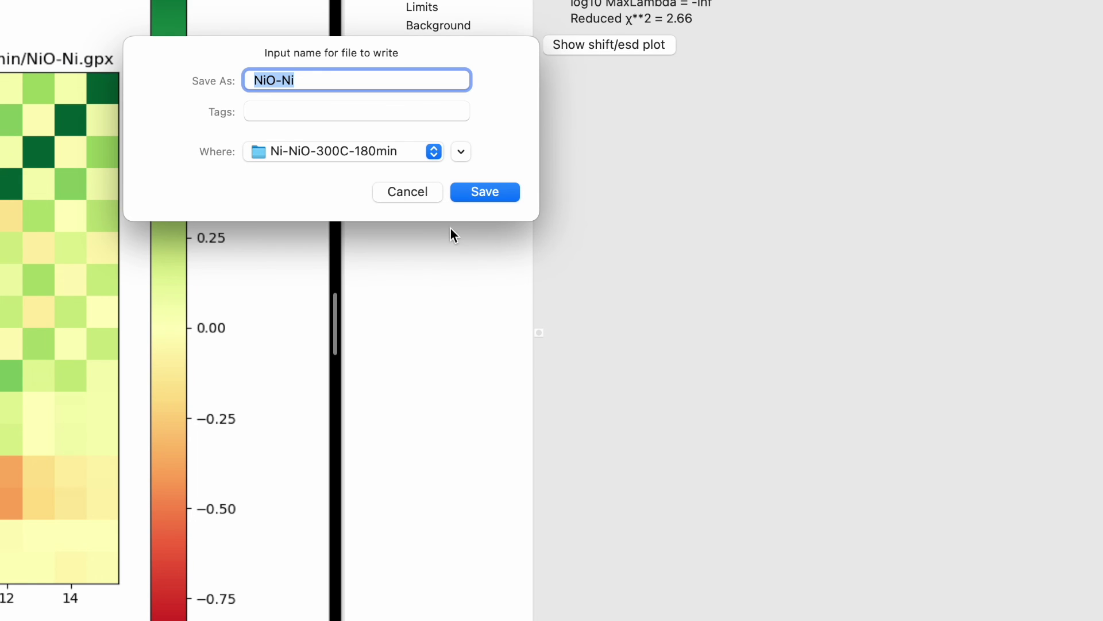
click(471, 186)
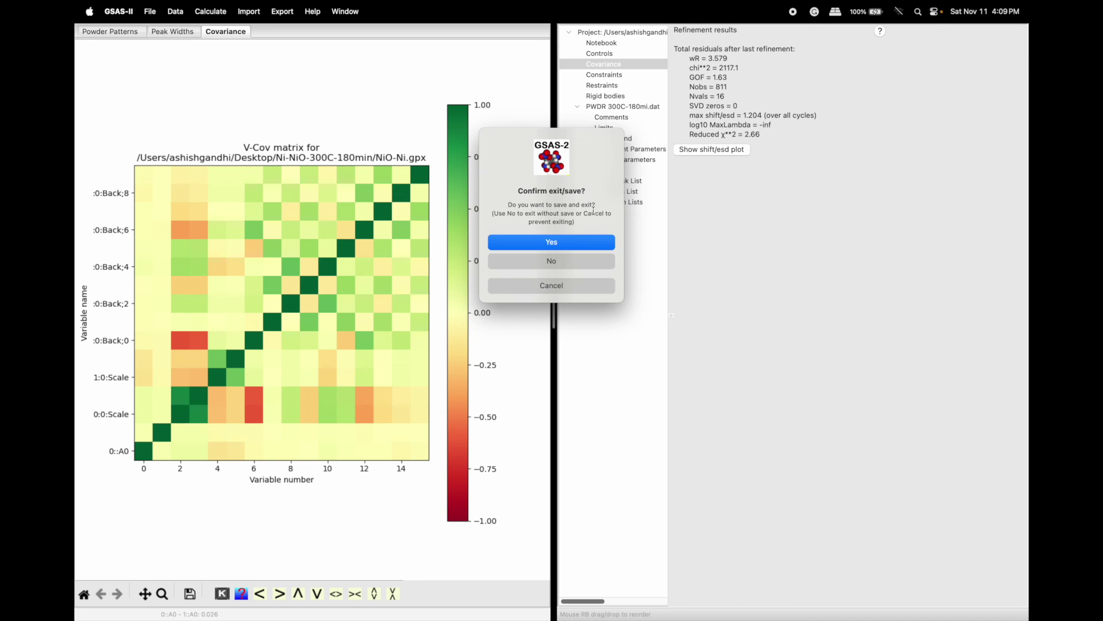
click(562, 243)
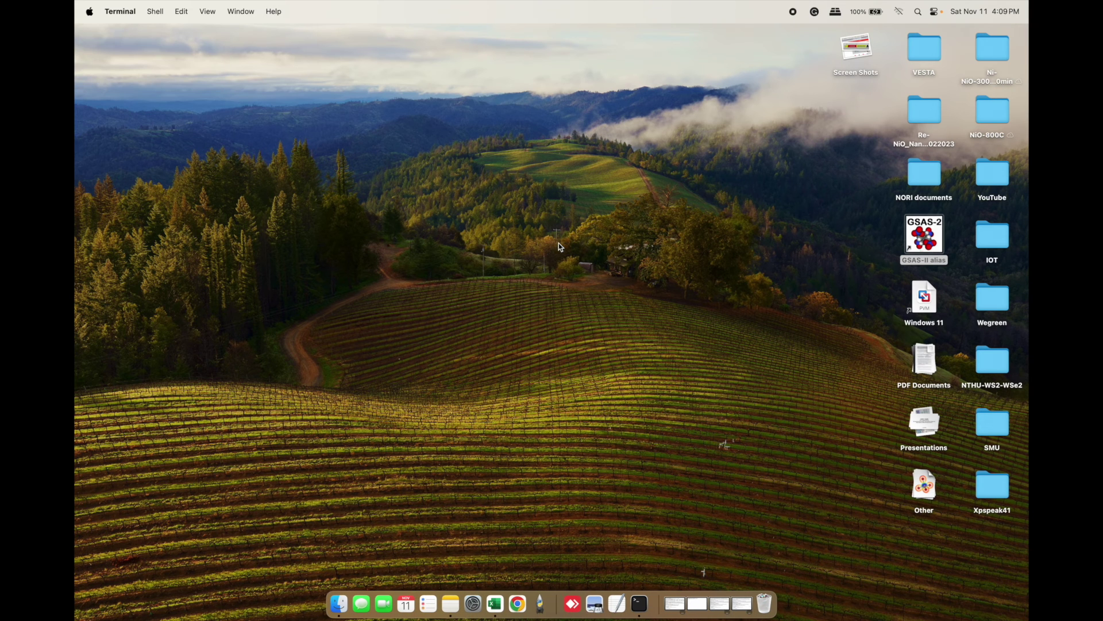
In the Ni-NiO-300C-180min folder, move NiO-Ni.bak0 through bak24.gpx to the Trash.
click(779, 212)
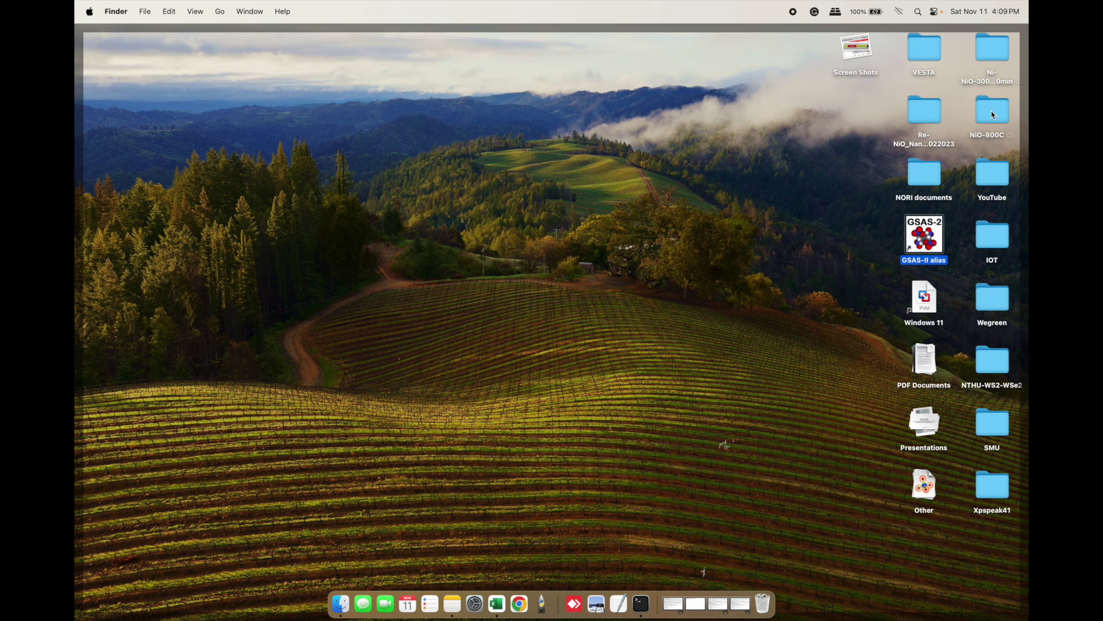
double_click(999, 54)
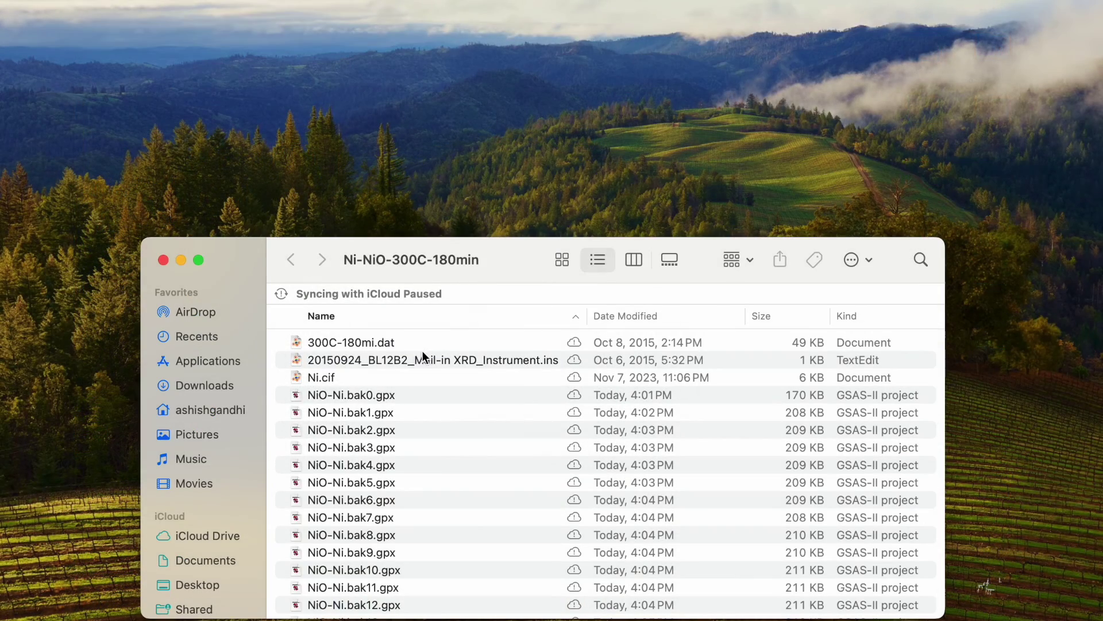
drag(511, 236, 569, 0)
click(381, 162)
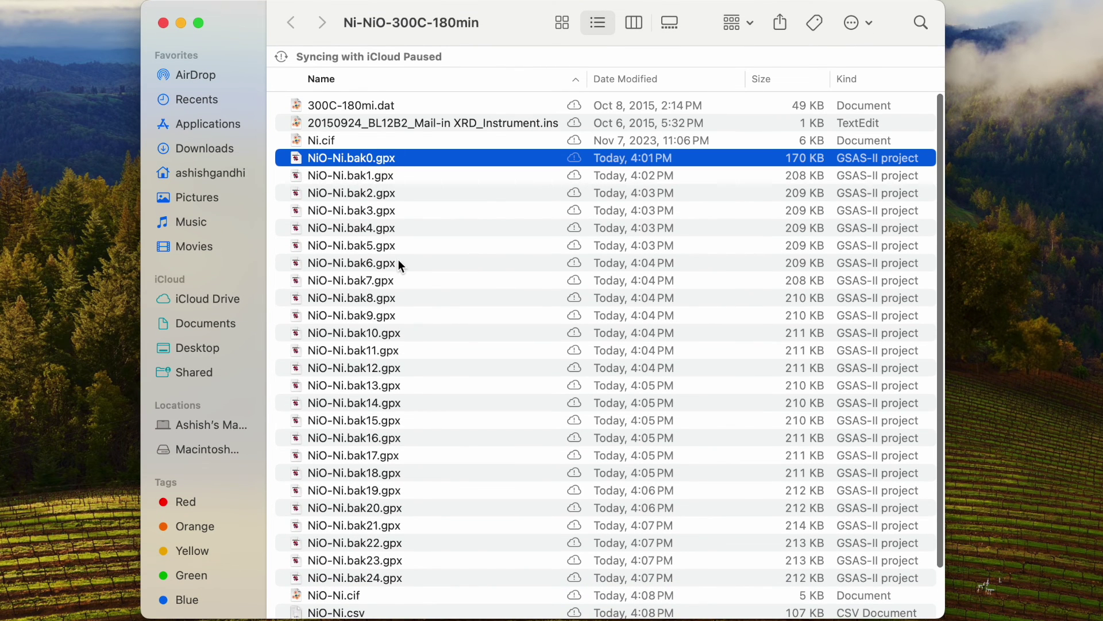
scroll(402, 276, down, 3)
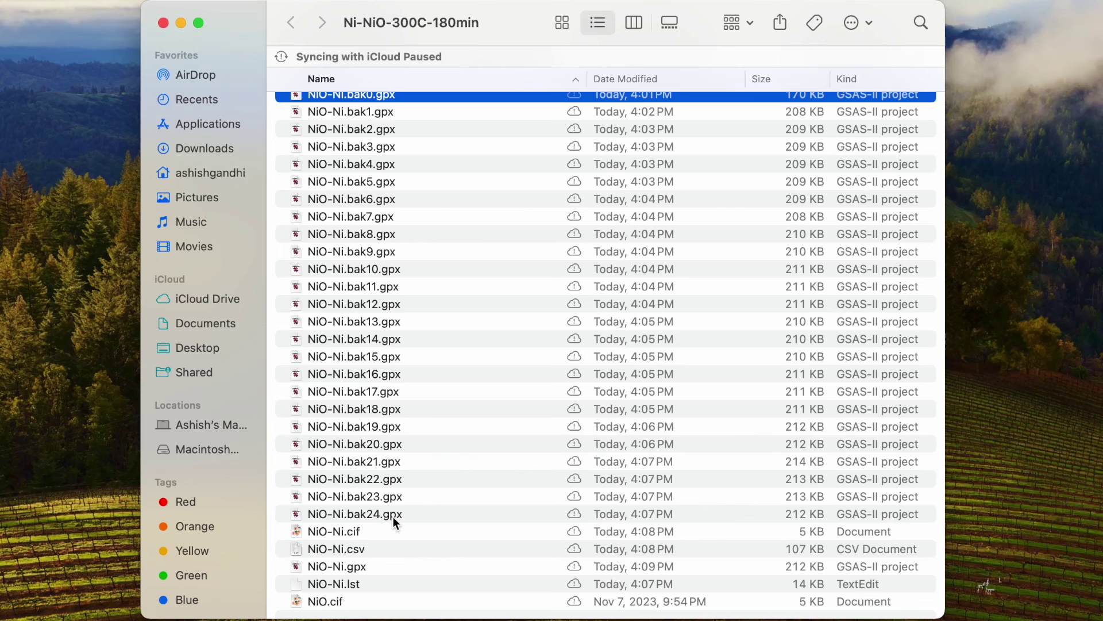
shift+click(395, 520)
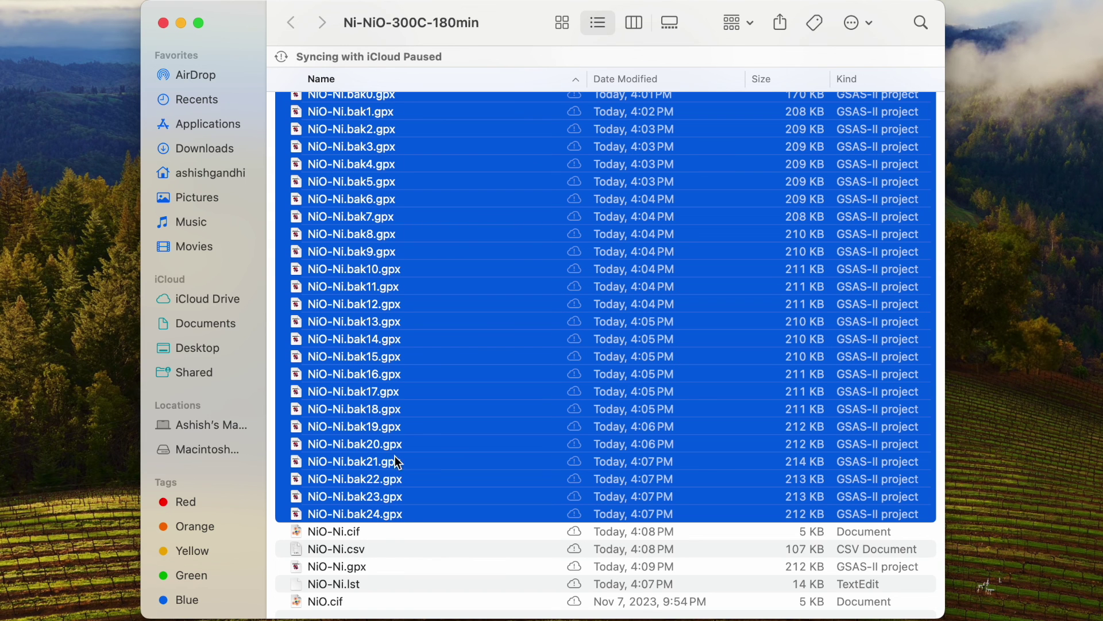
right_click(375, 375)
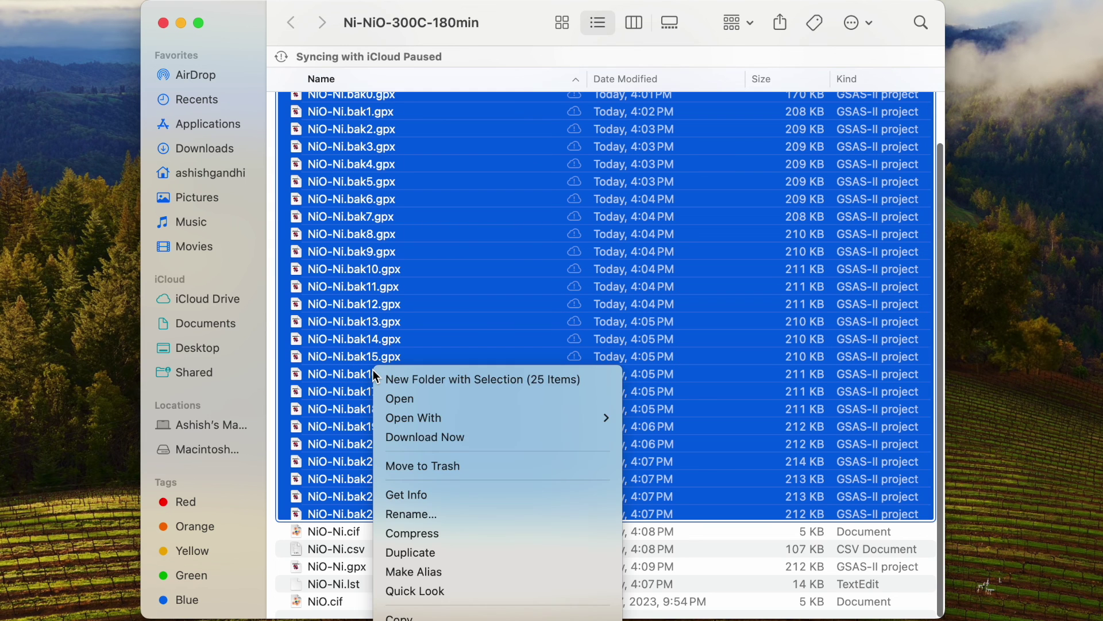
click(446, 467)
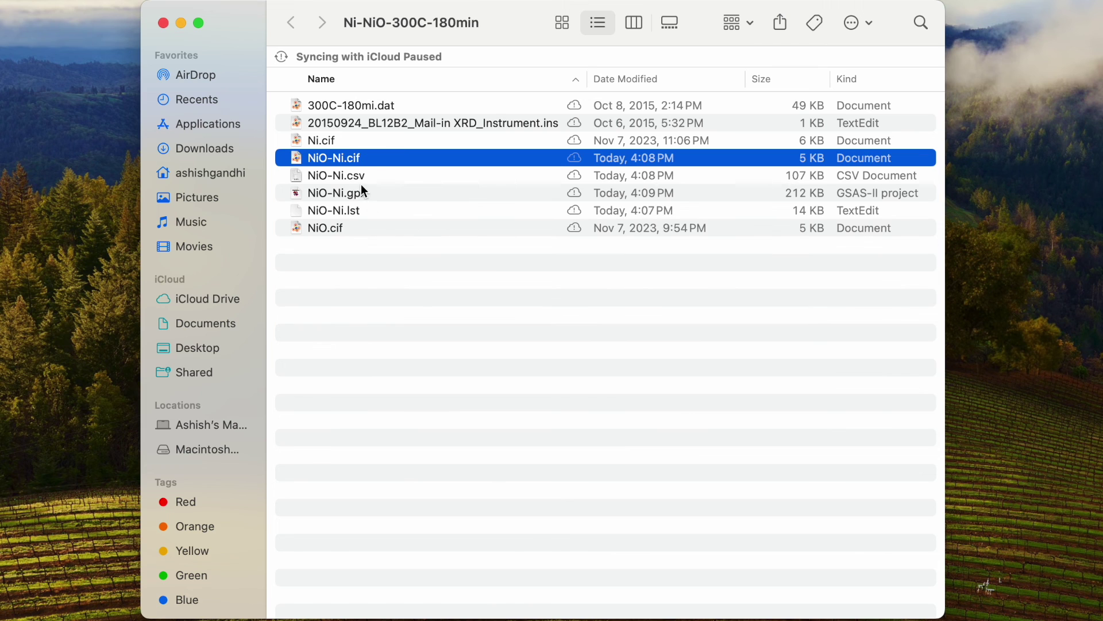
Select NiO-Ni.csv and bring up its context menu.
click(359, 180)
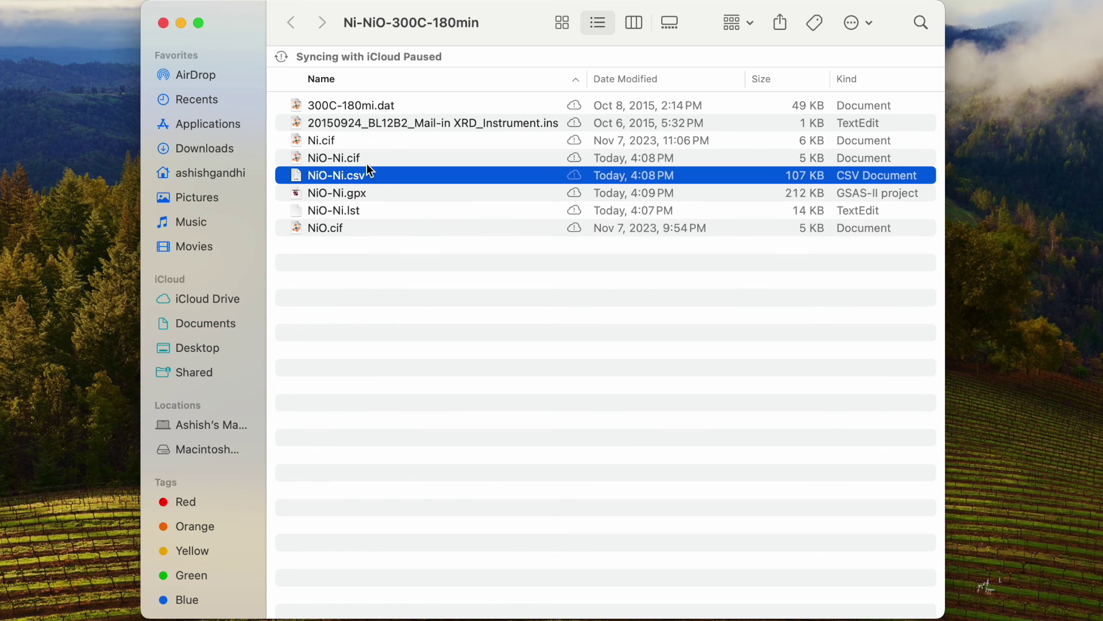
click(357, 195)
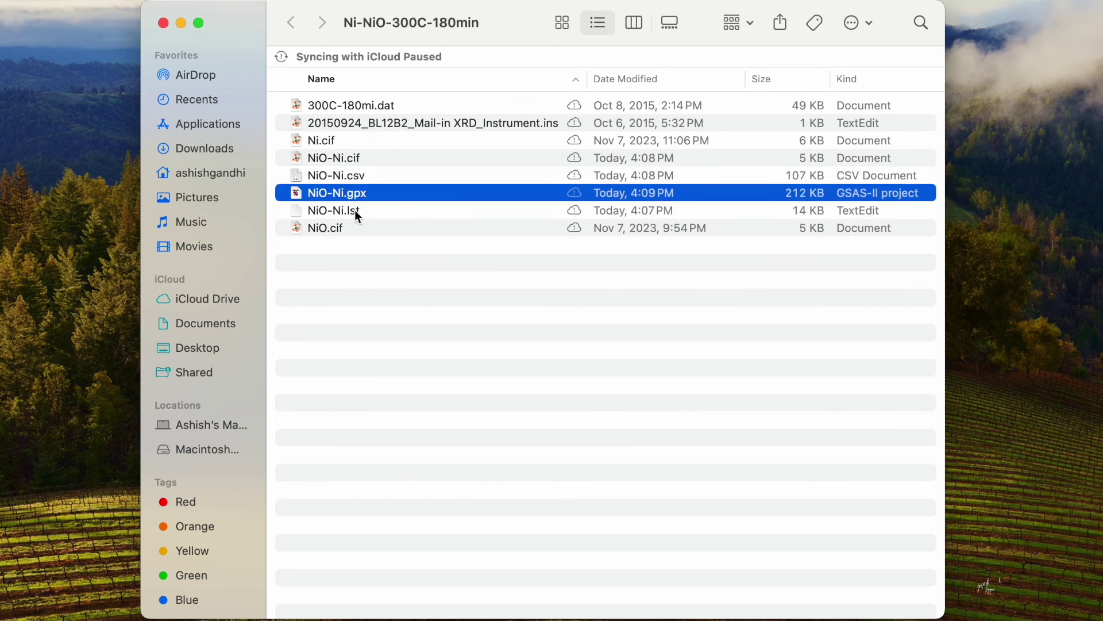
click(351, 176)
right_click(351, 176)
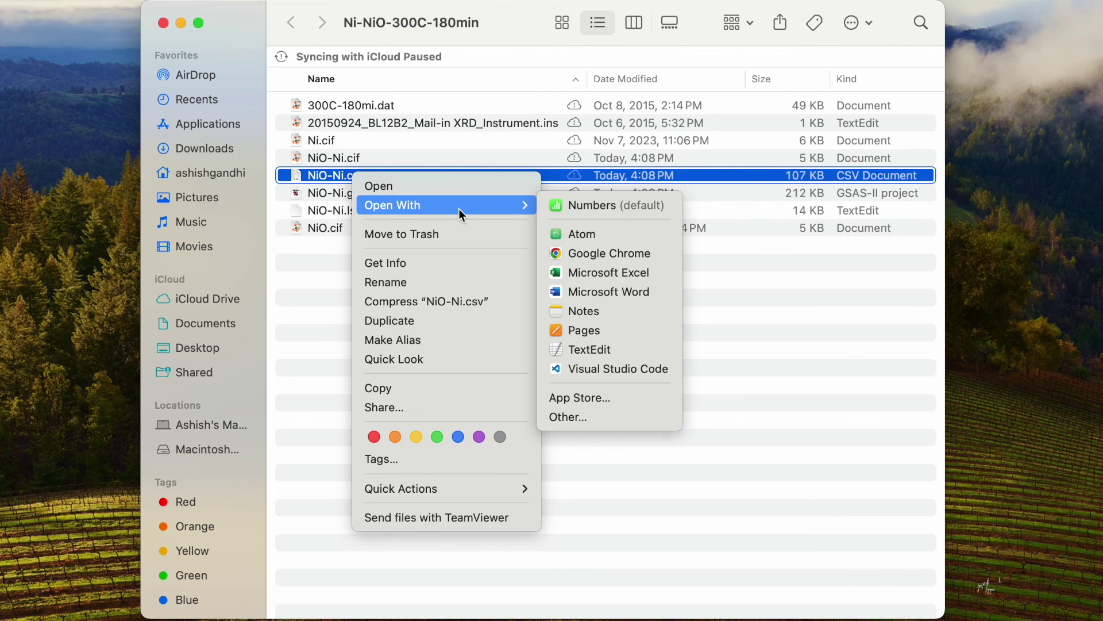
Open NiO-Ni.csv with Microsoft Excel and scroll through its x, y_obs, y_calc and y_bkg columns.
mouse_move(458, 208)
click(613, 274)
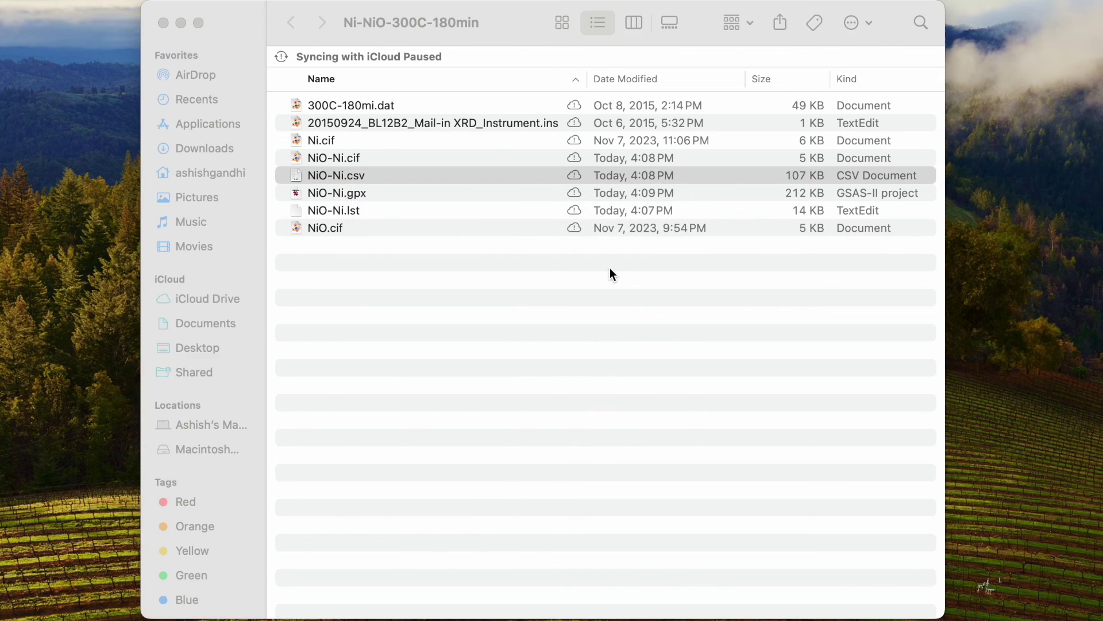
click(690, 277)
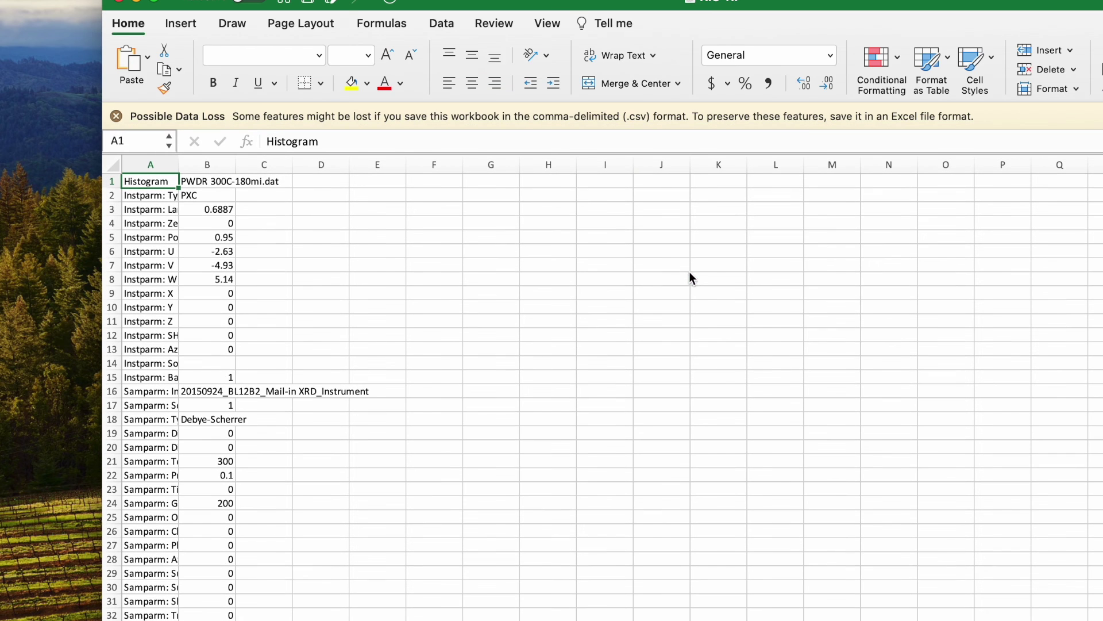
scroll(492, 338, down, 8)
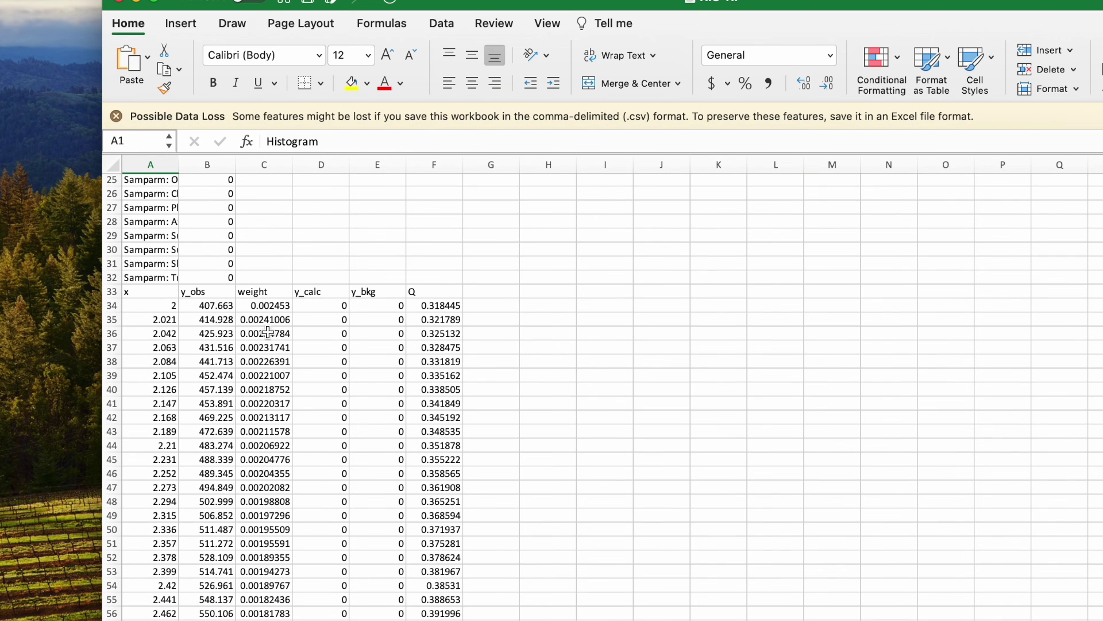
scroll(266, 350, down, 10)
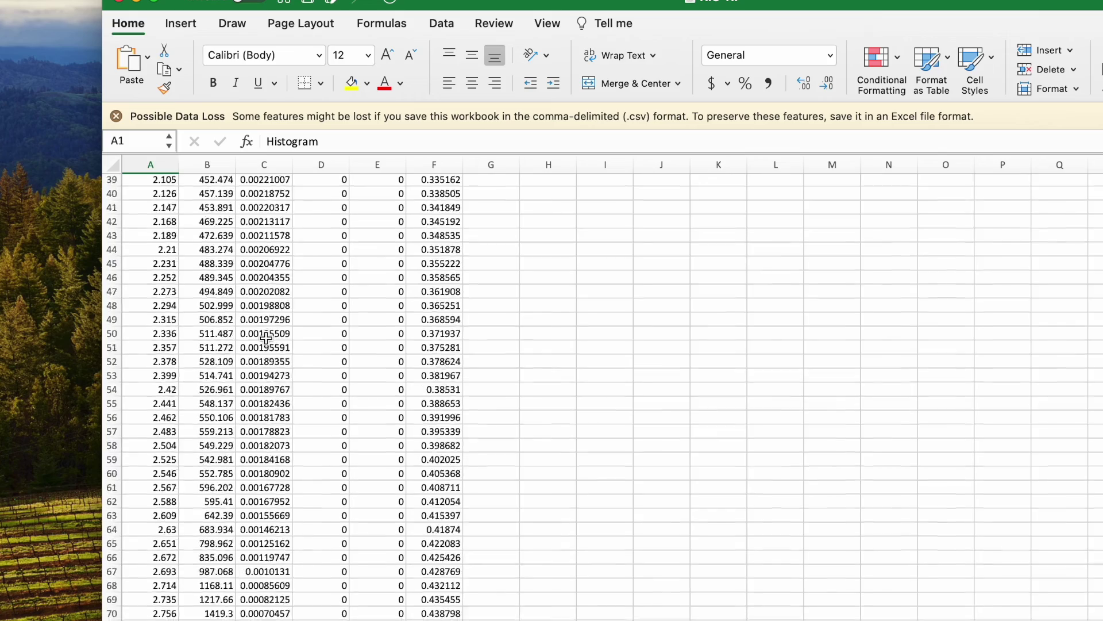
scroll(266, 339, up, 5)
scroll(265, 338, up, 10)
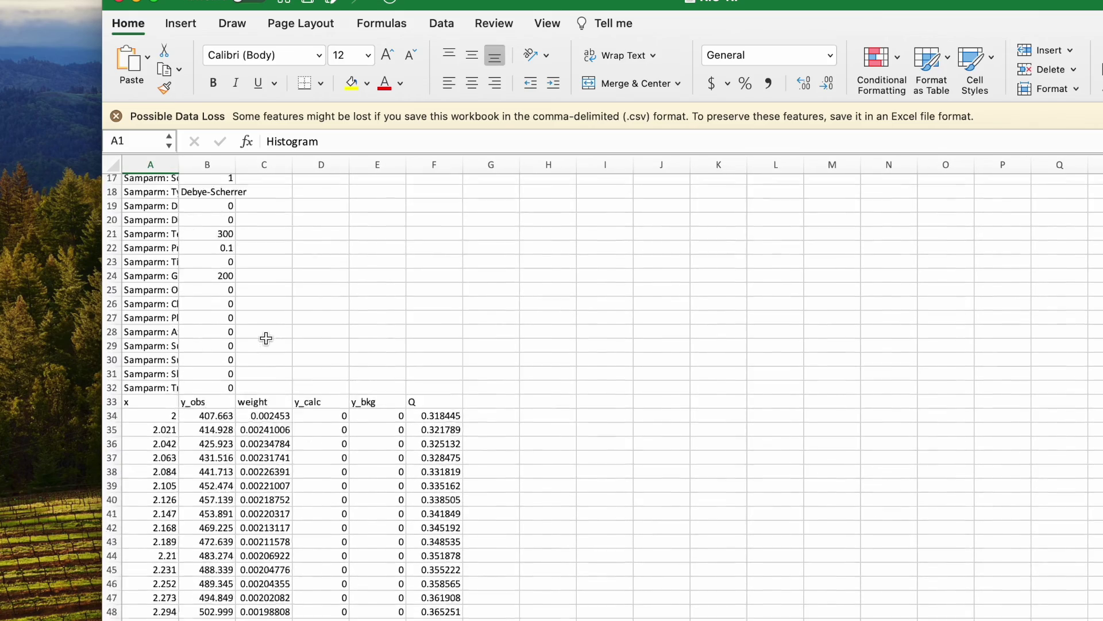
Close the Excel workbook and open NiO-Ni.lst from Finder in TextEdit.
click(120, 3)
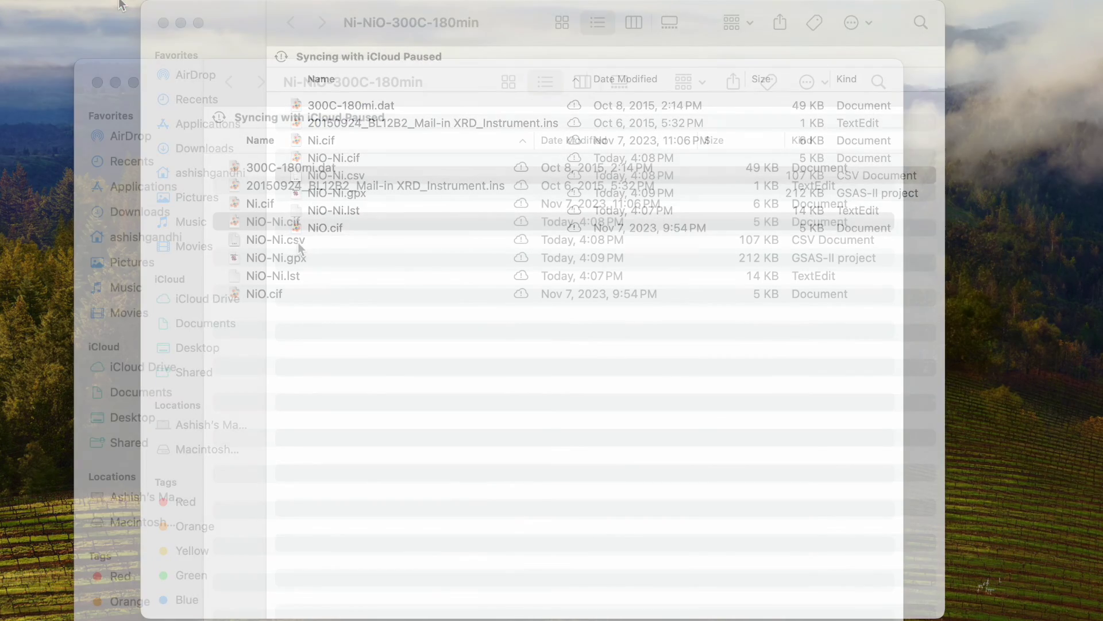
click(296, 275)
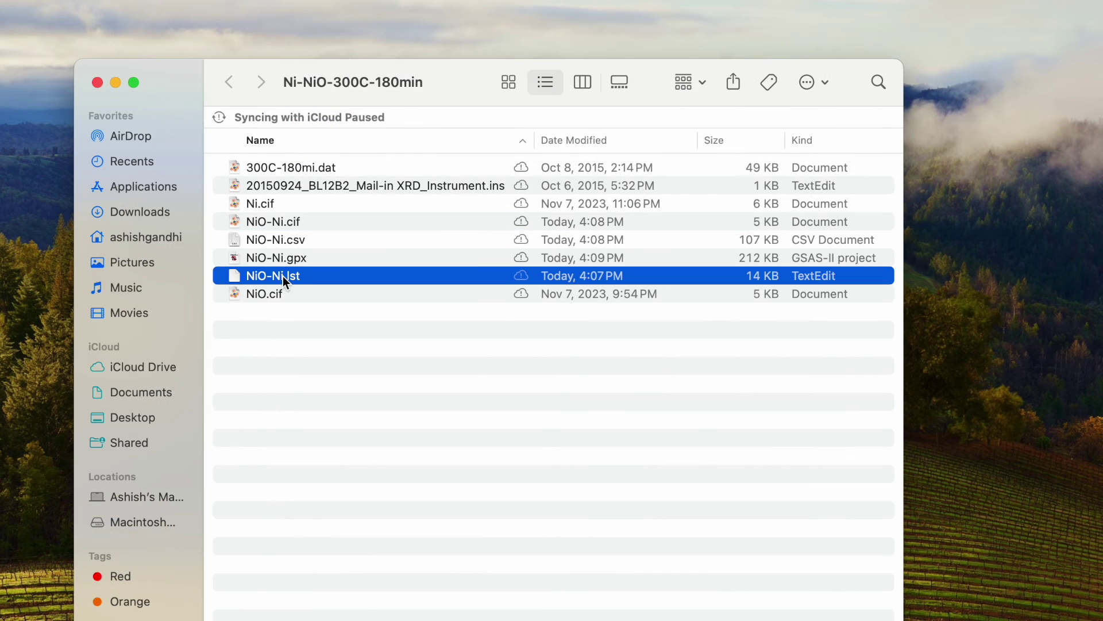
double_click(283, 276)
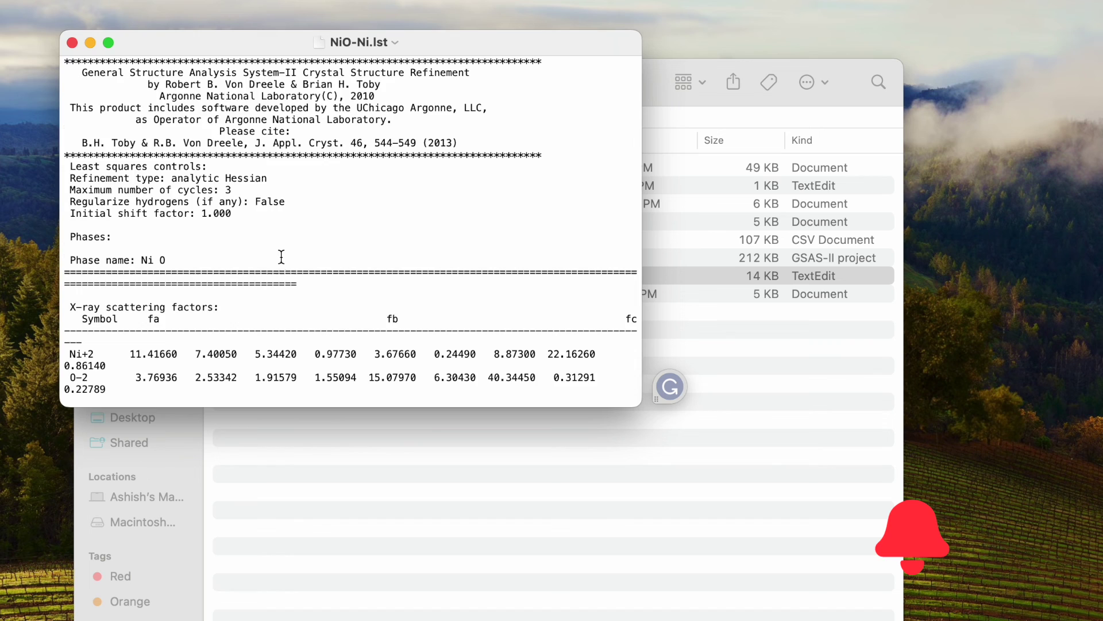
Scroll through the listing to review results, including wR 3.58% and NiO cell a = 4.177912 Å.
scroll(281, 256, down, 10)
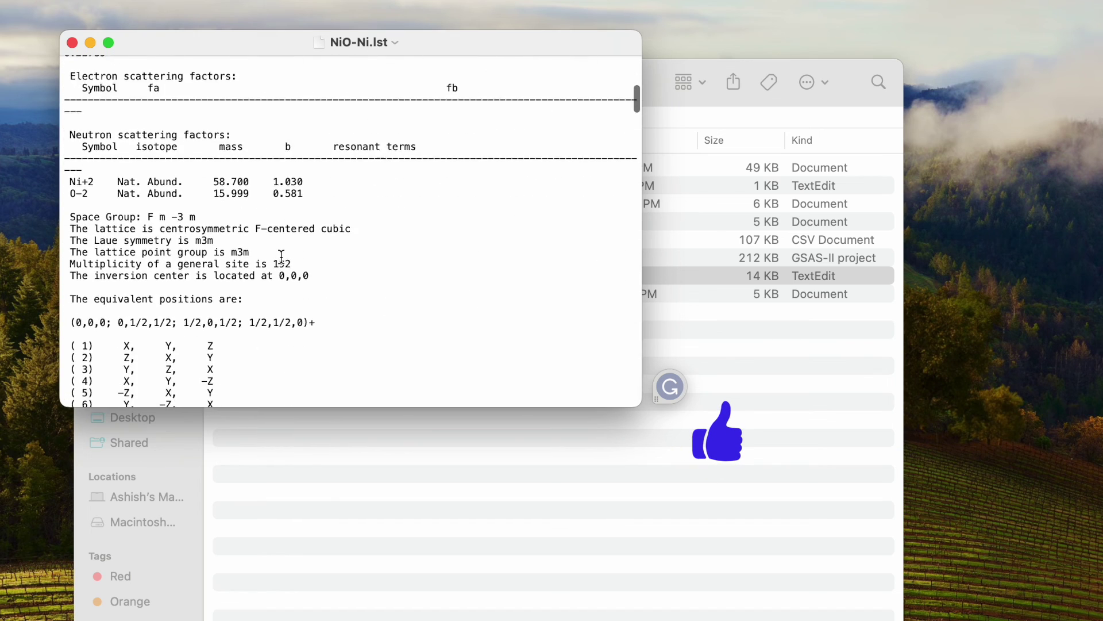
scroll(282, 257, down, 10)
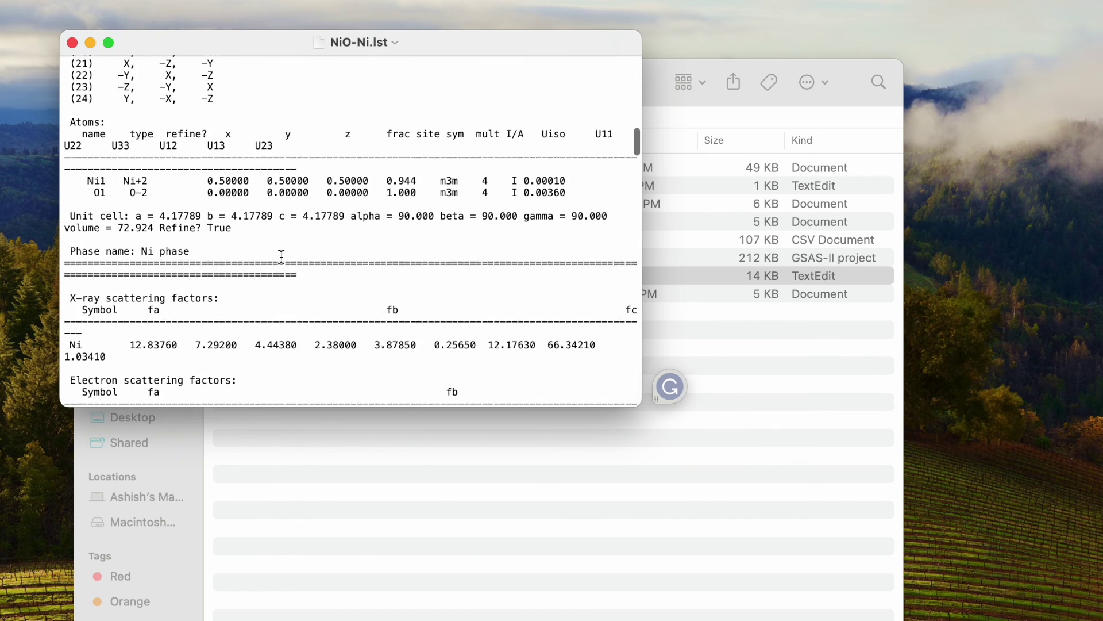
scroll(282, 257, up, 1)
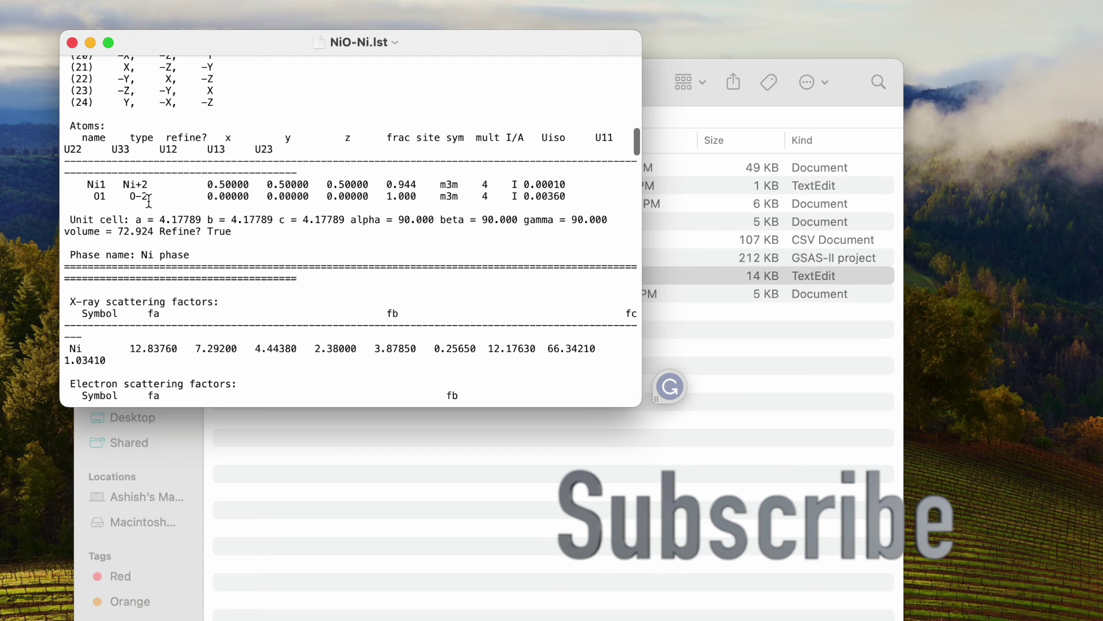
scroll(179, 172, down, 3)
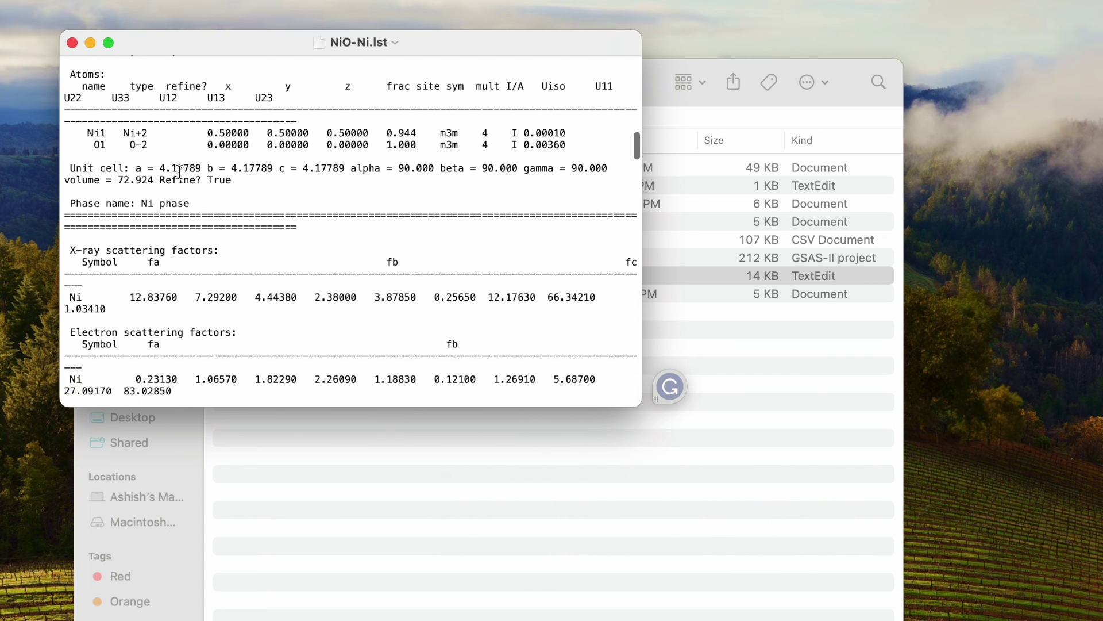
scroll(332, 181, down, 10)
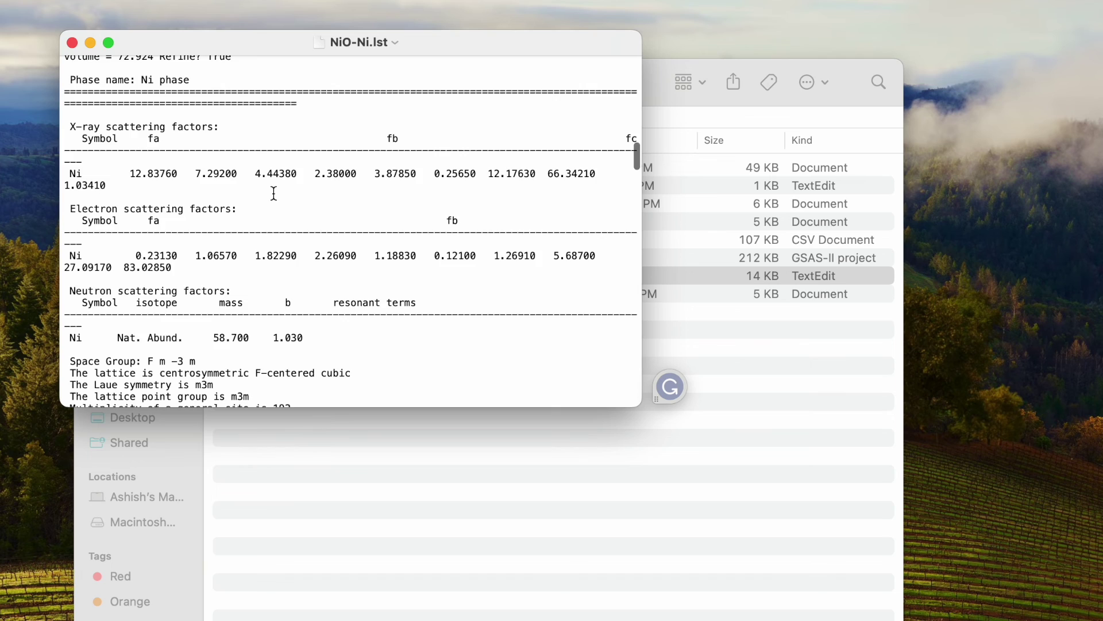
scroll(282, 230, down, 20)
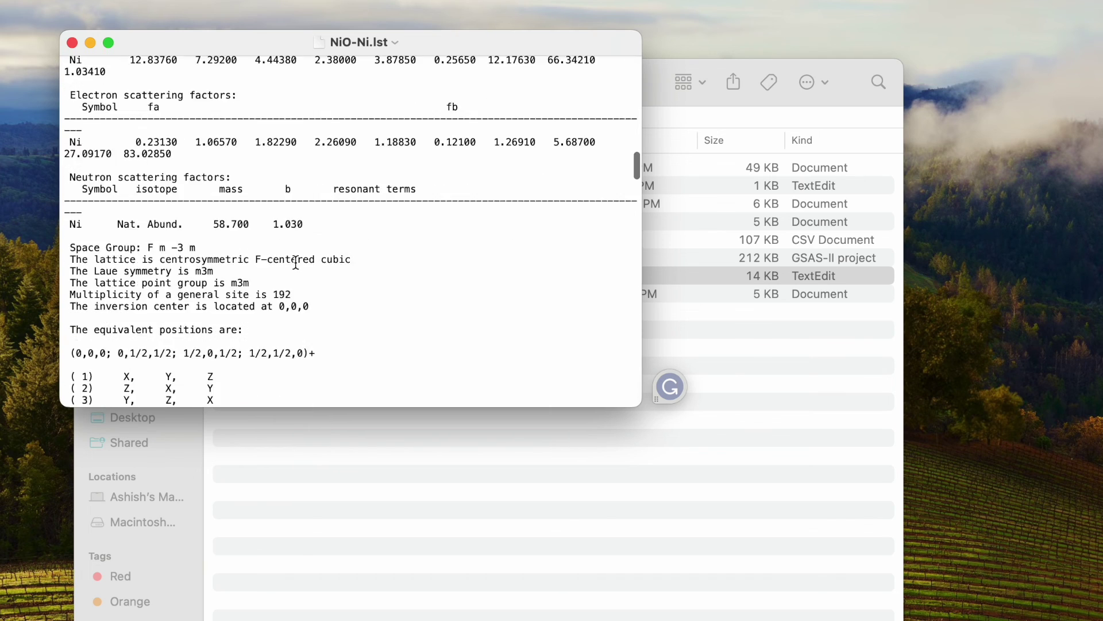
scroll(296, 262, down, 20)
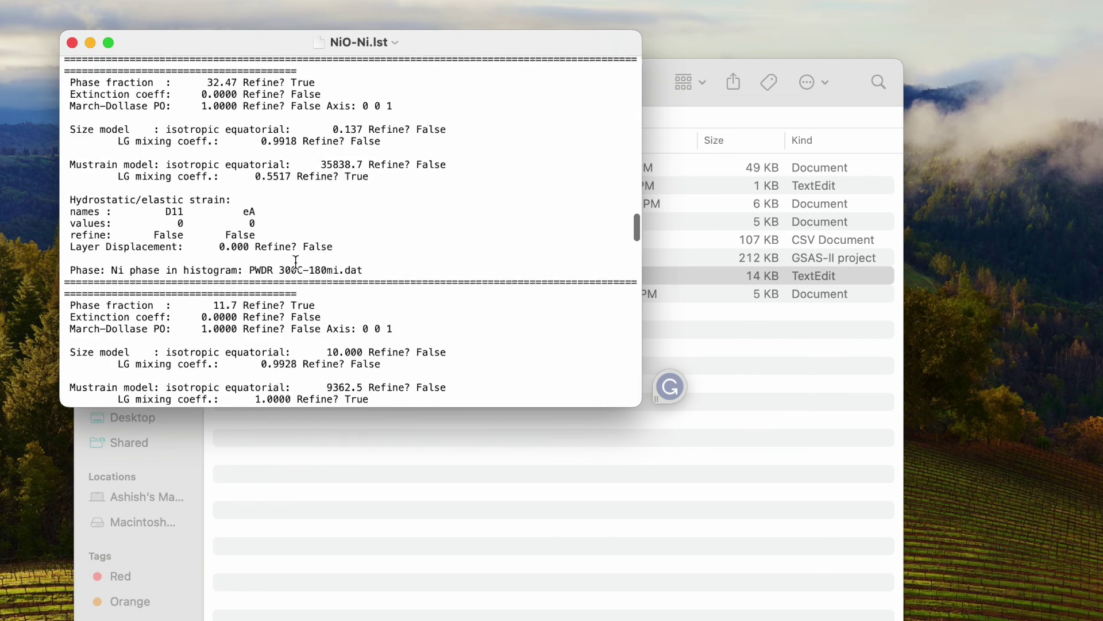
scroll(295, 261, down, 8)
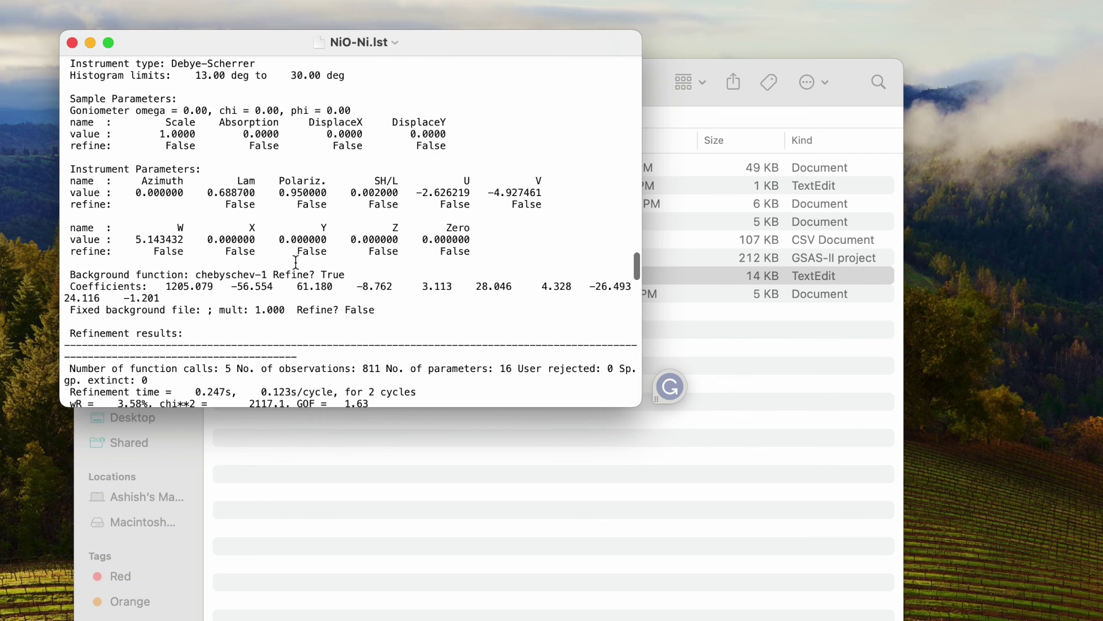
scroll(299, 244, down, 2)
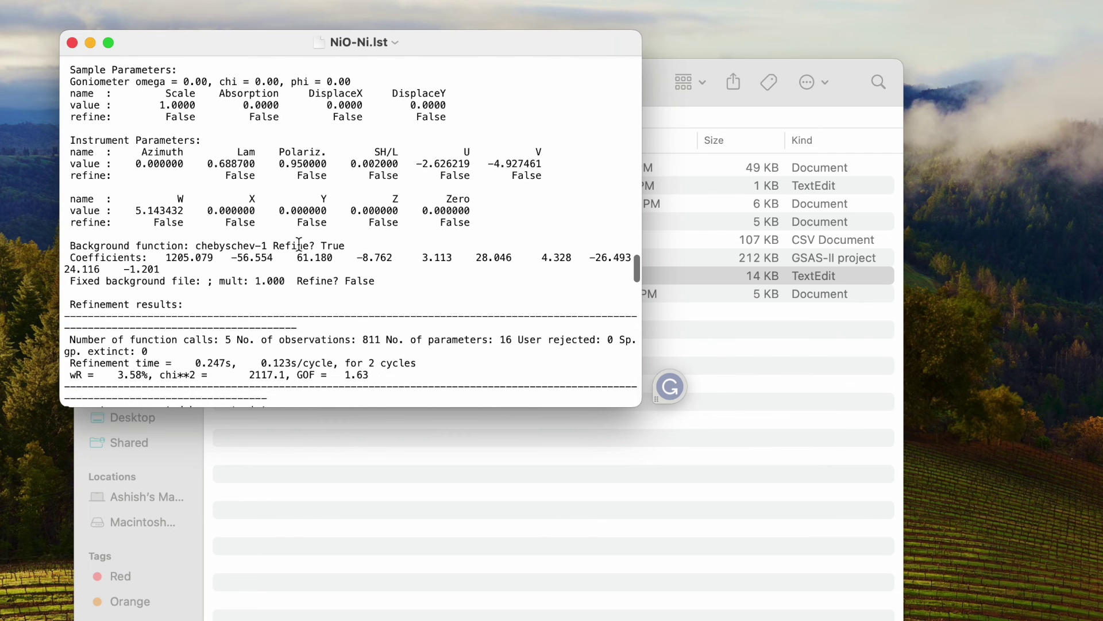
scroll(456, 196, down, 5)
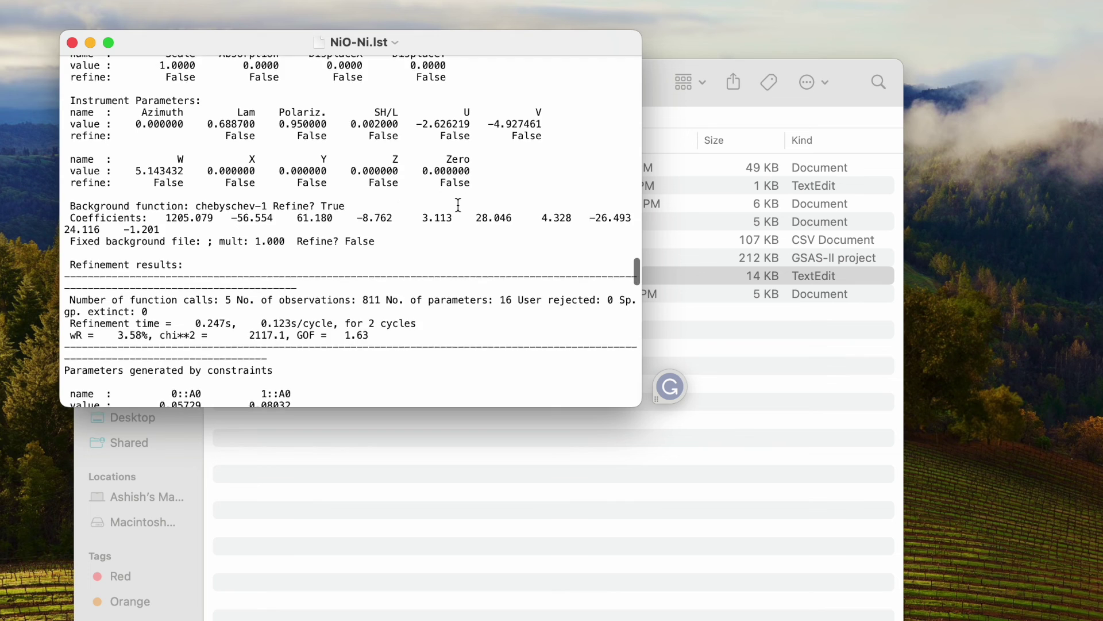
scroll(459, 205, down, 14)
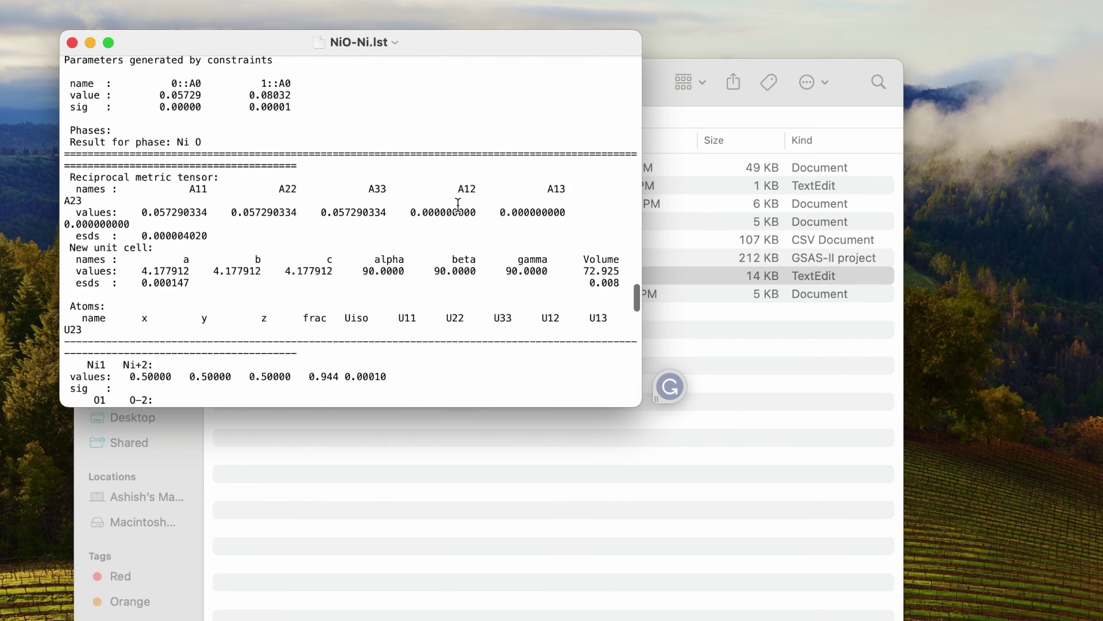
scroll(458, 205, down, 2)
scroll(332, 182, up, 2)
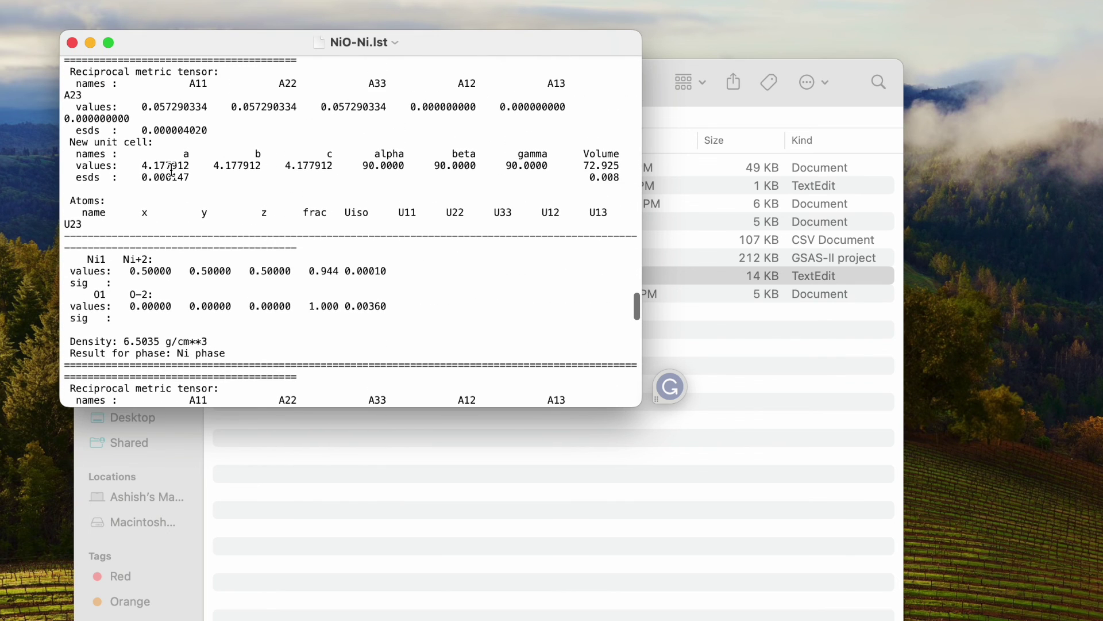